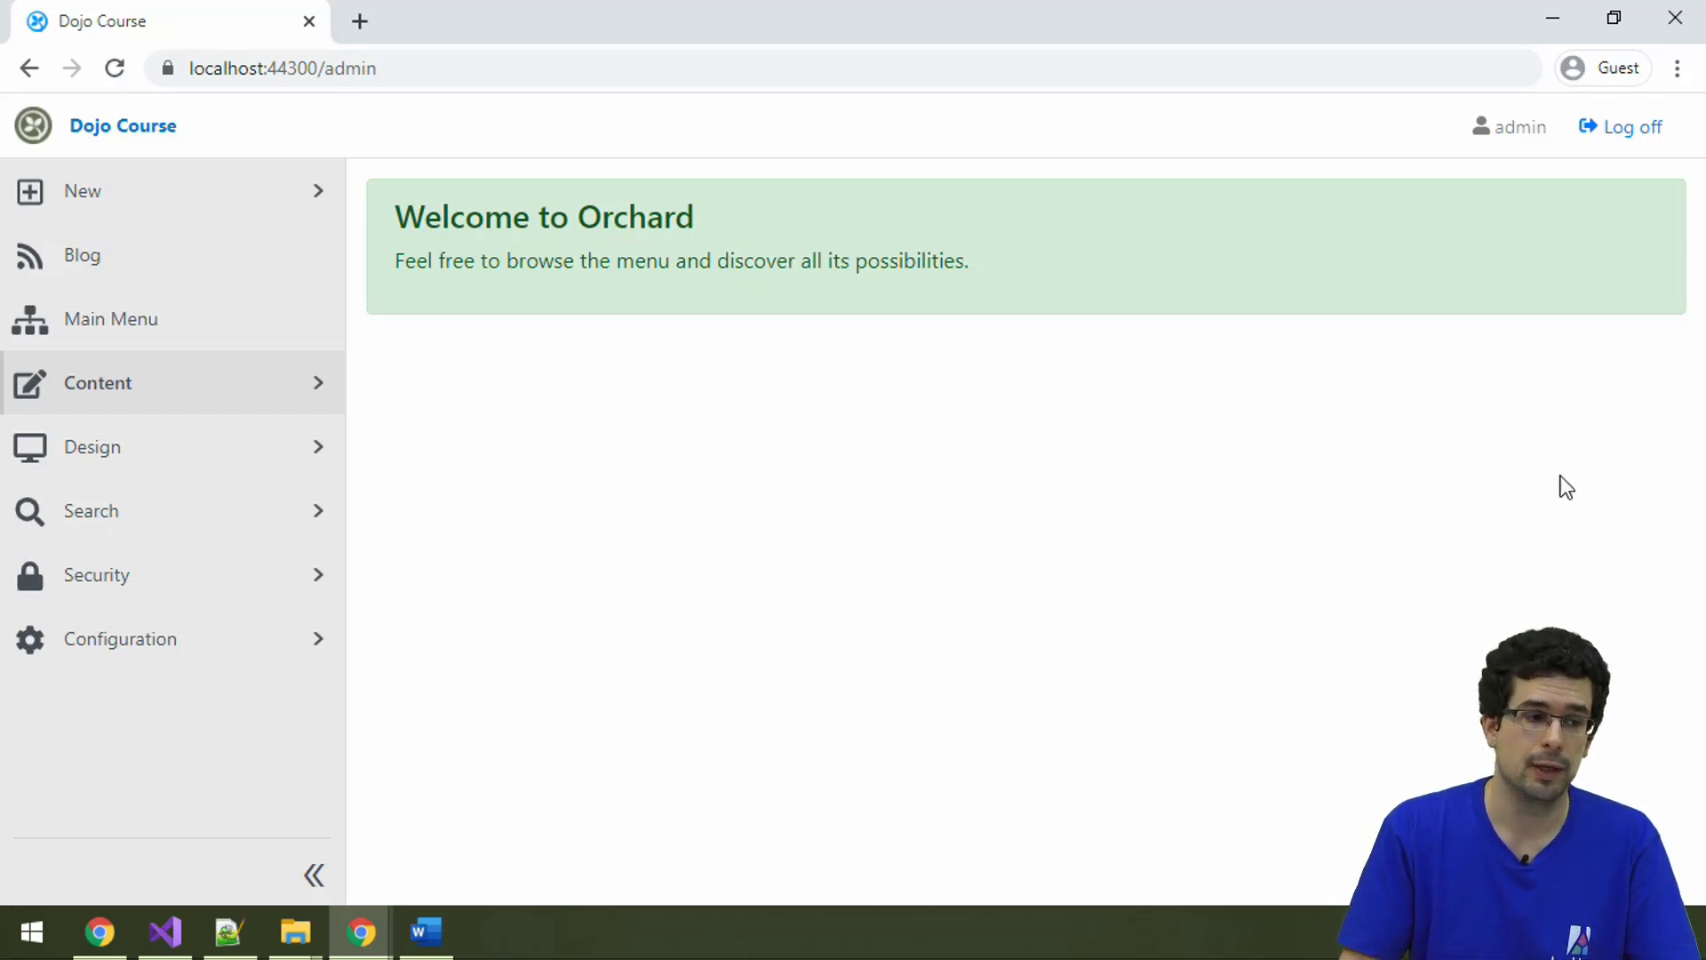
# Step: Filter the Features page by 'taxon' to confirm the Taxonomies feature is enabled
pyautogui.click(205, 665)
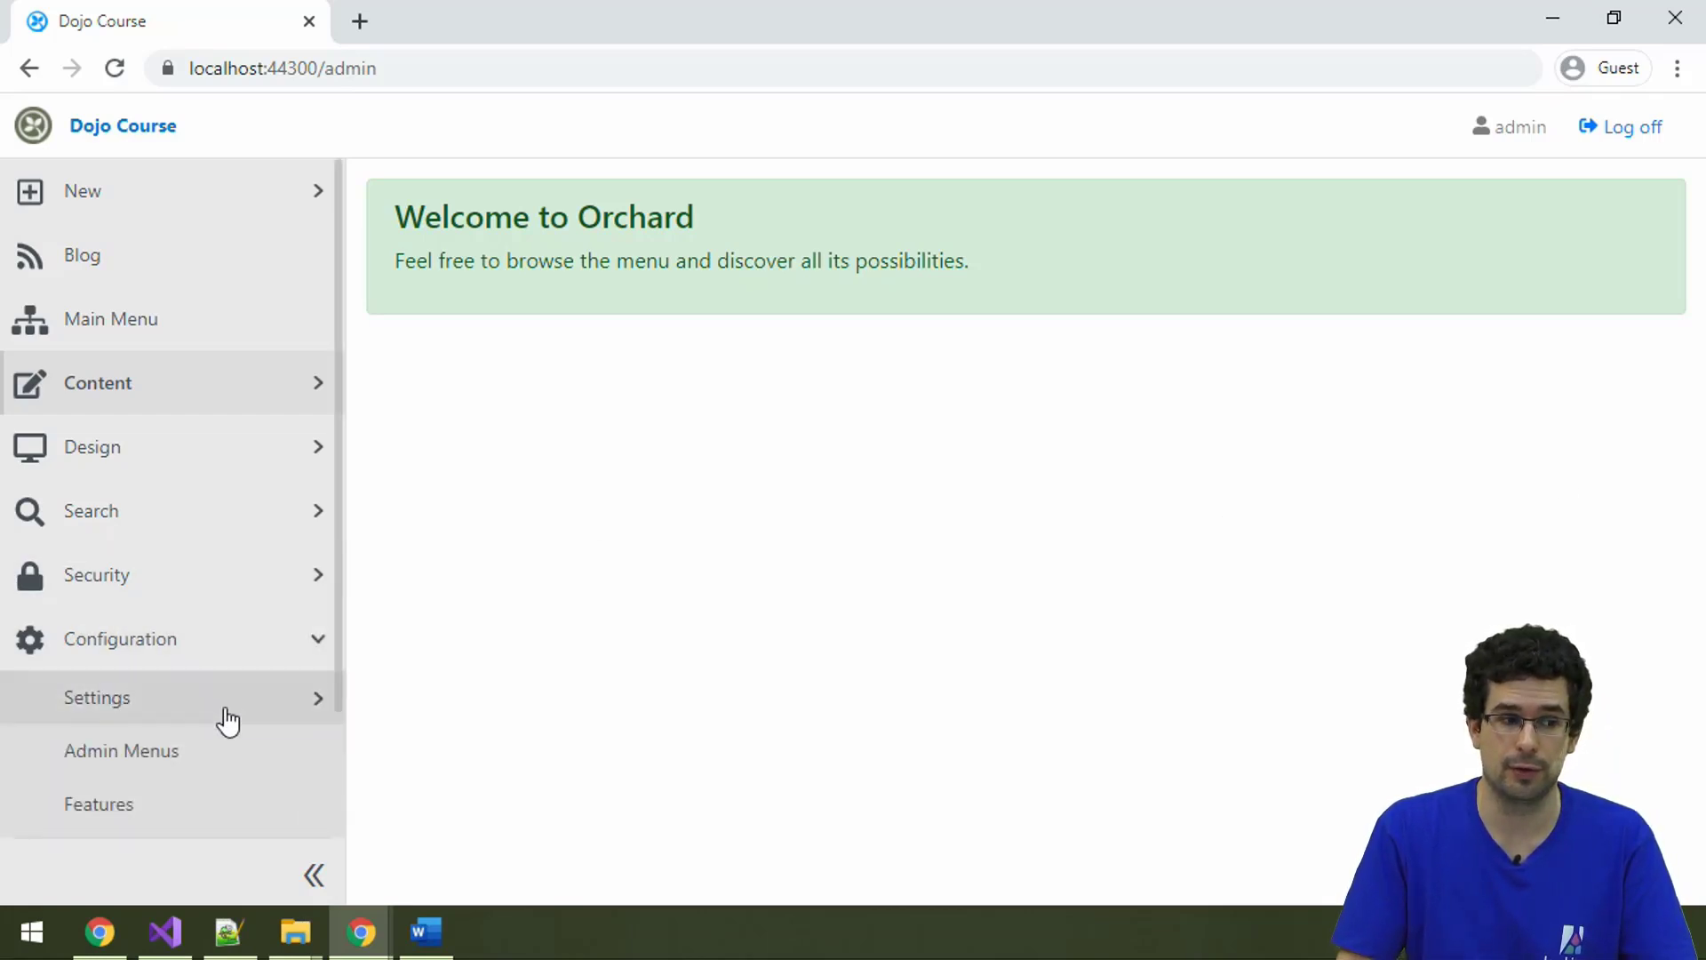
pyautogui.click(188, 819)
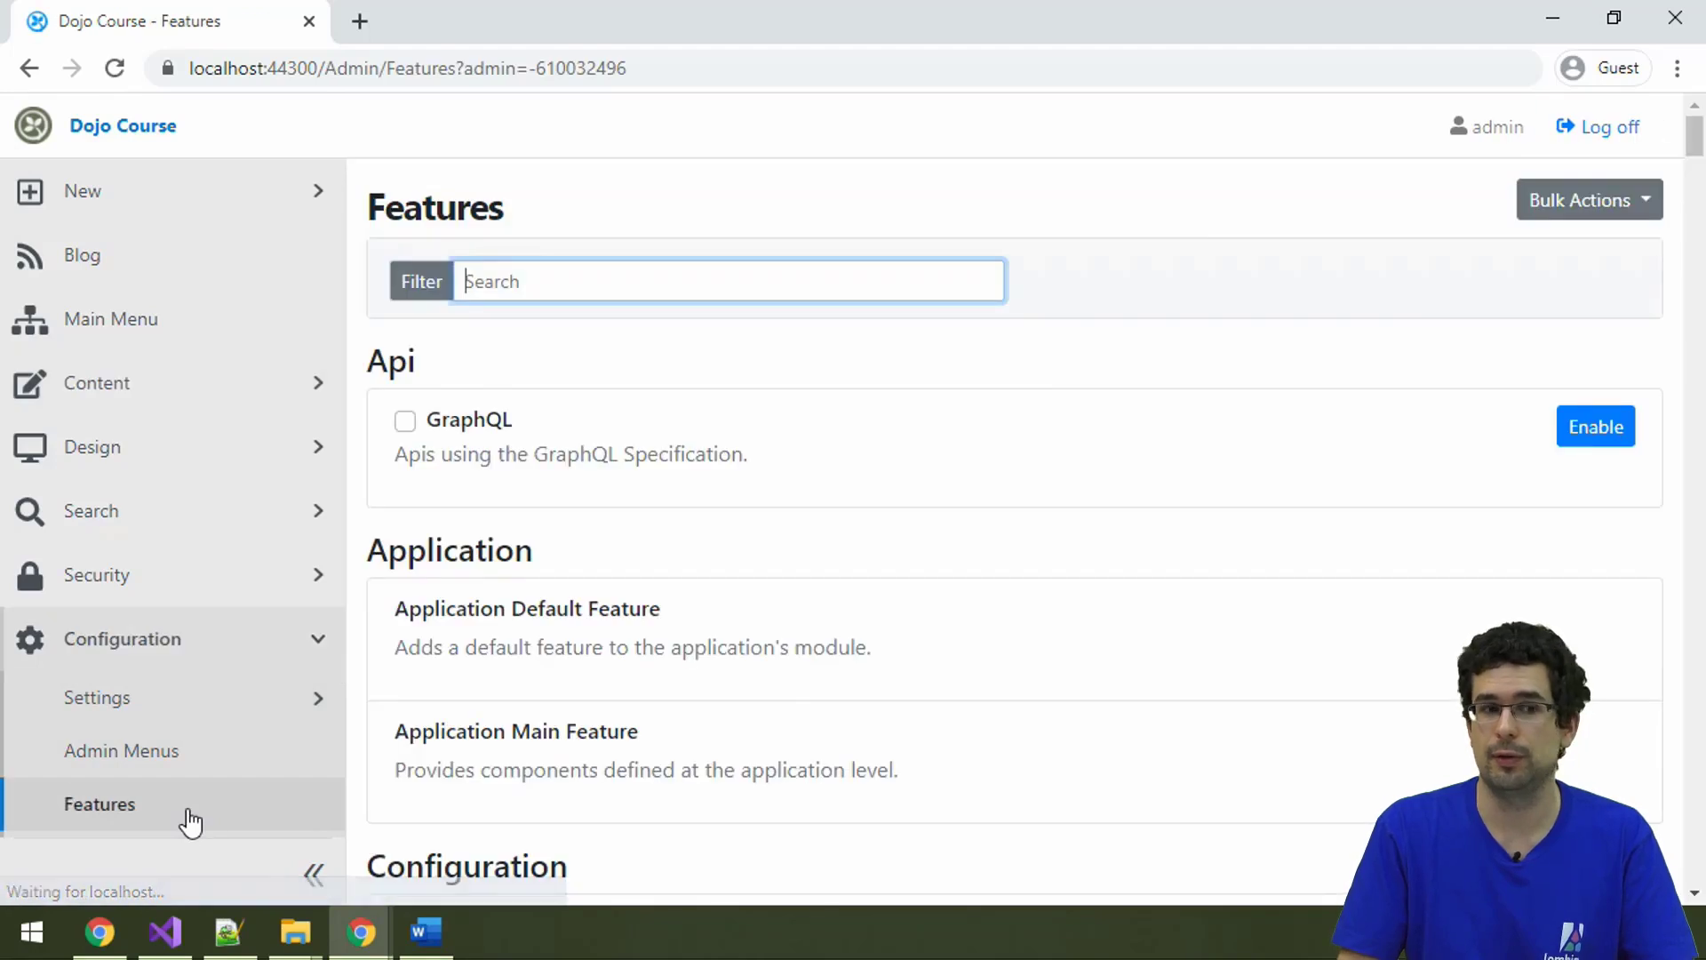
pyautogui.write('taxon')
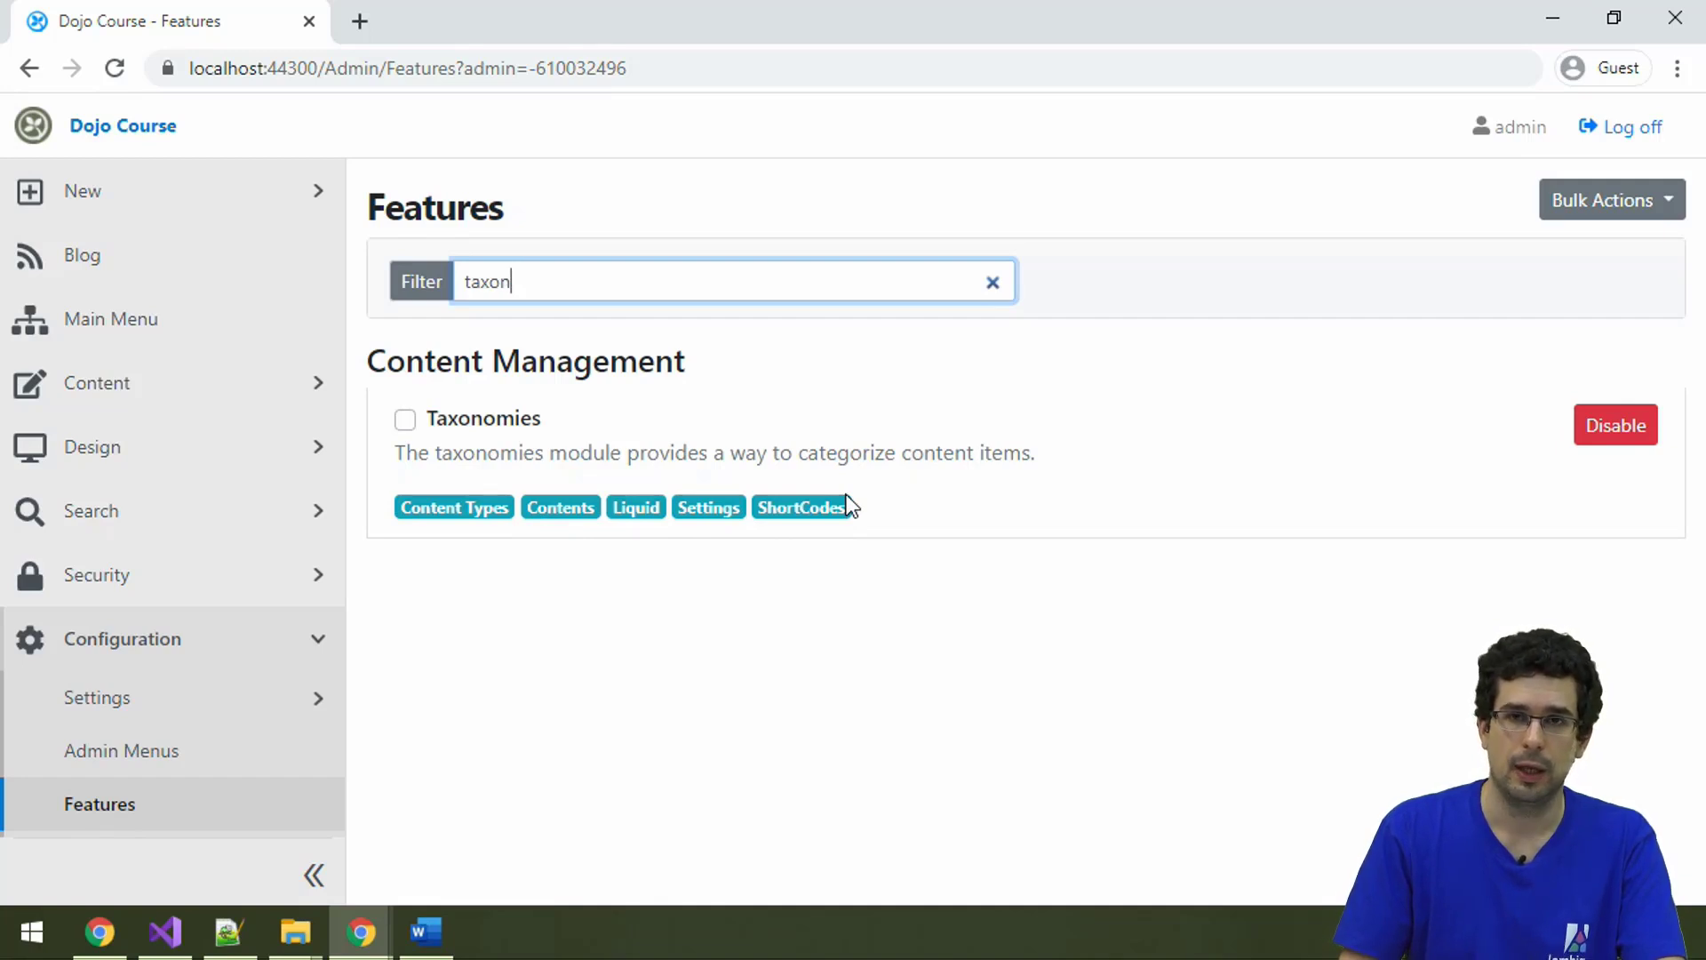
# Step: Add a new 'Demo' tag to the exploration post beside Earth, Exploration and Space, then publish
pyautogui.click(213, 277)
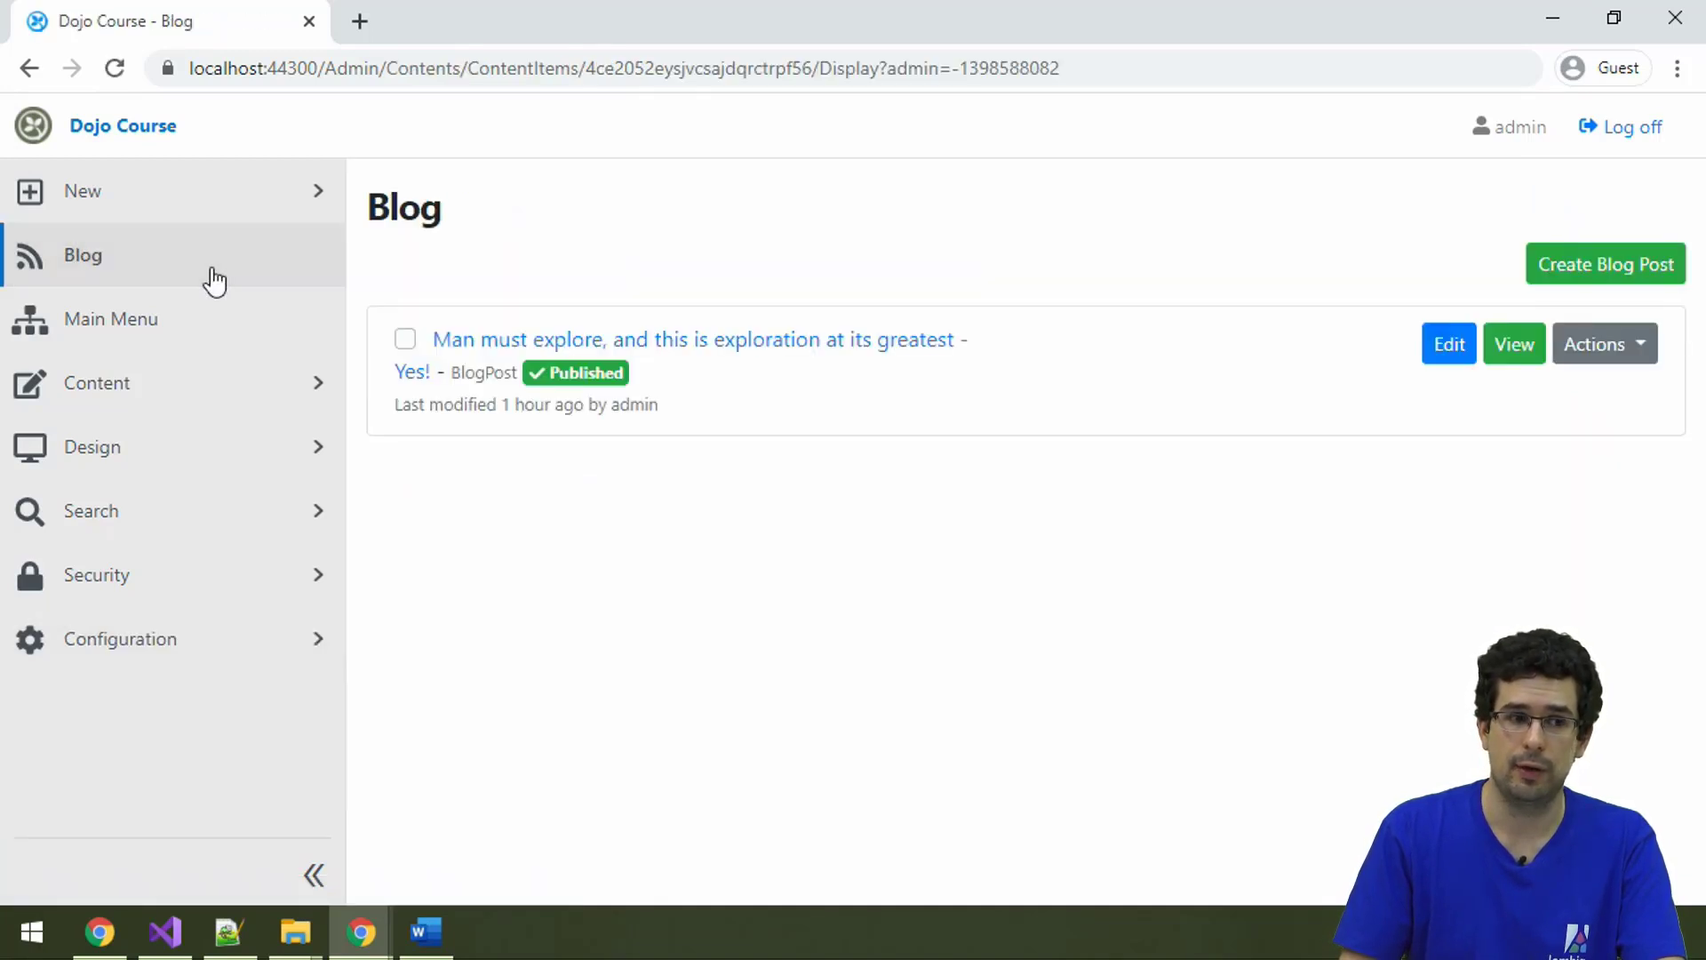
pyautogui.click(772, 346)
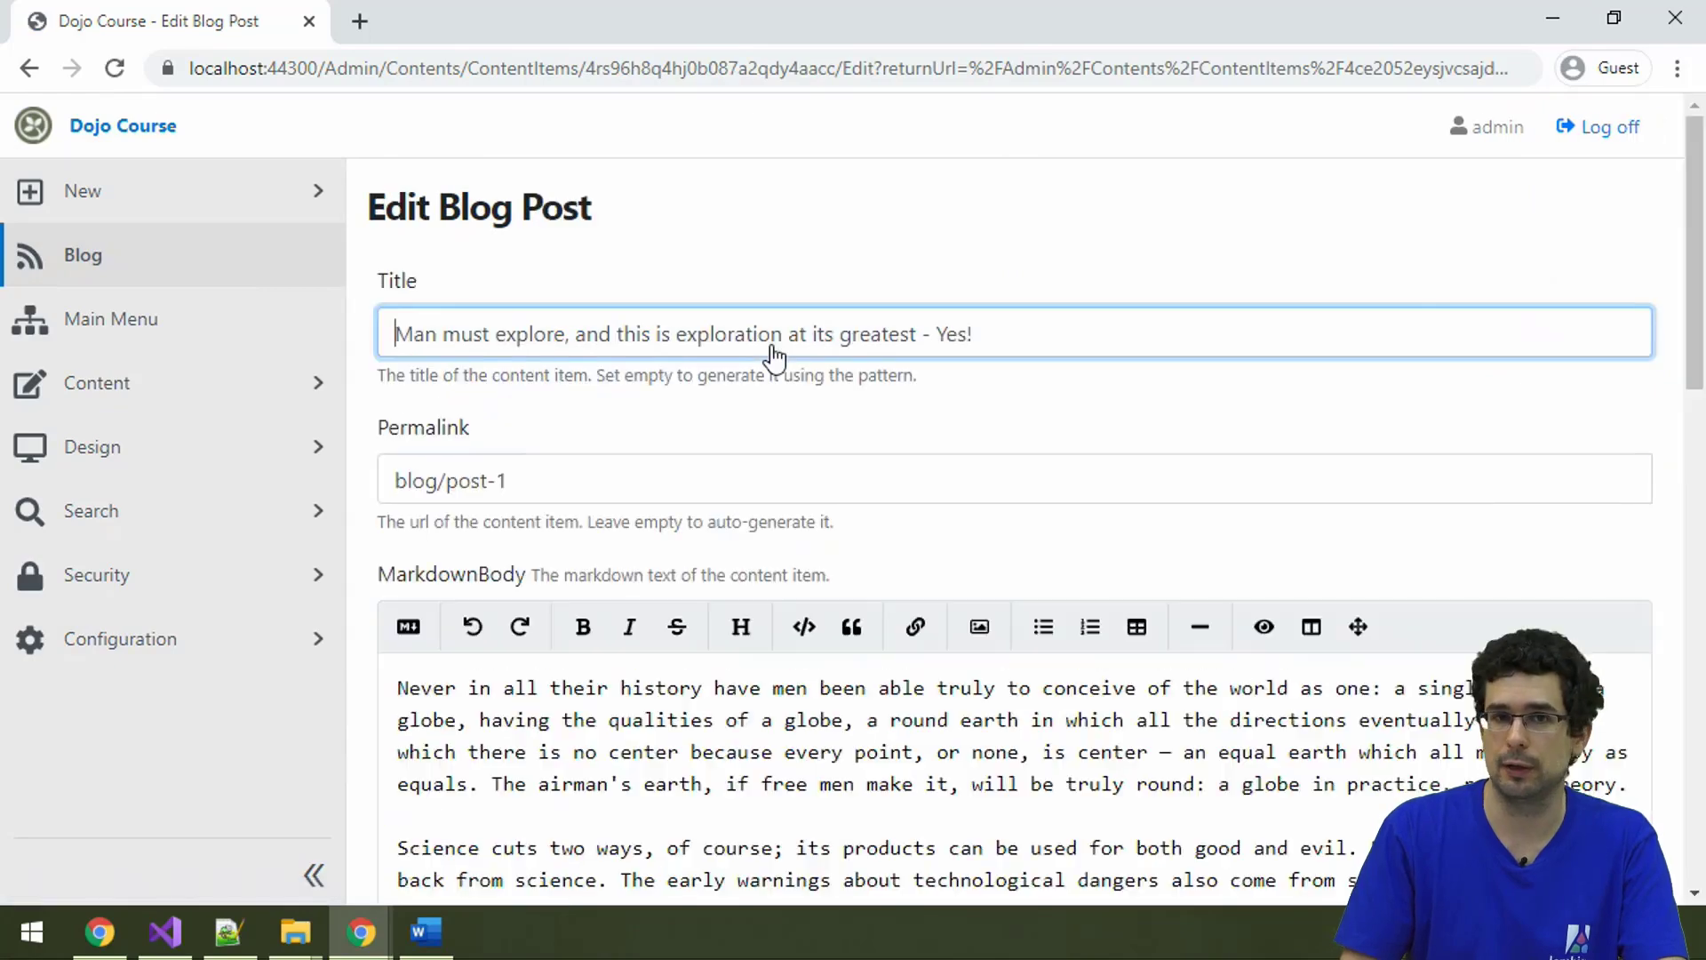
pyautogui.scroll(-15, 773, 355)
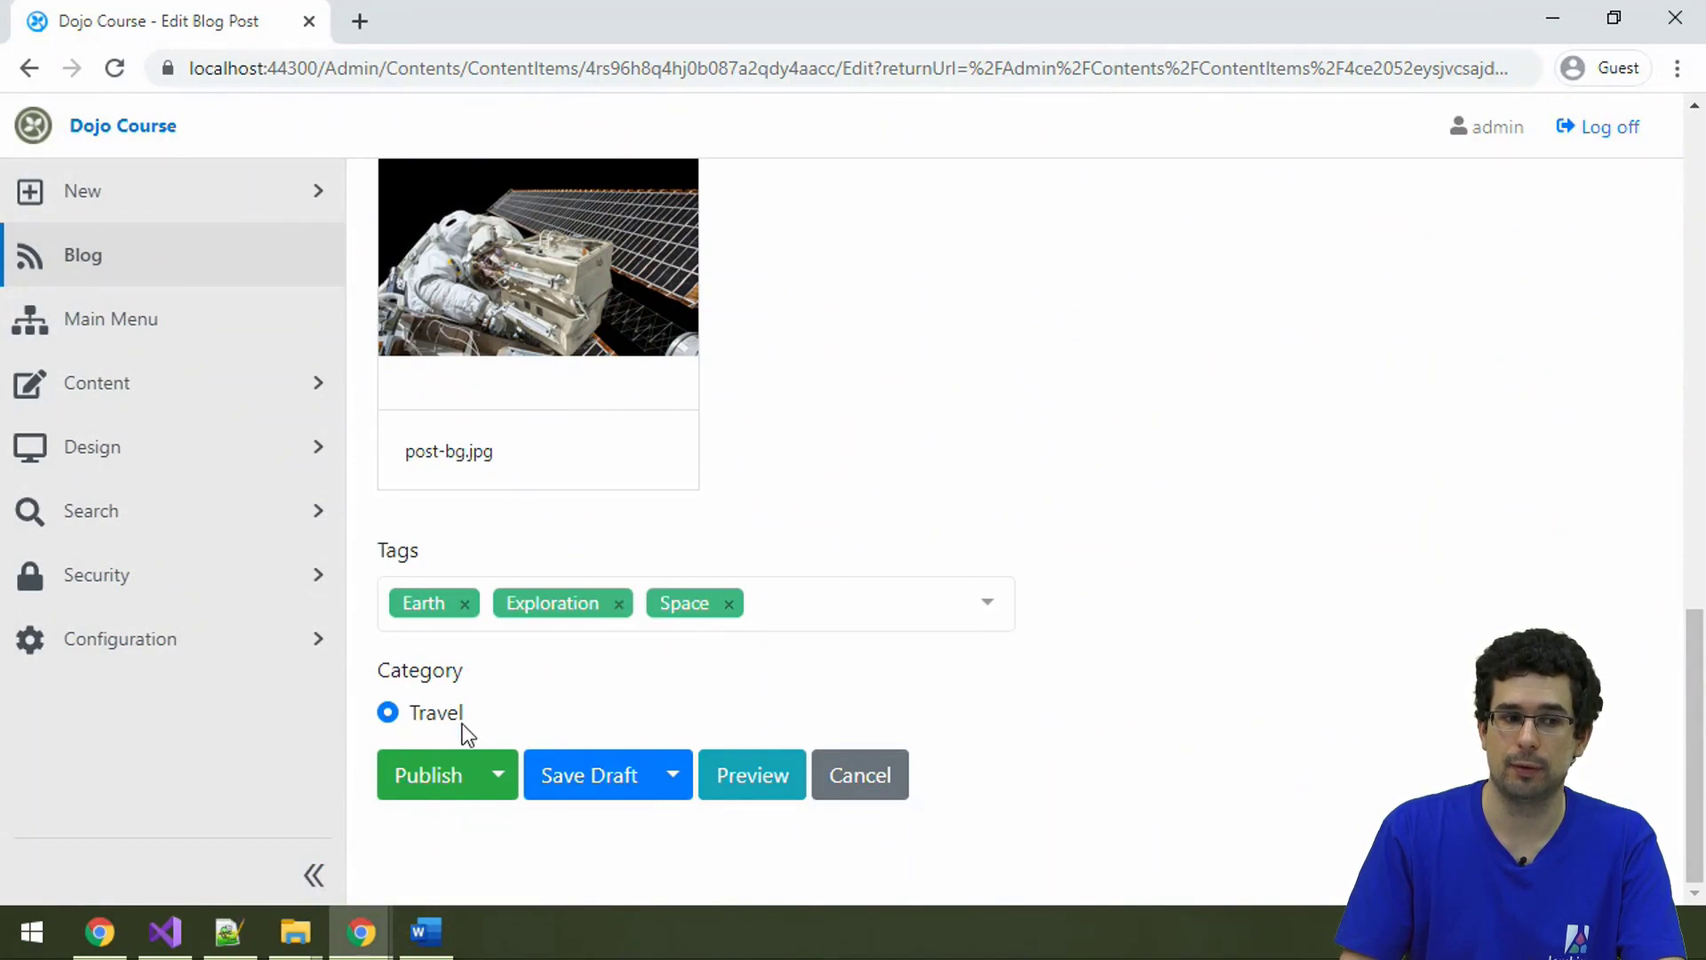
pyautogui.click(844, 606)
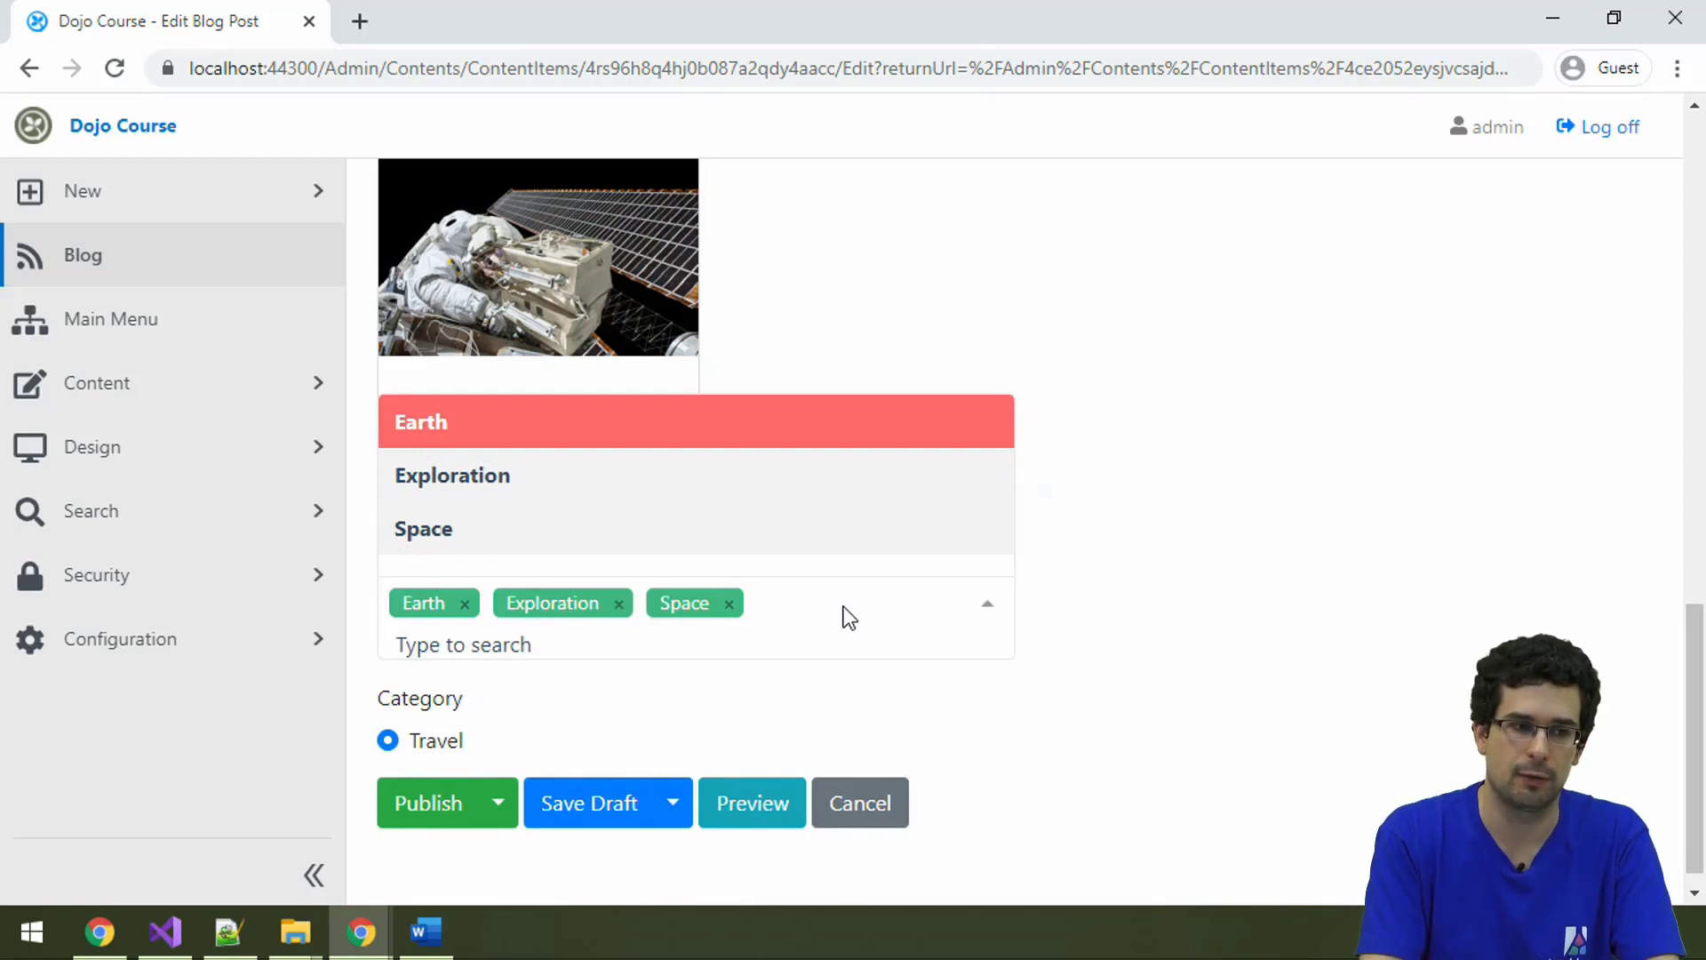
pyautogui.write('Demo')
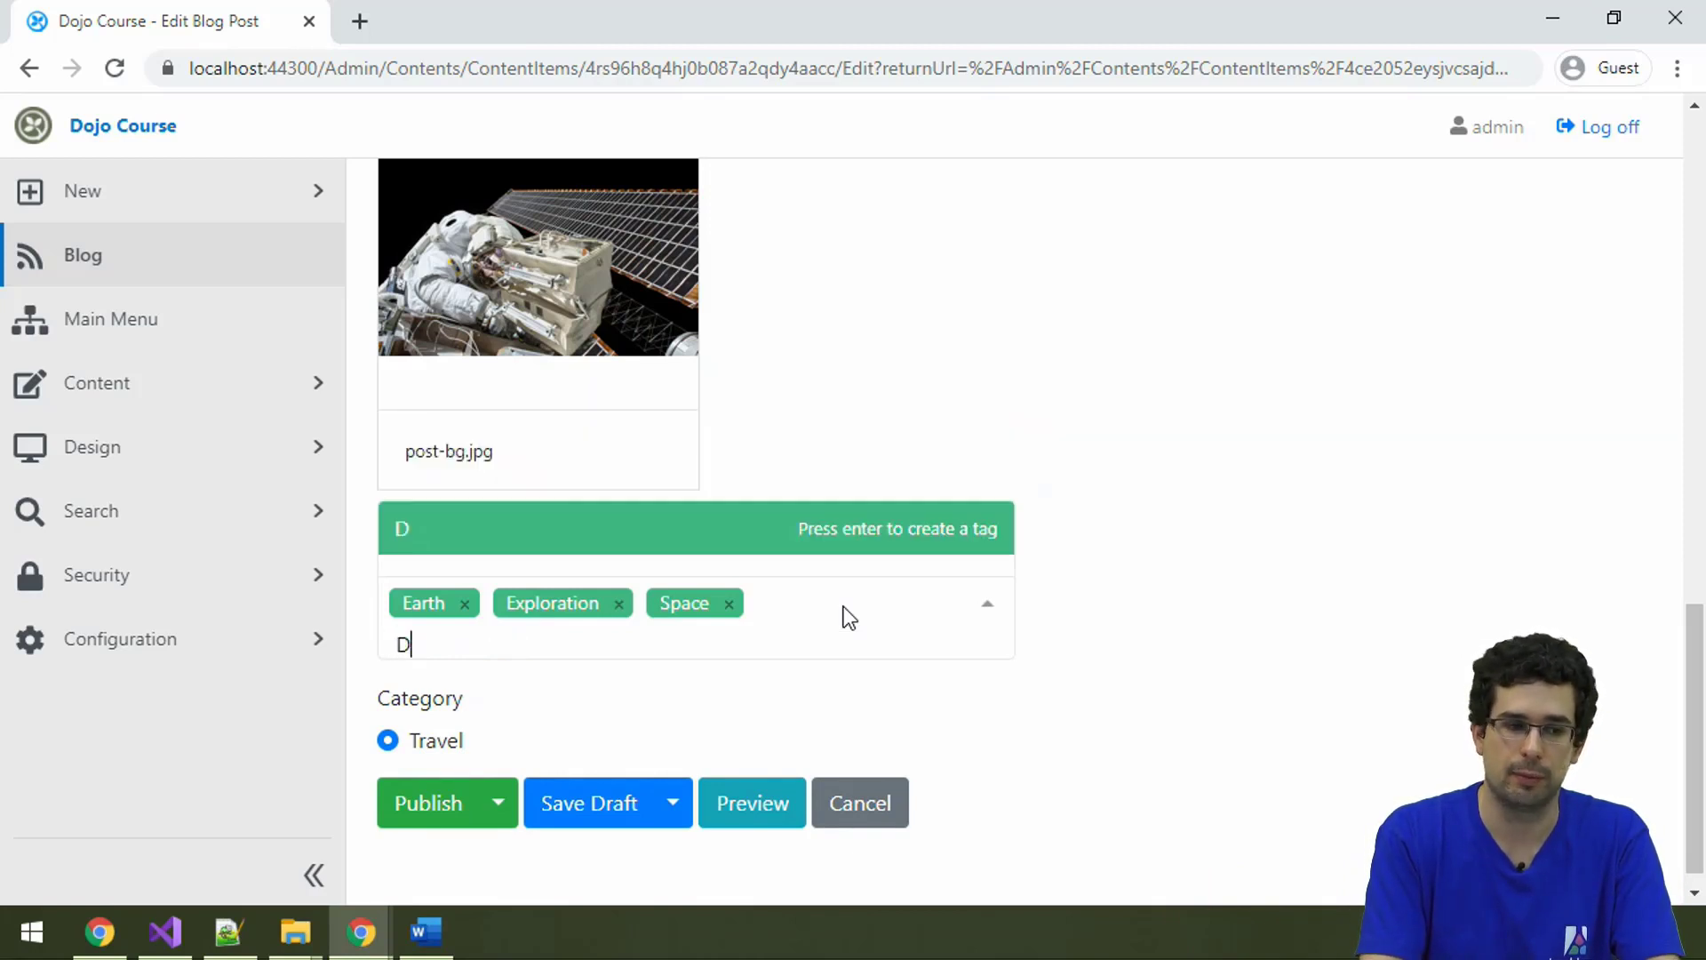
pyautogui.press('BackSpace')
pyautogui.press('BackSpace')
pyautogui.press('BackSpace')
pyautogui.press('BackSpace')
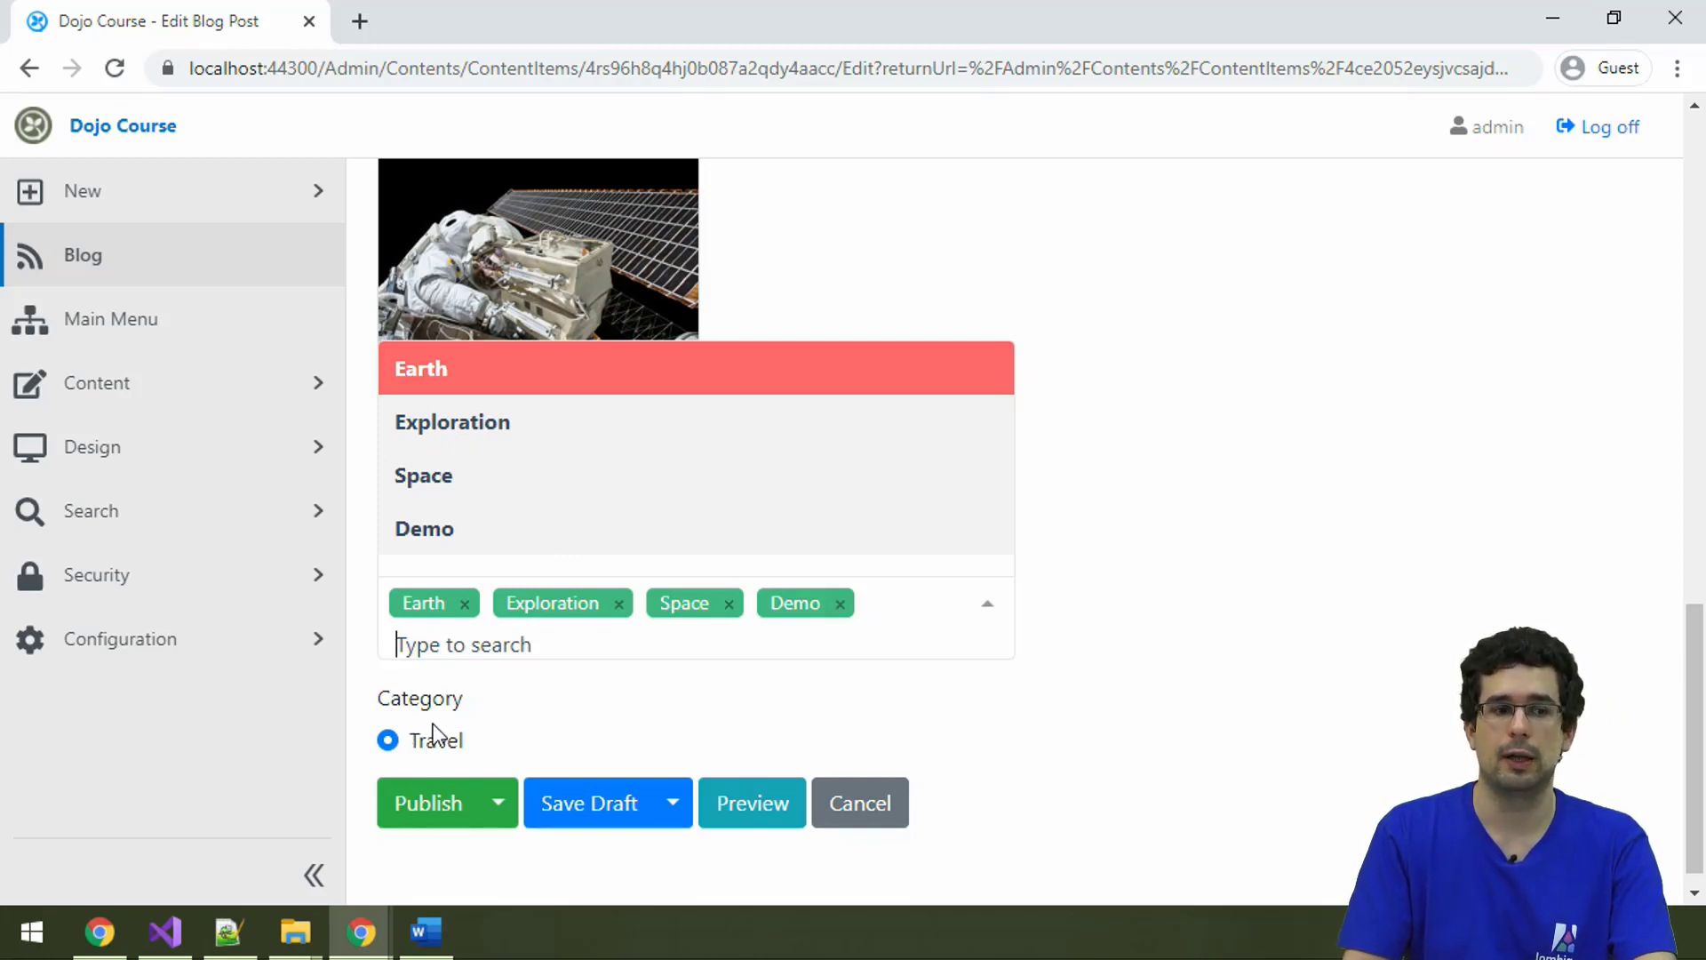
pyautogui.click(452, 814)
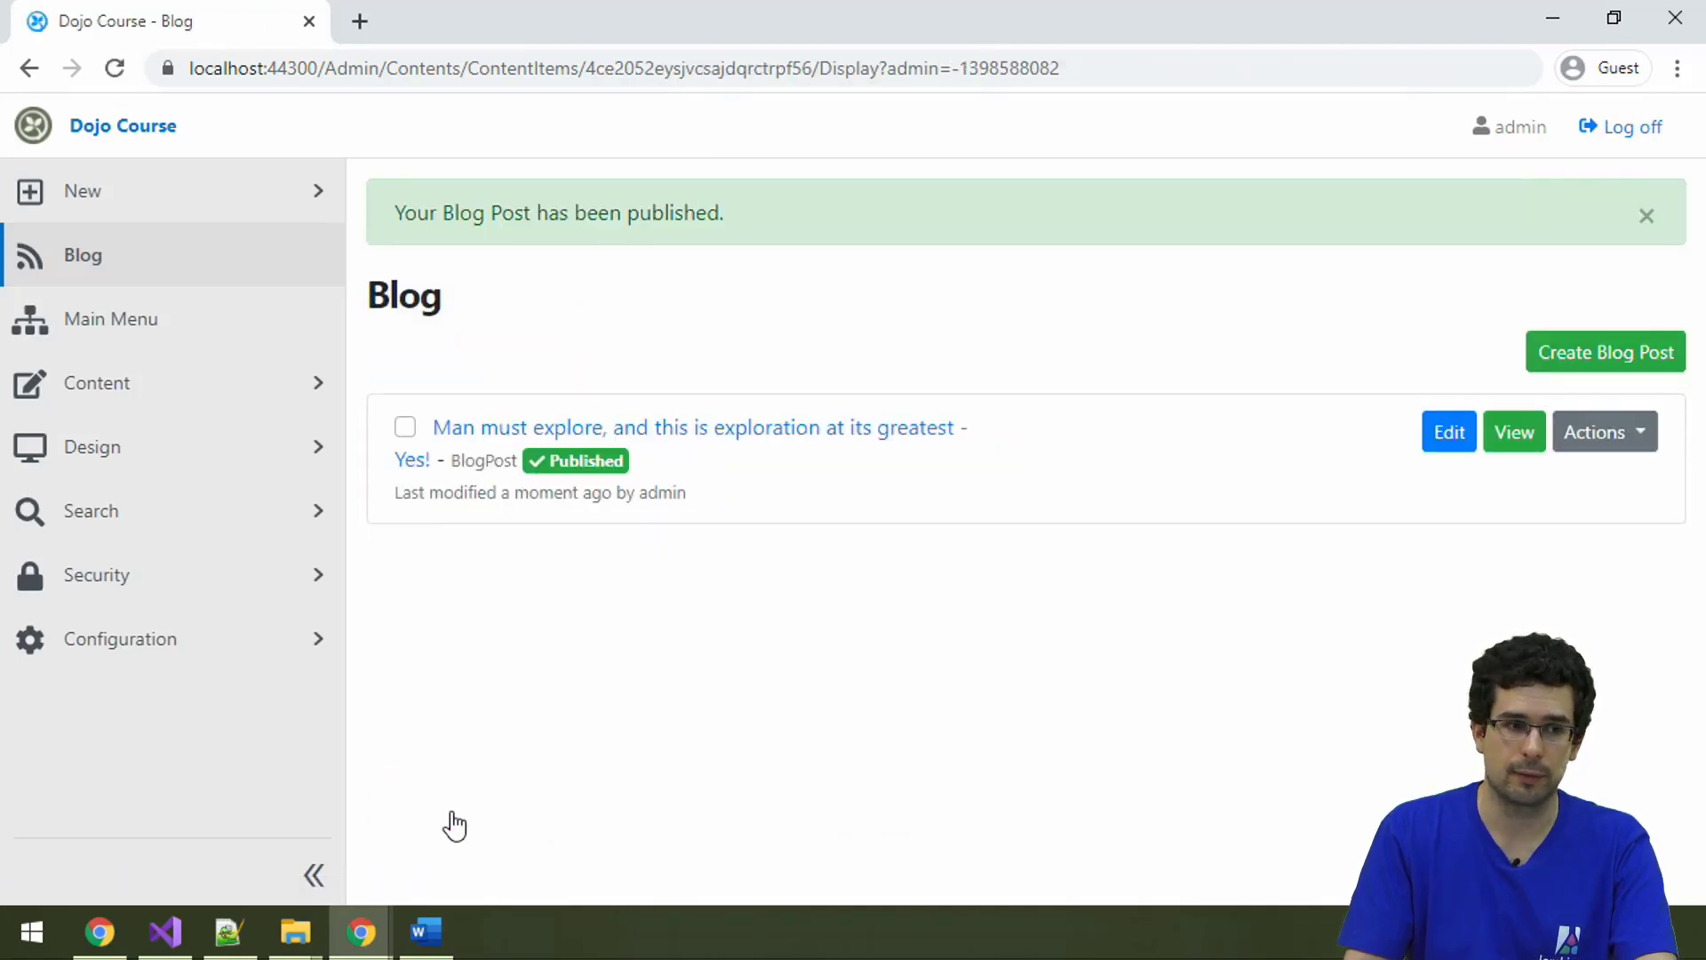
# Step: Open the Blog Post content type and view its Subtitle, Banner Image, Tags and Category fields
pyautogui.click(139, 408)
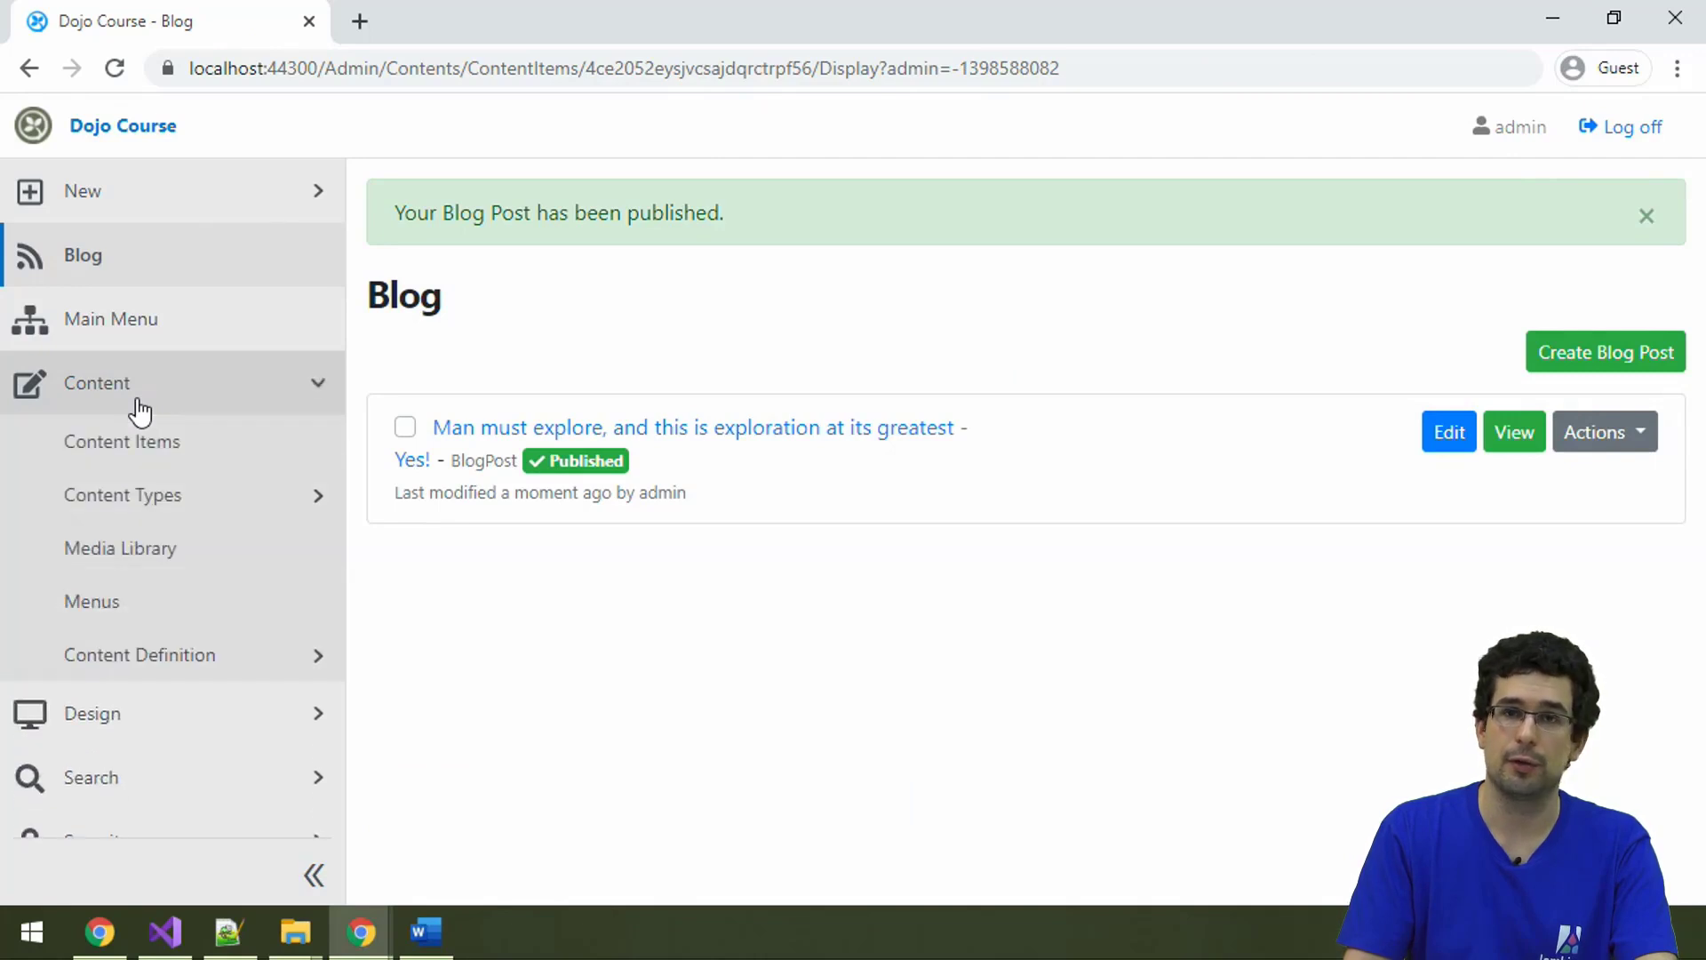
pyautogui.click(233, 668)
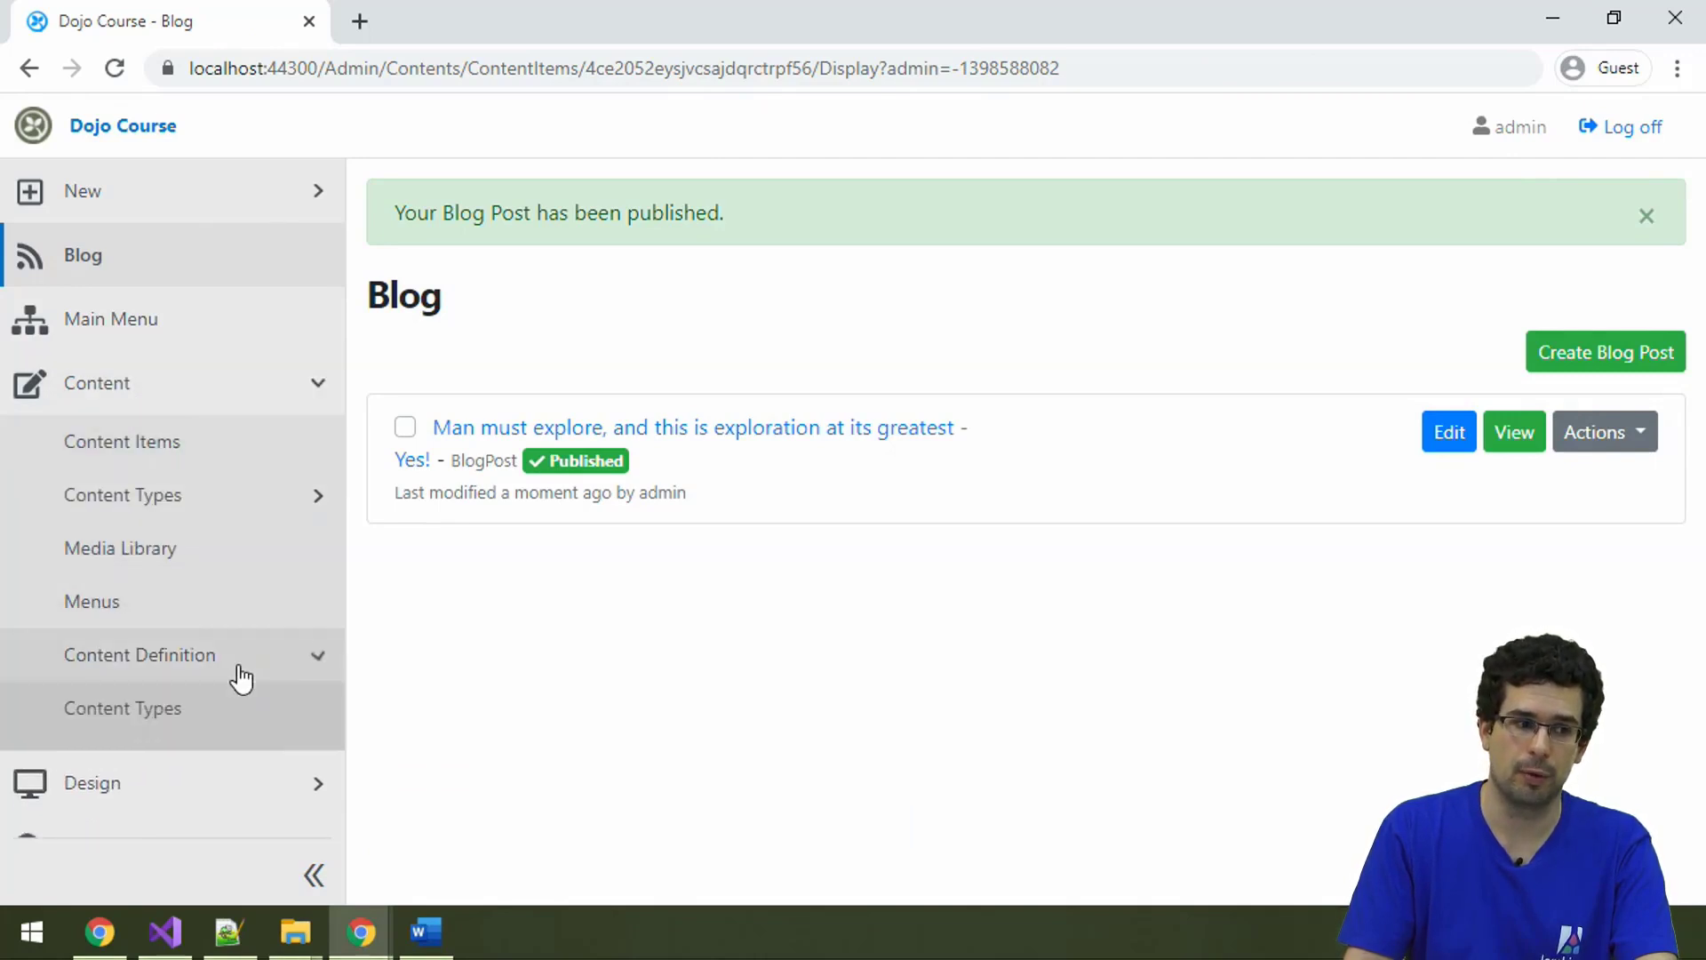
pyautogui.click(169, 724)
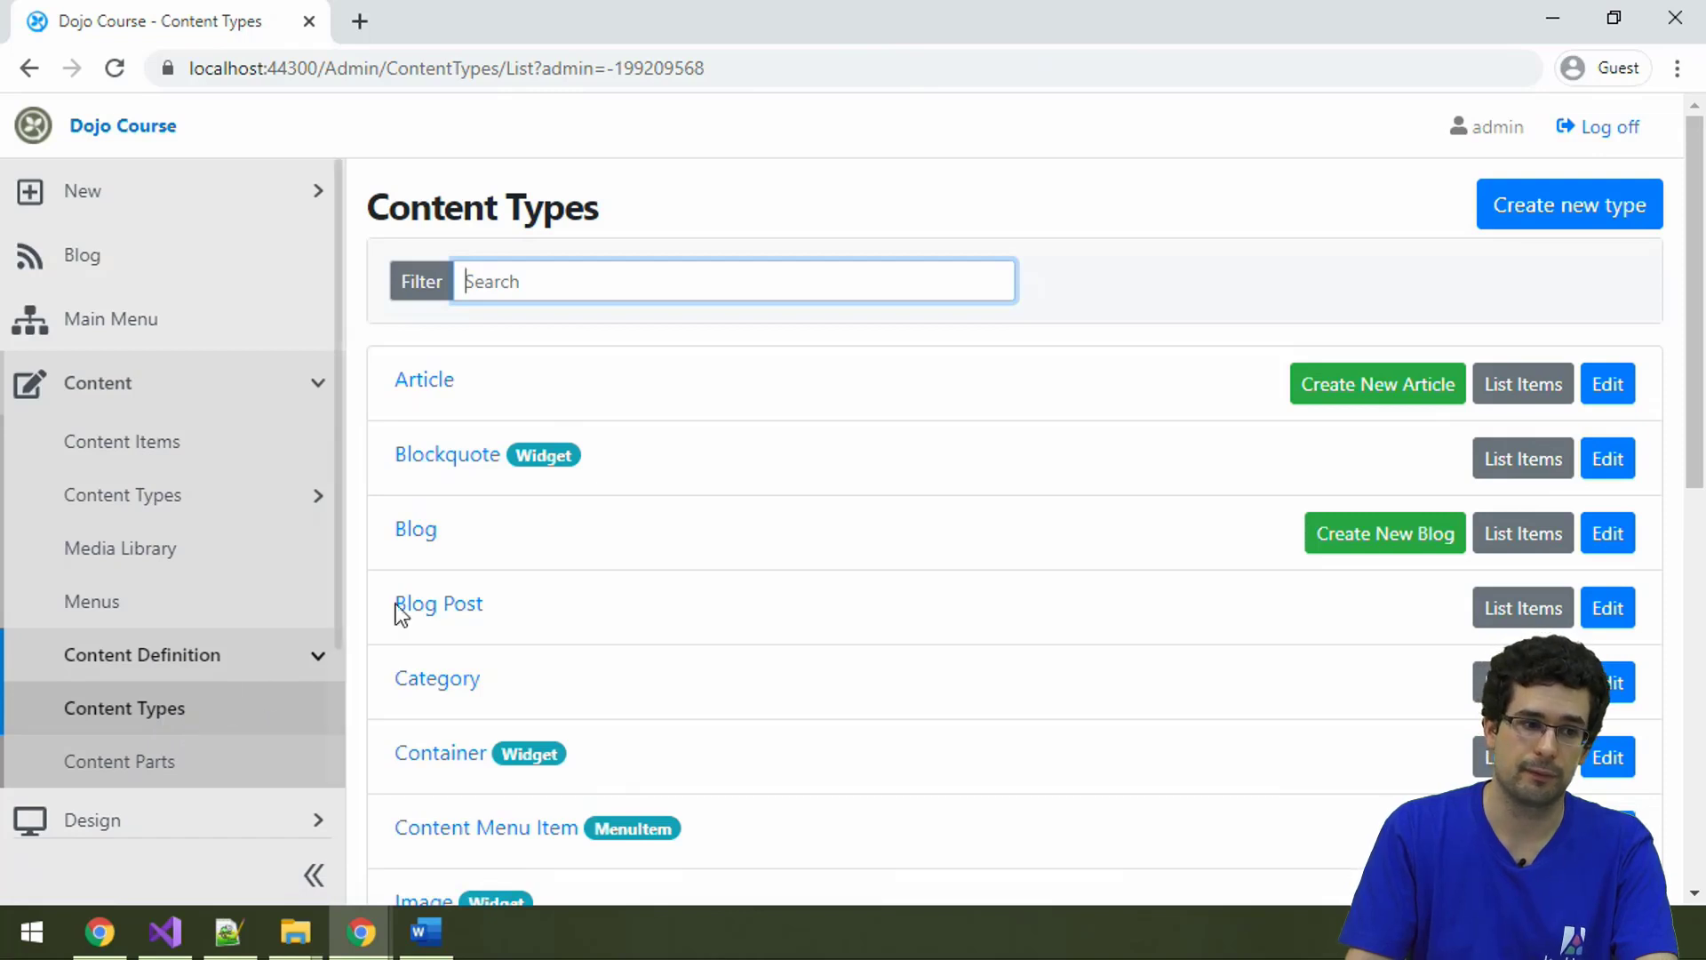
pyautogui.click(471, 608)
pyautogui.scroll(-10, 924, 431)
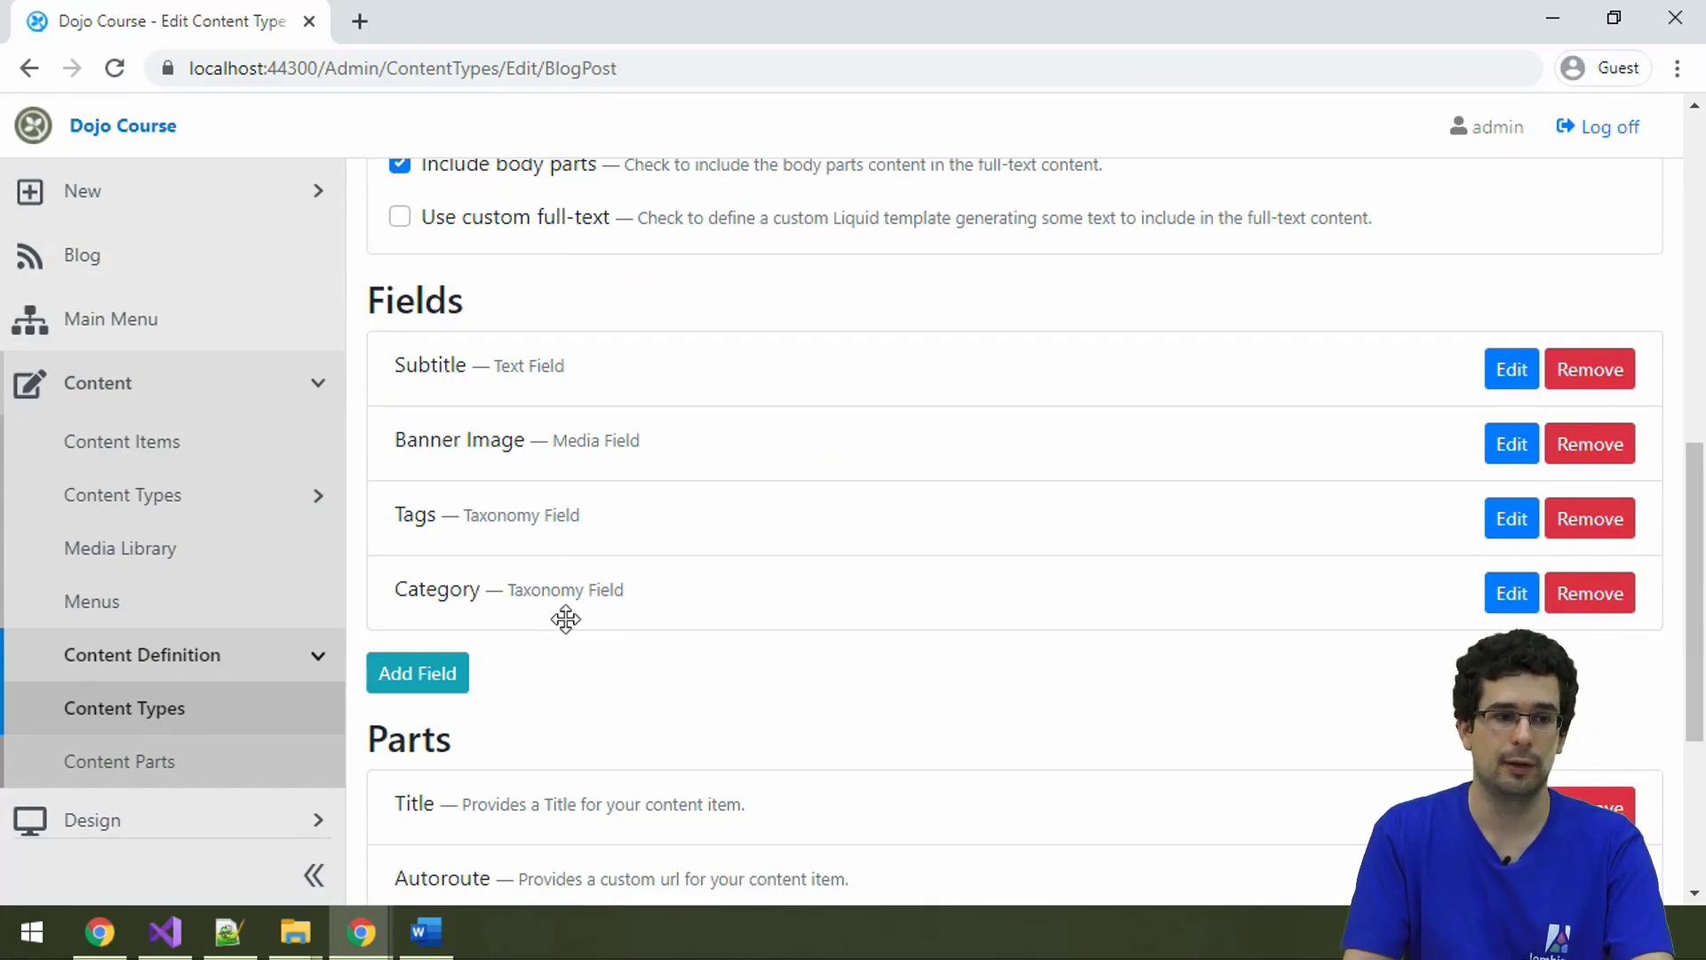
# Step: Review the Tags field settings: Tags taxonomy, Tags editor, inline tag creation enabled
pyautogui.click(1513, 519)
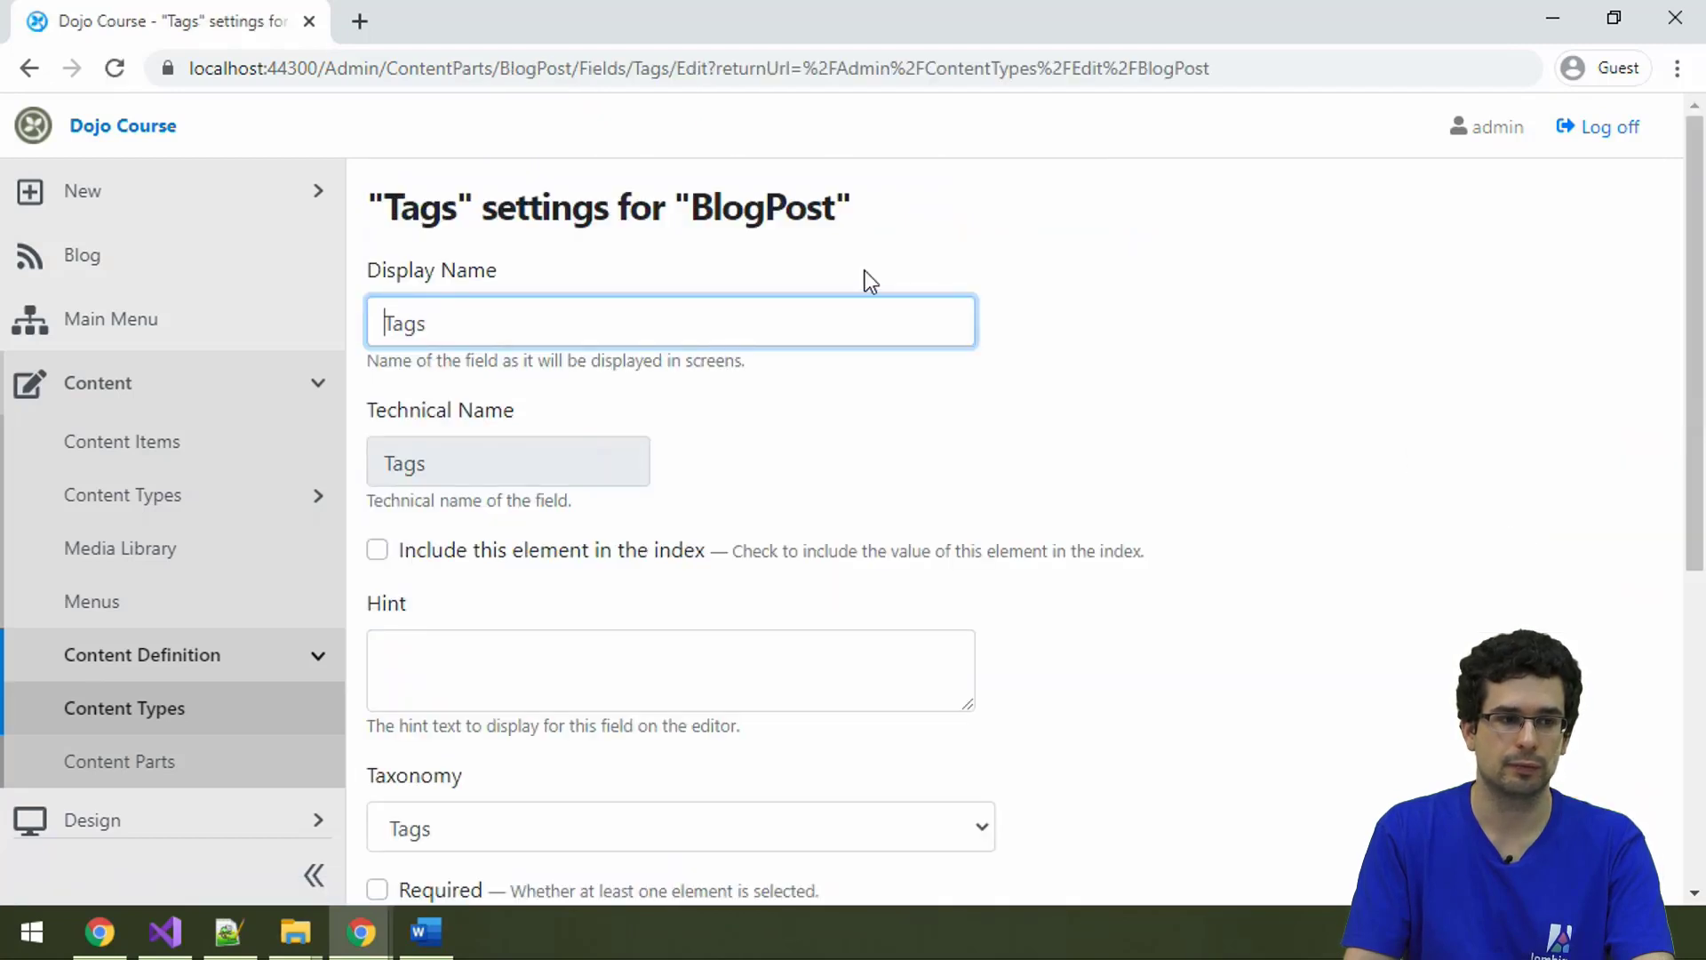
pyautogui.scroll(-3, 721, 271)
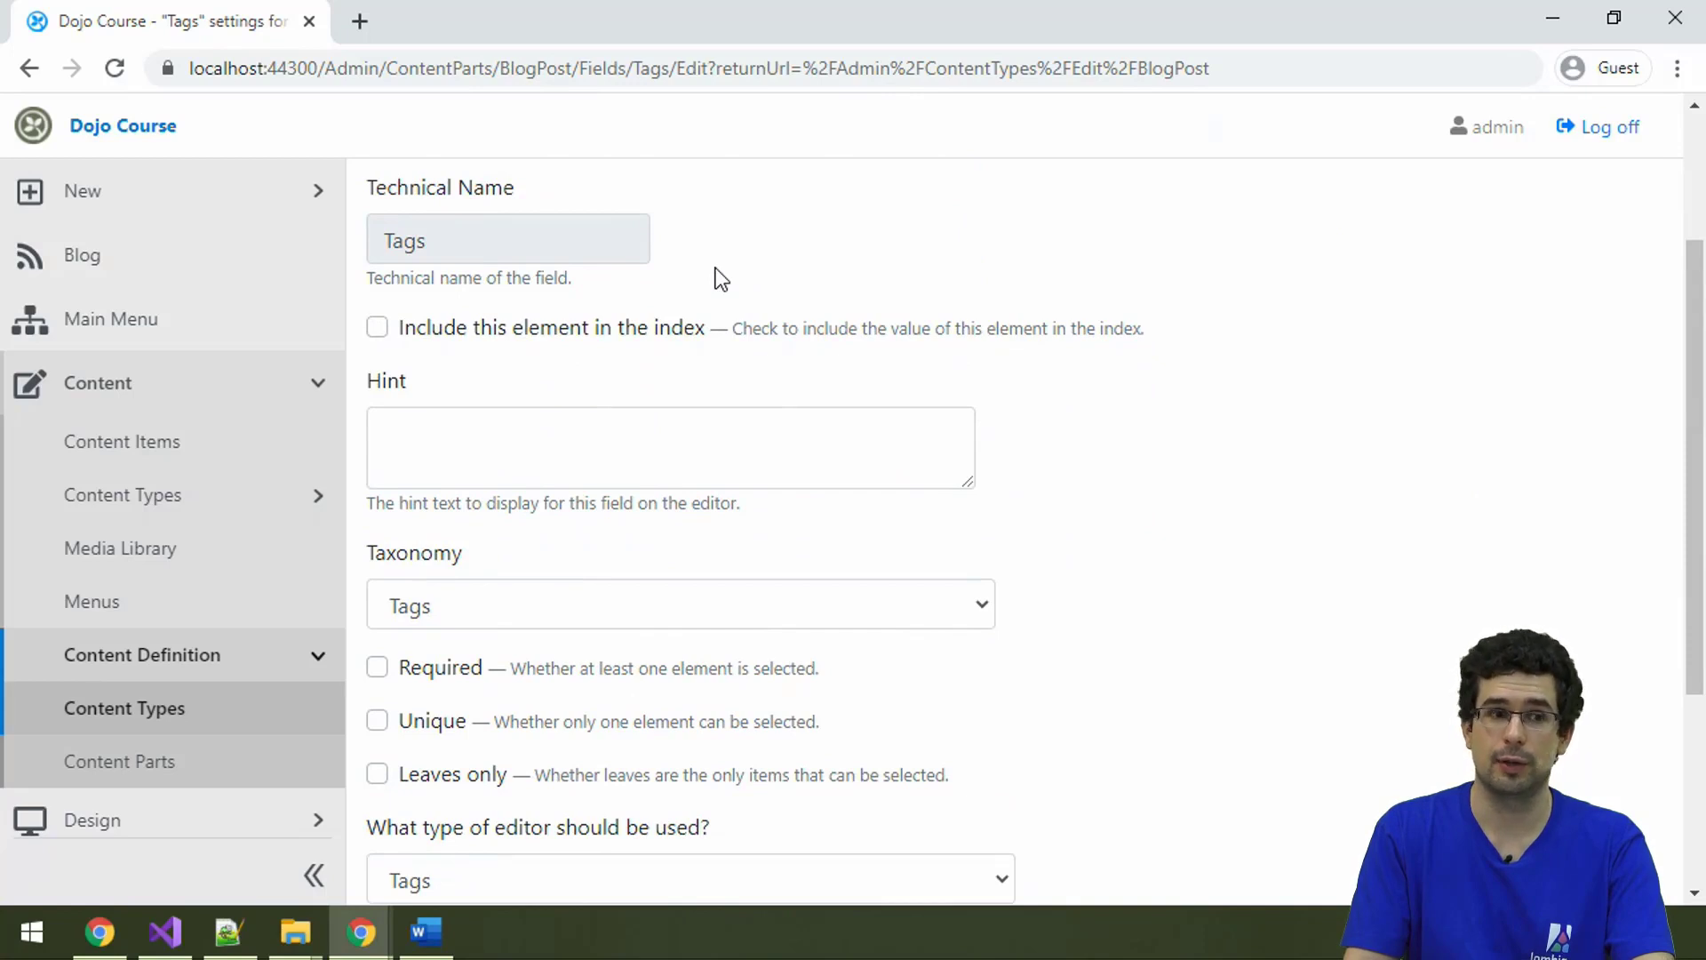
pyautogui.scroll(-5, 716, 268)
pyautogui.scroll(3, 438, 258)
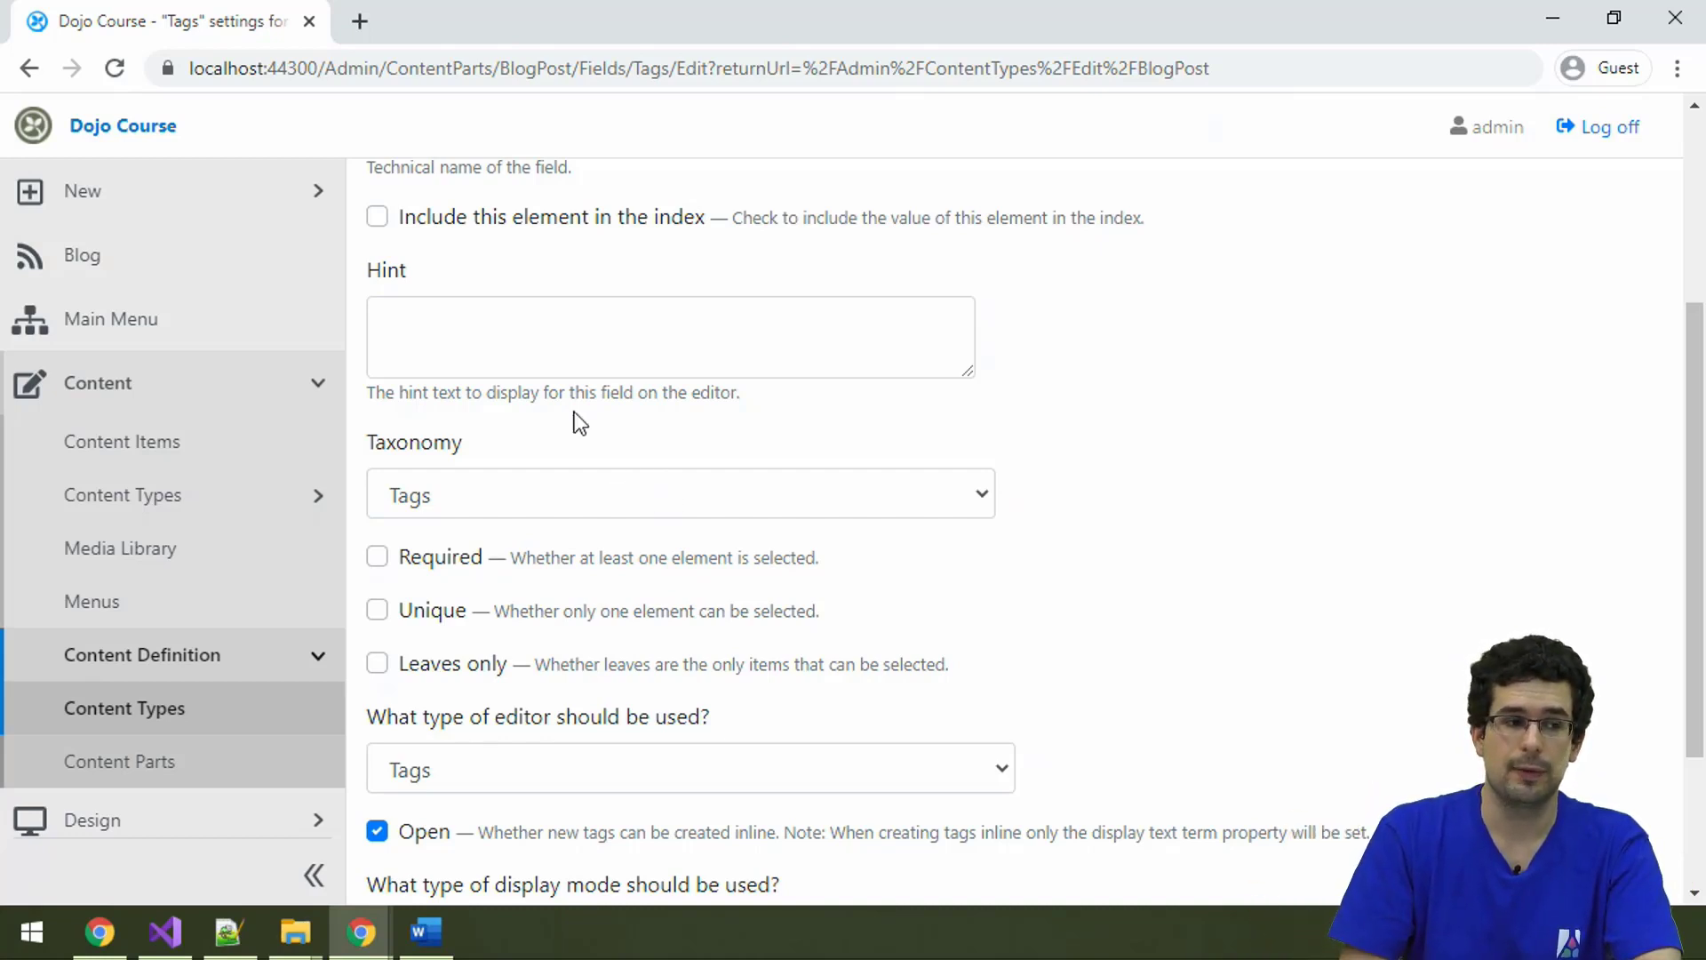
pyautogui.click(234, 191)
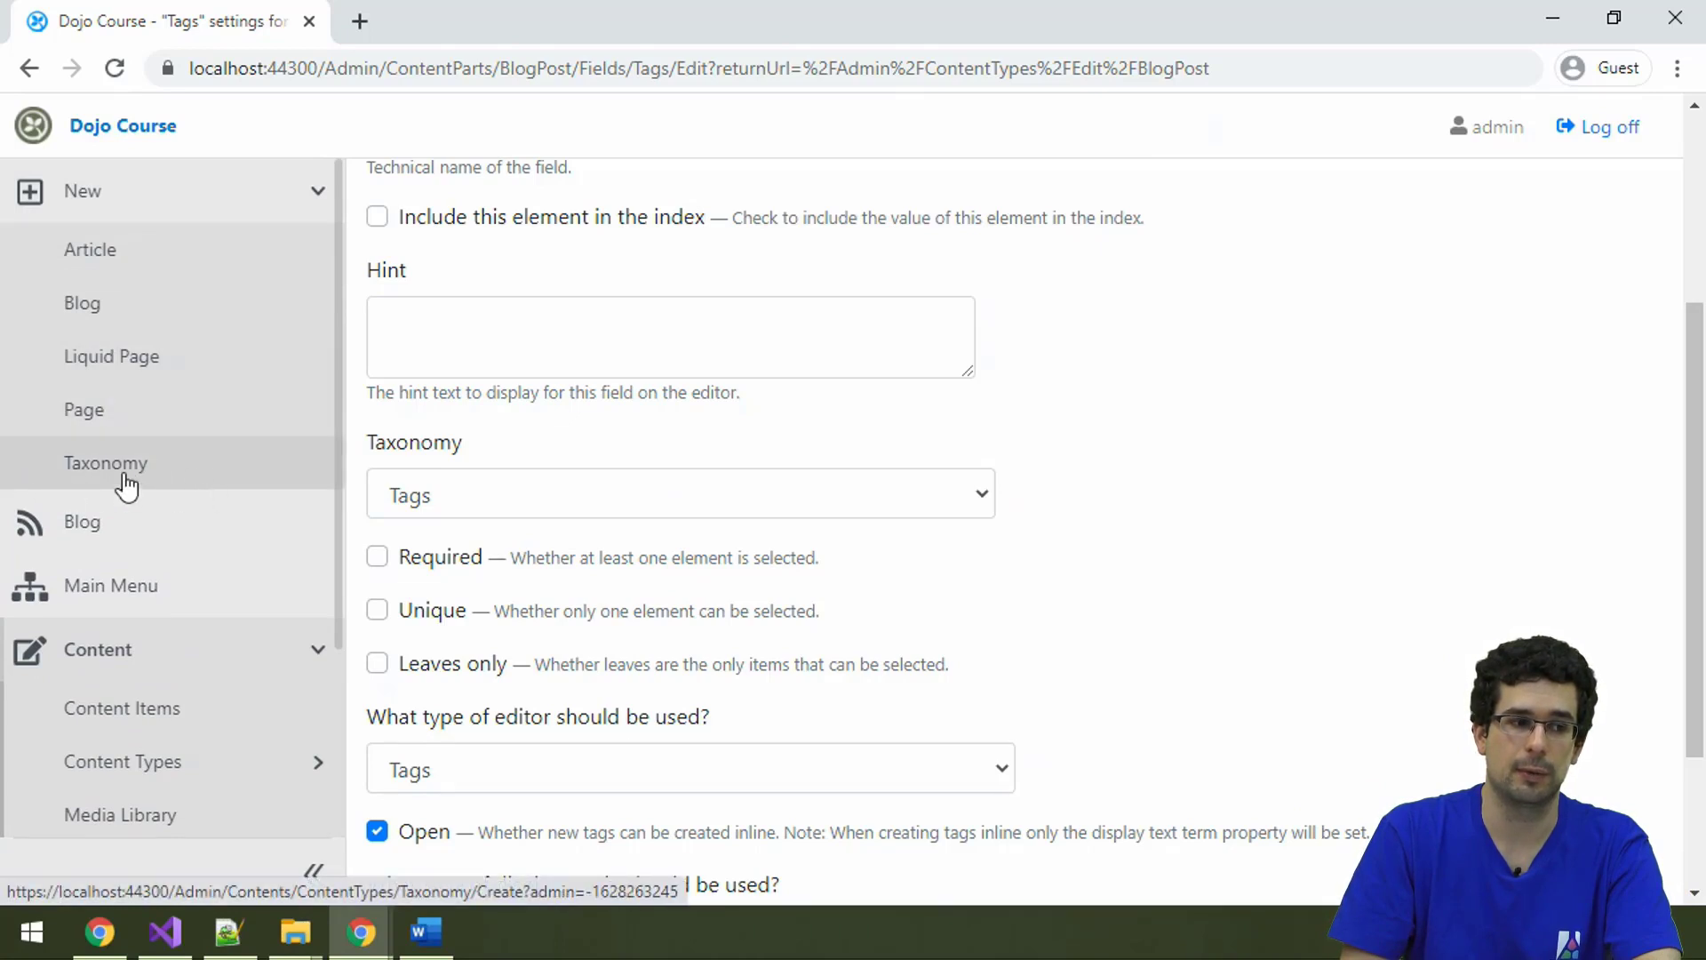
# Step: Open Content Items in a new tab and view the Tags taxonomy terms Earth, Exploration, Space and Demo
pyautogui.middleClick(188, 727)
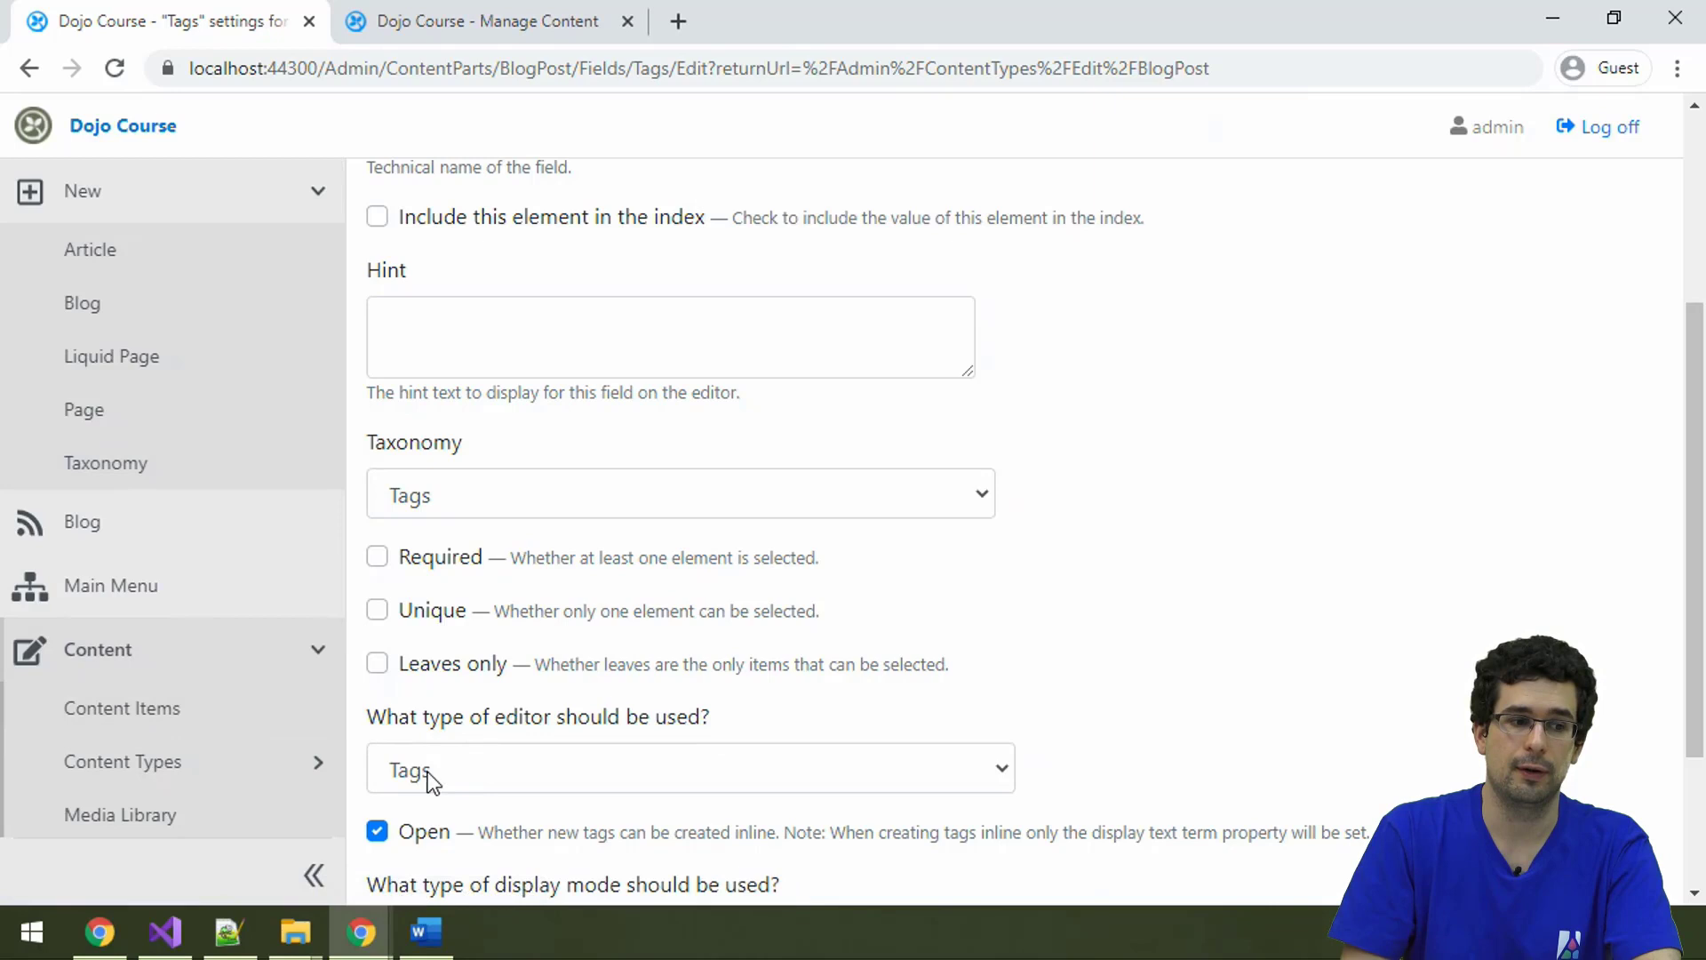
pyautogui.click(386, 25)
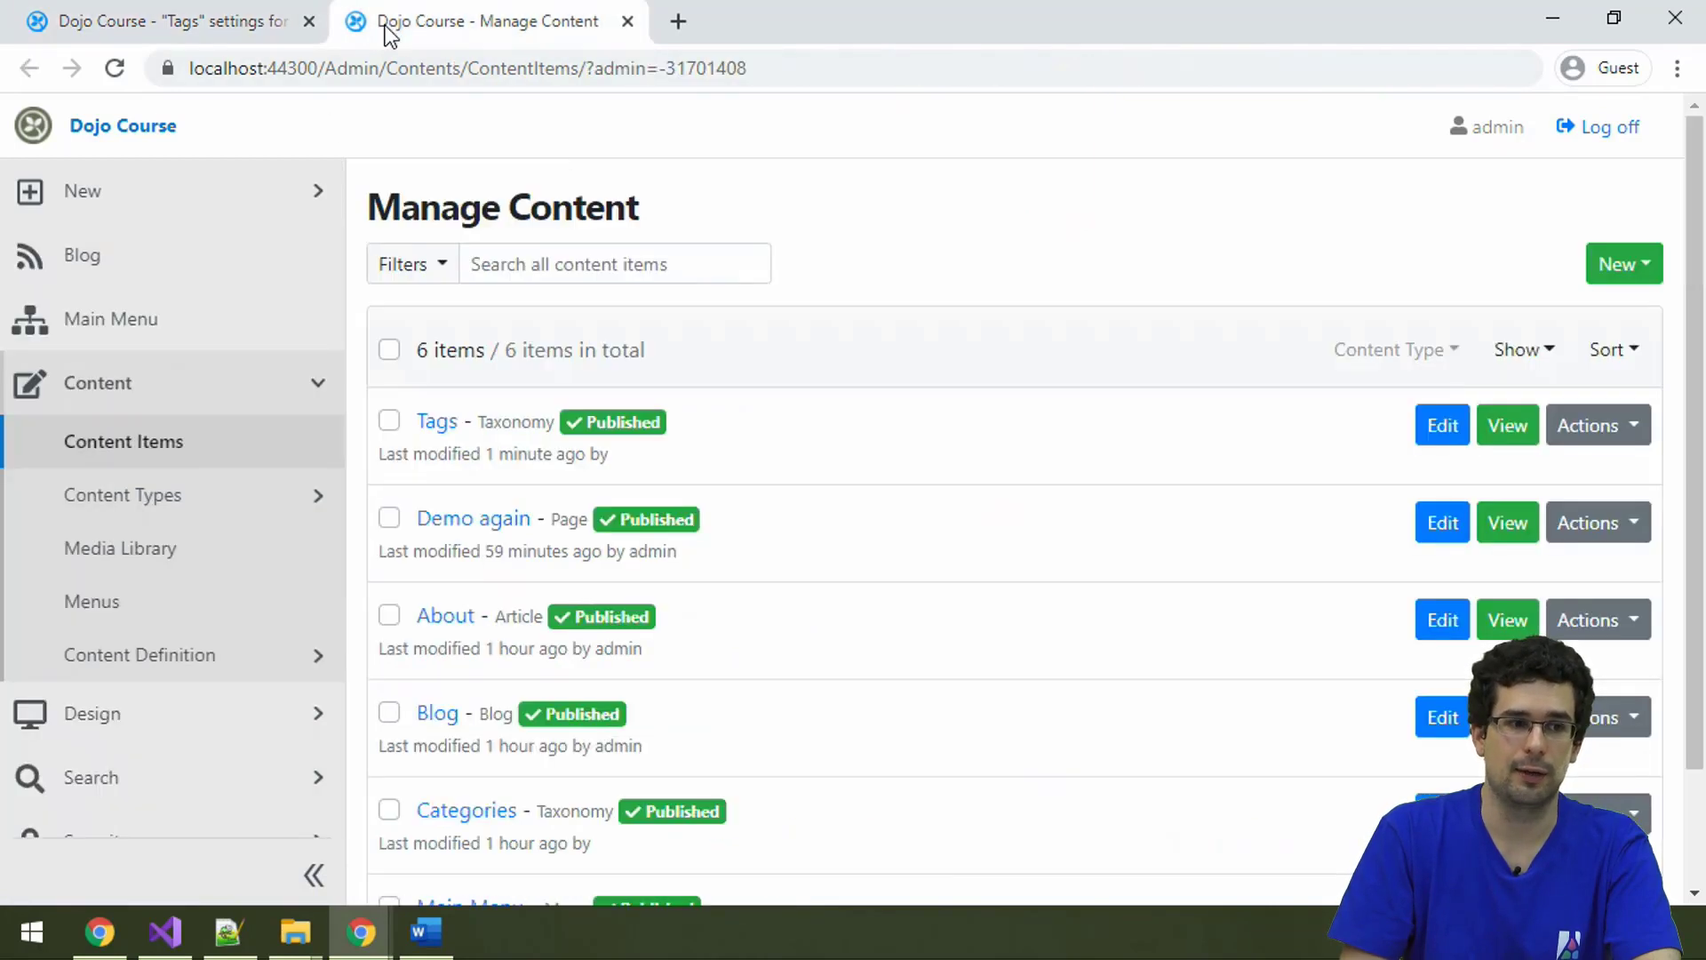
pyautogui.click(437, 424)
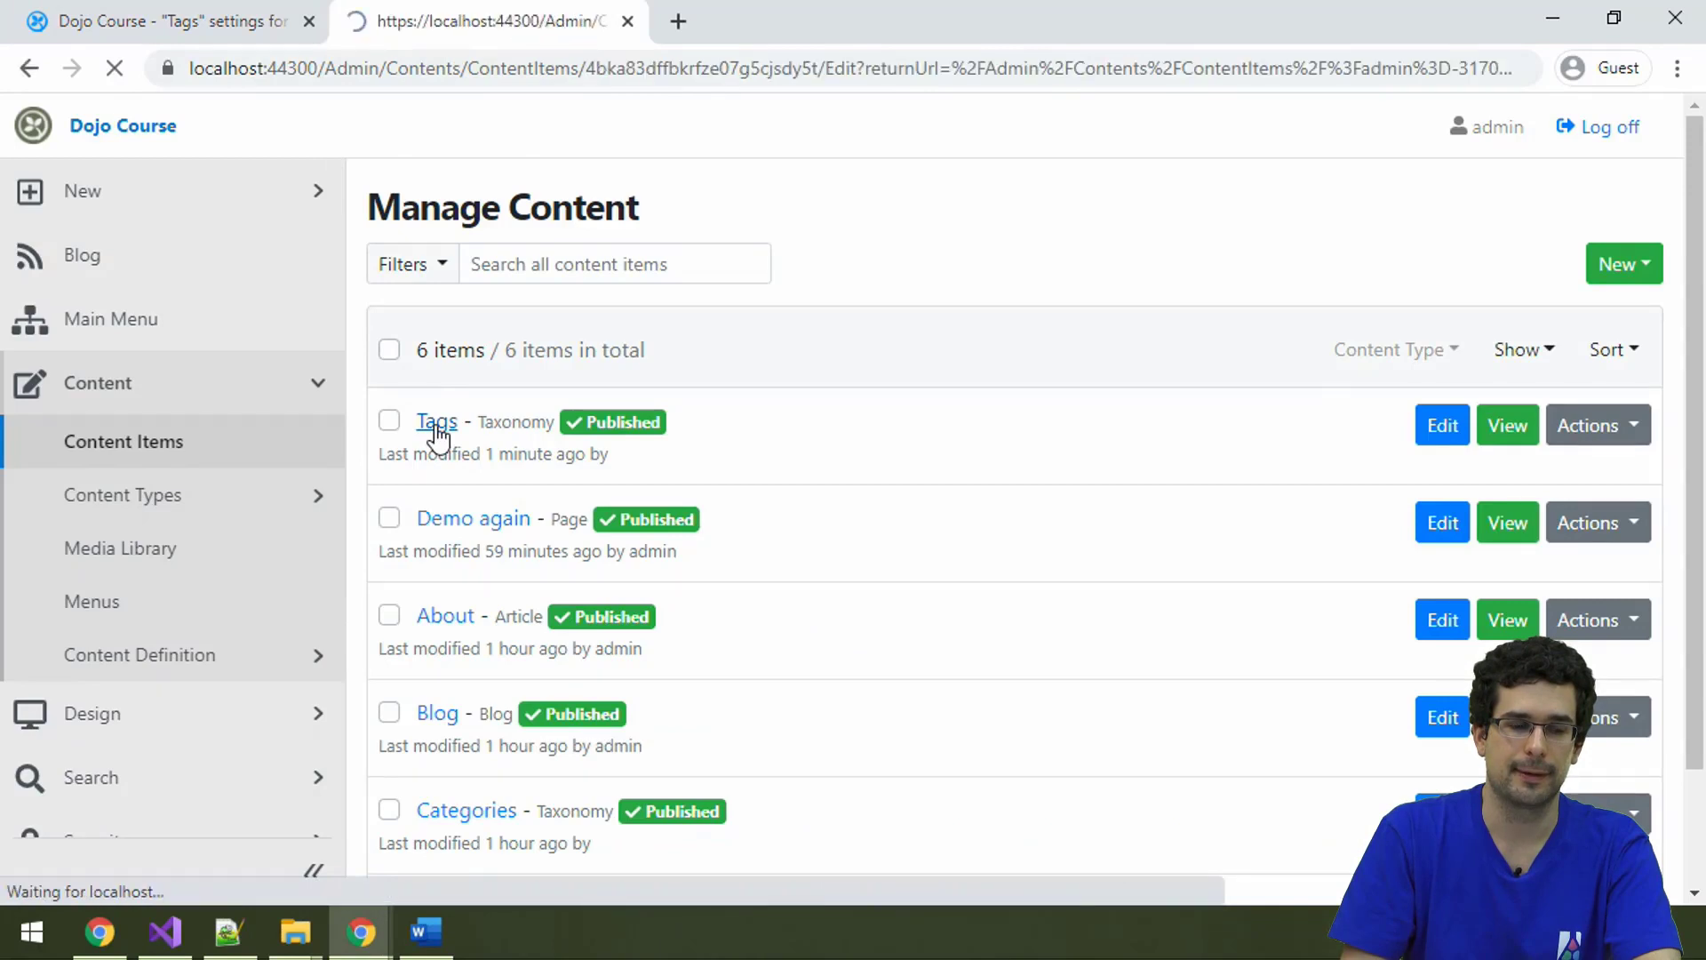
pyautogui.scroll(-2, 809, 341)
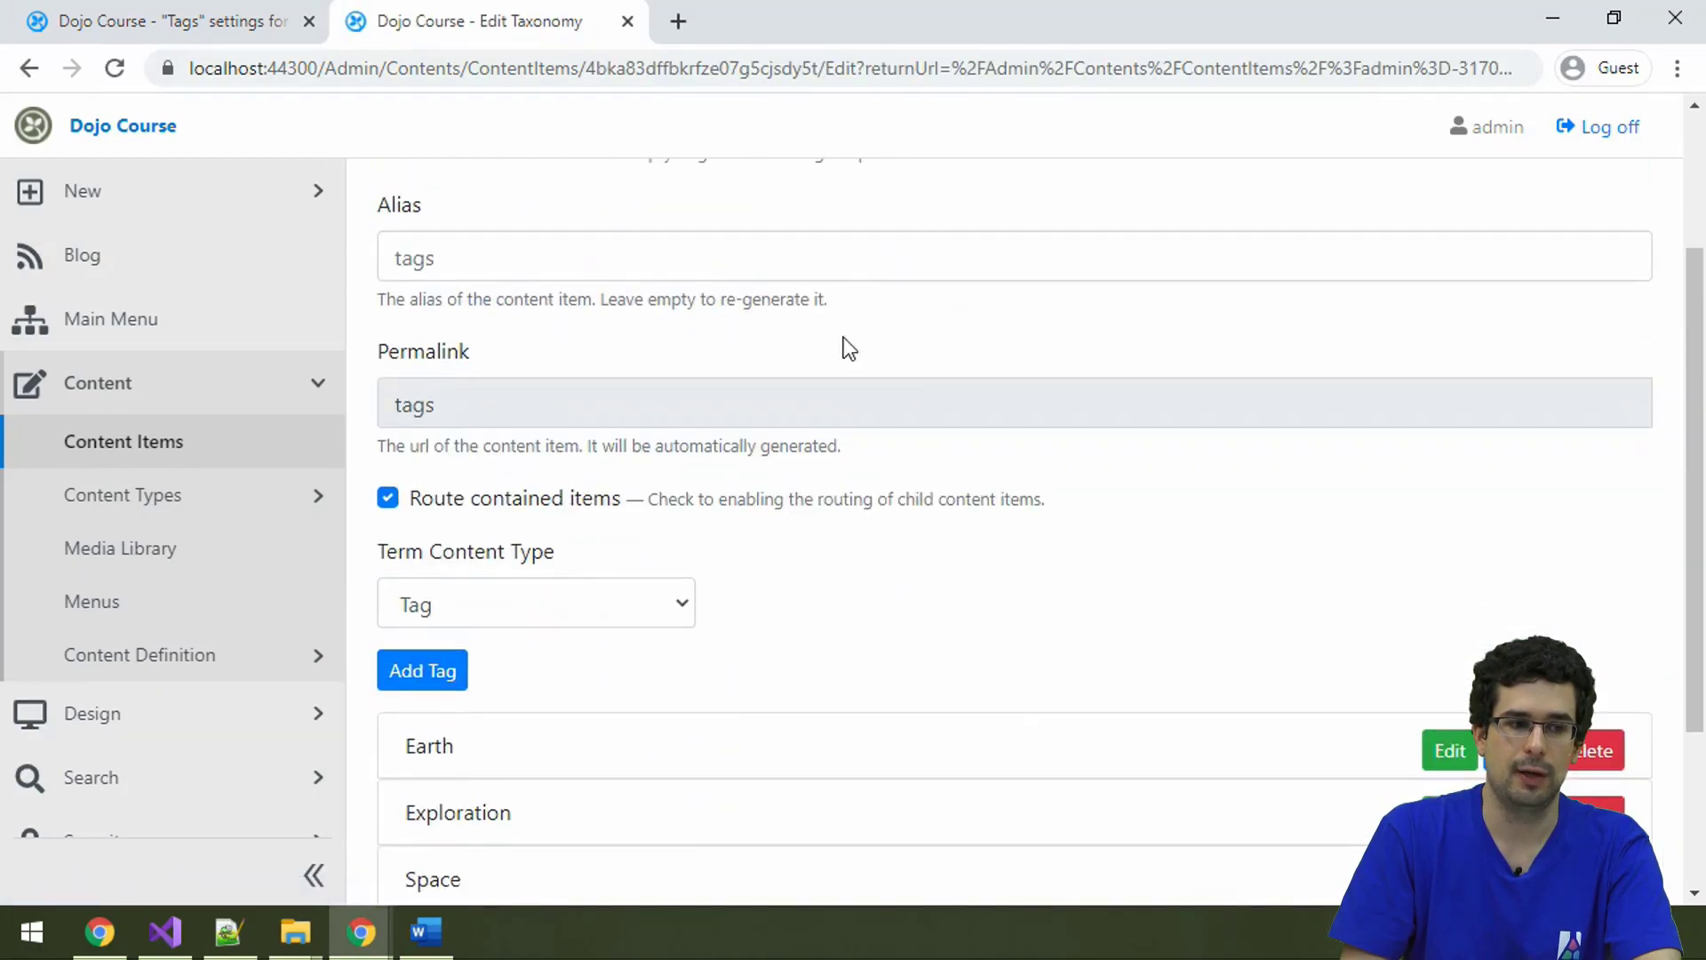
pyautogui.scroll(2, 724, 311)
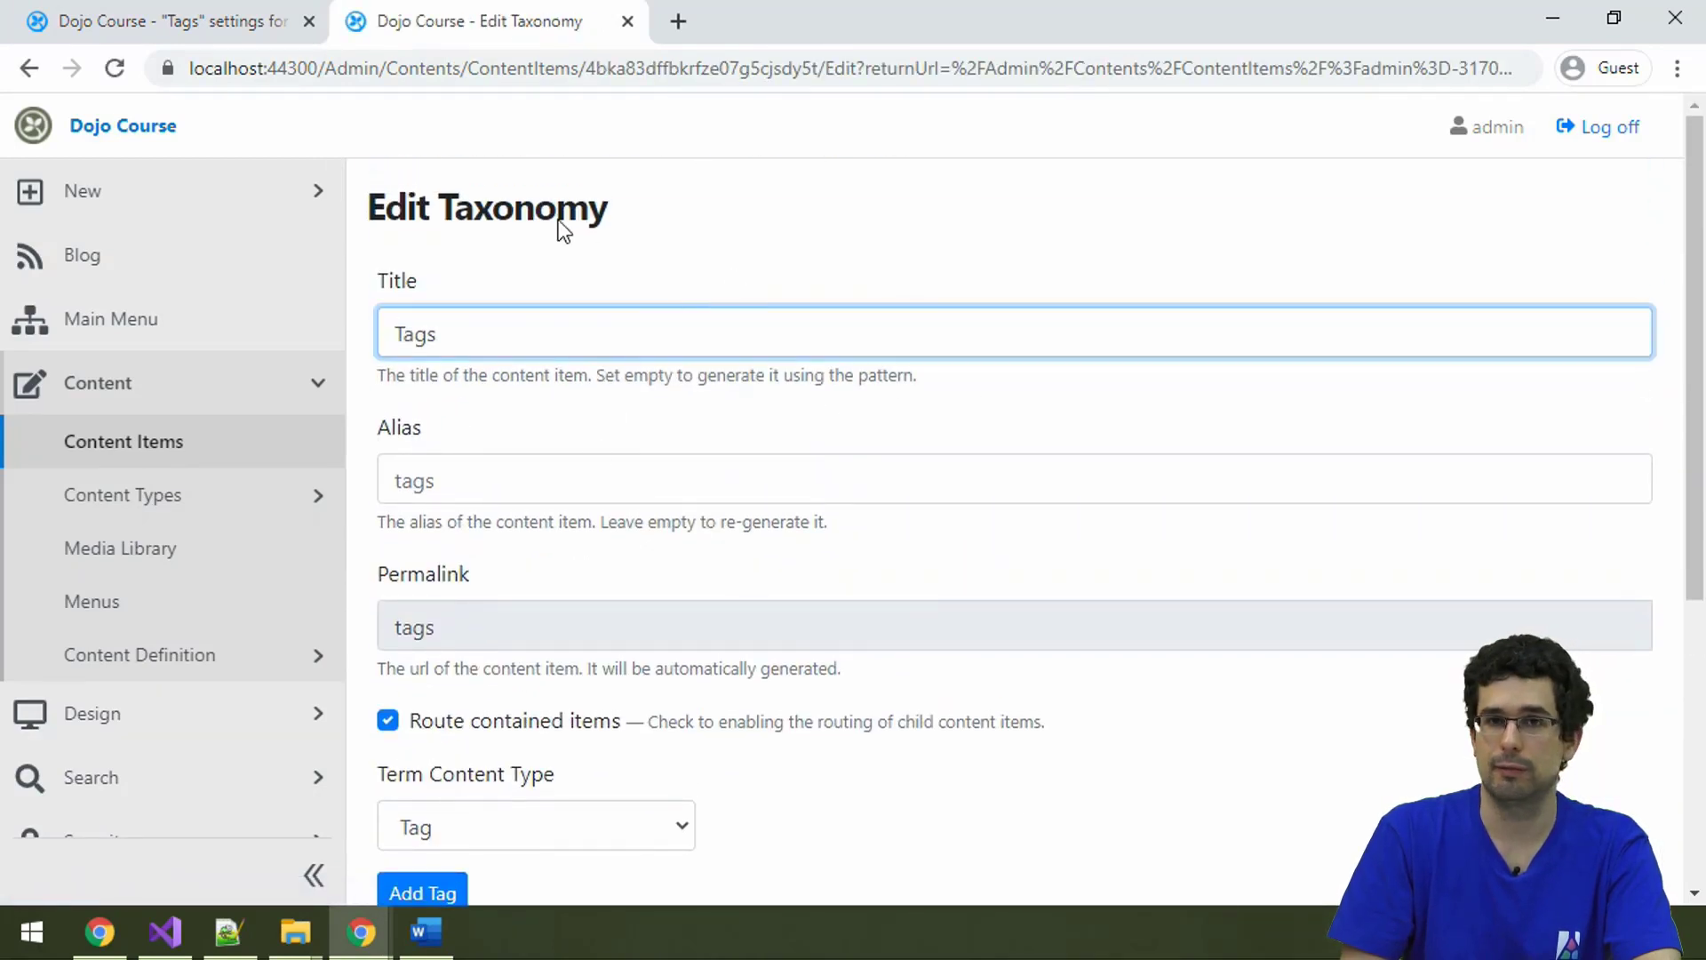
pyautogui.scroll(-1, 481, 242)
pyautogui.scroll(-5, 482, 252)
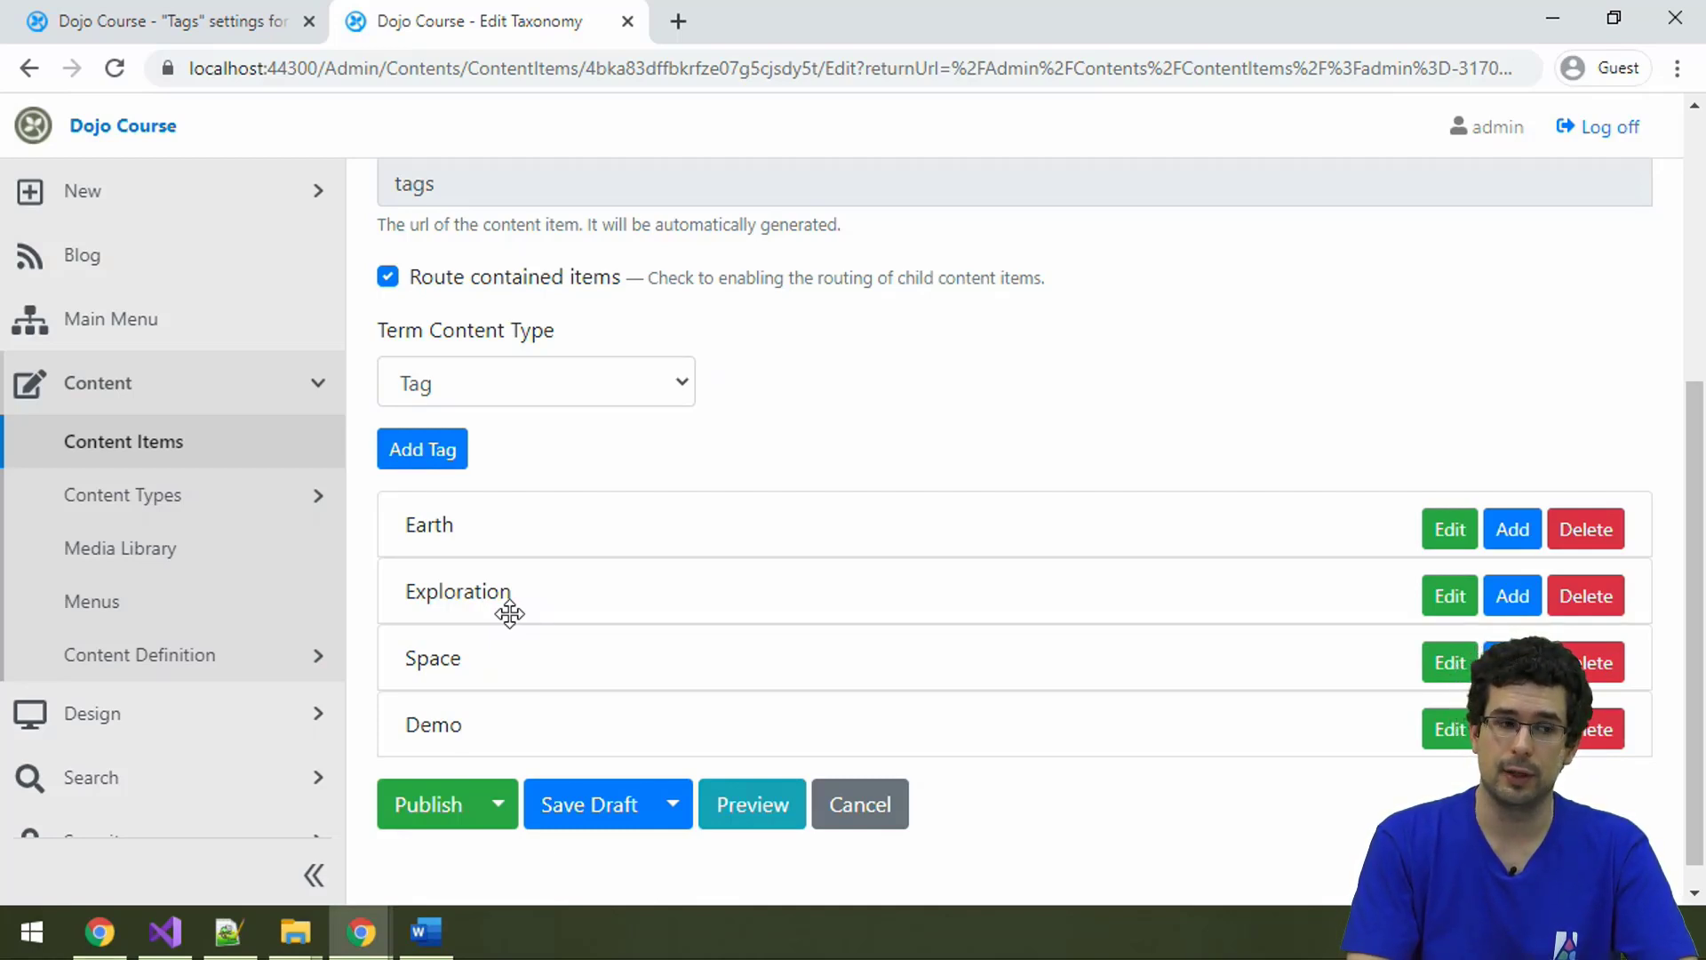
pyautogui.click(210, 656)
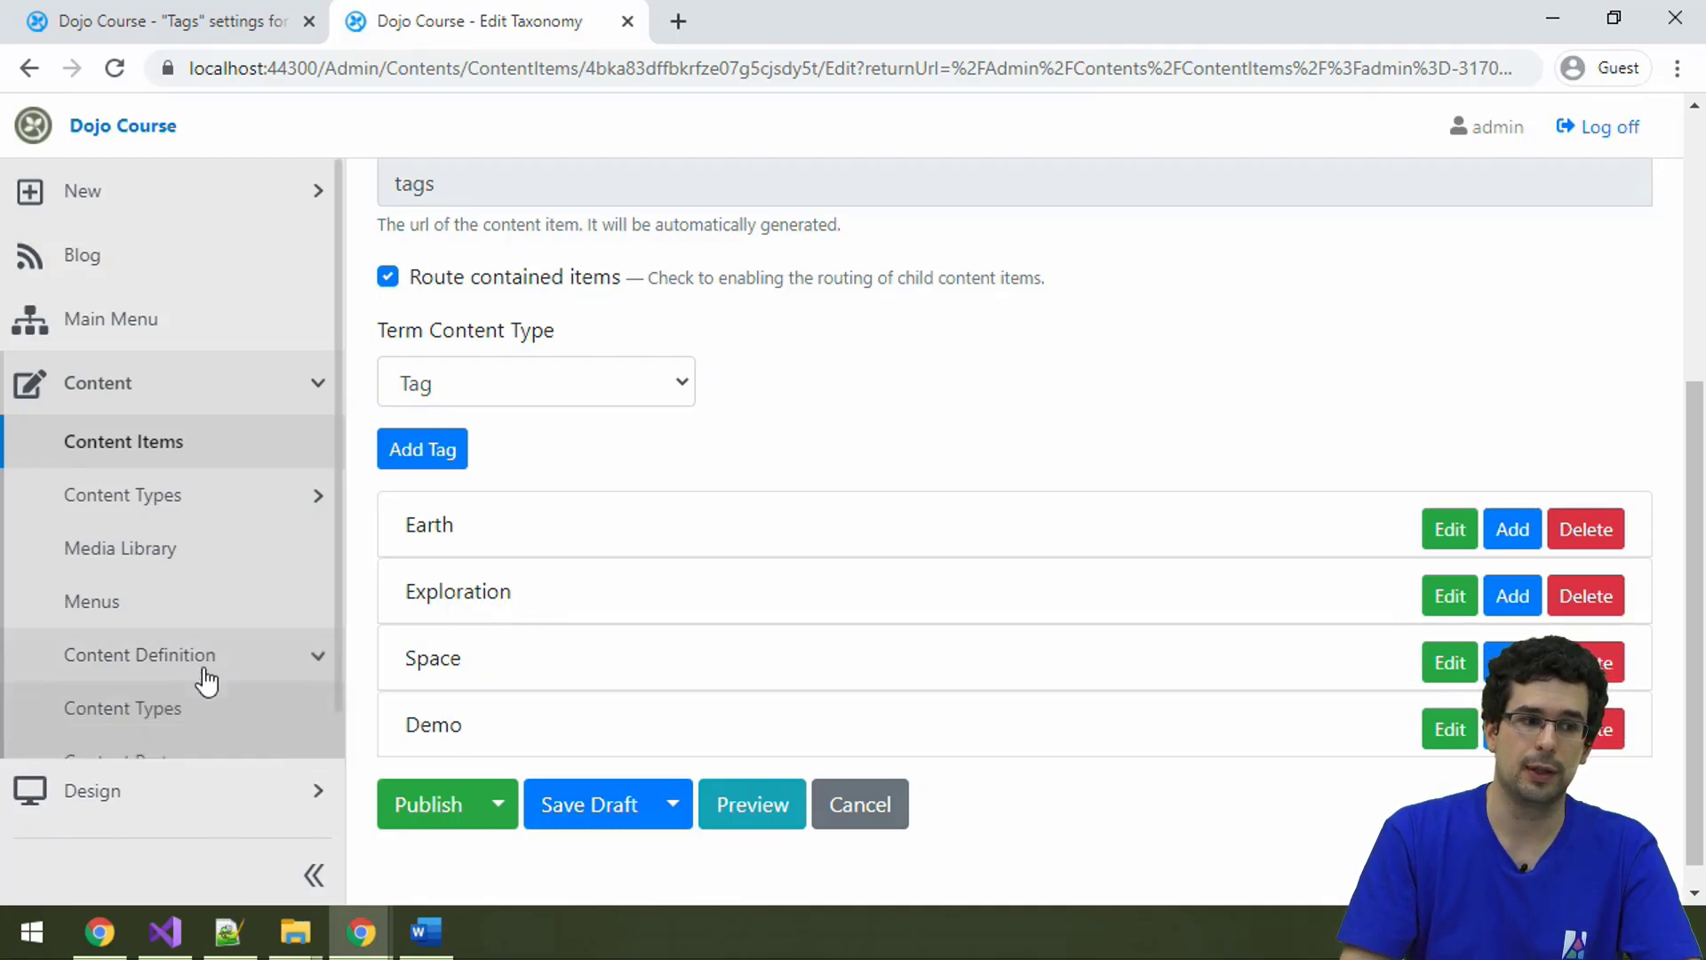
pyautogui.middleClick(168, 718)
pyautogui.click(804, 29)
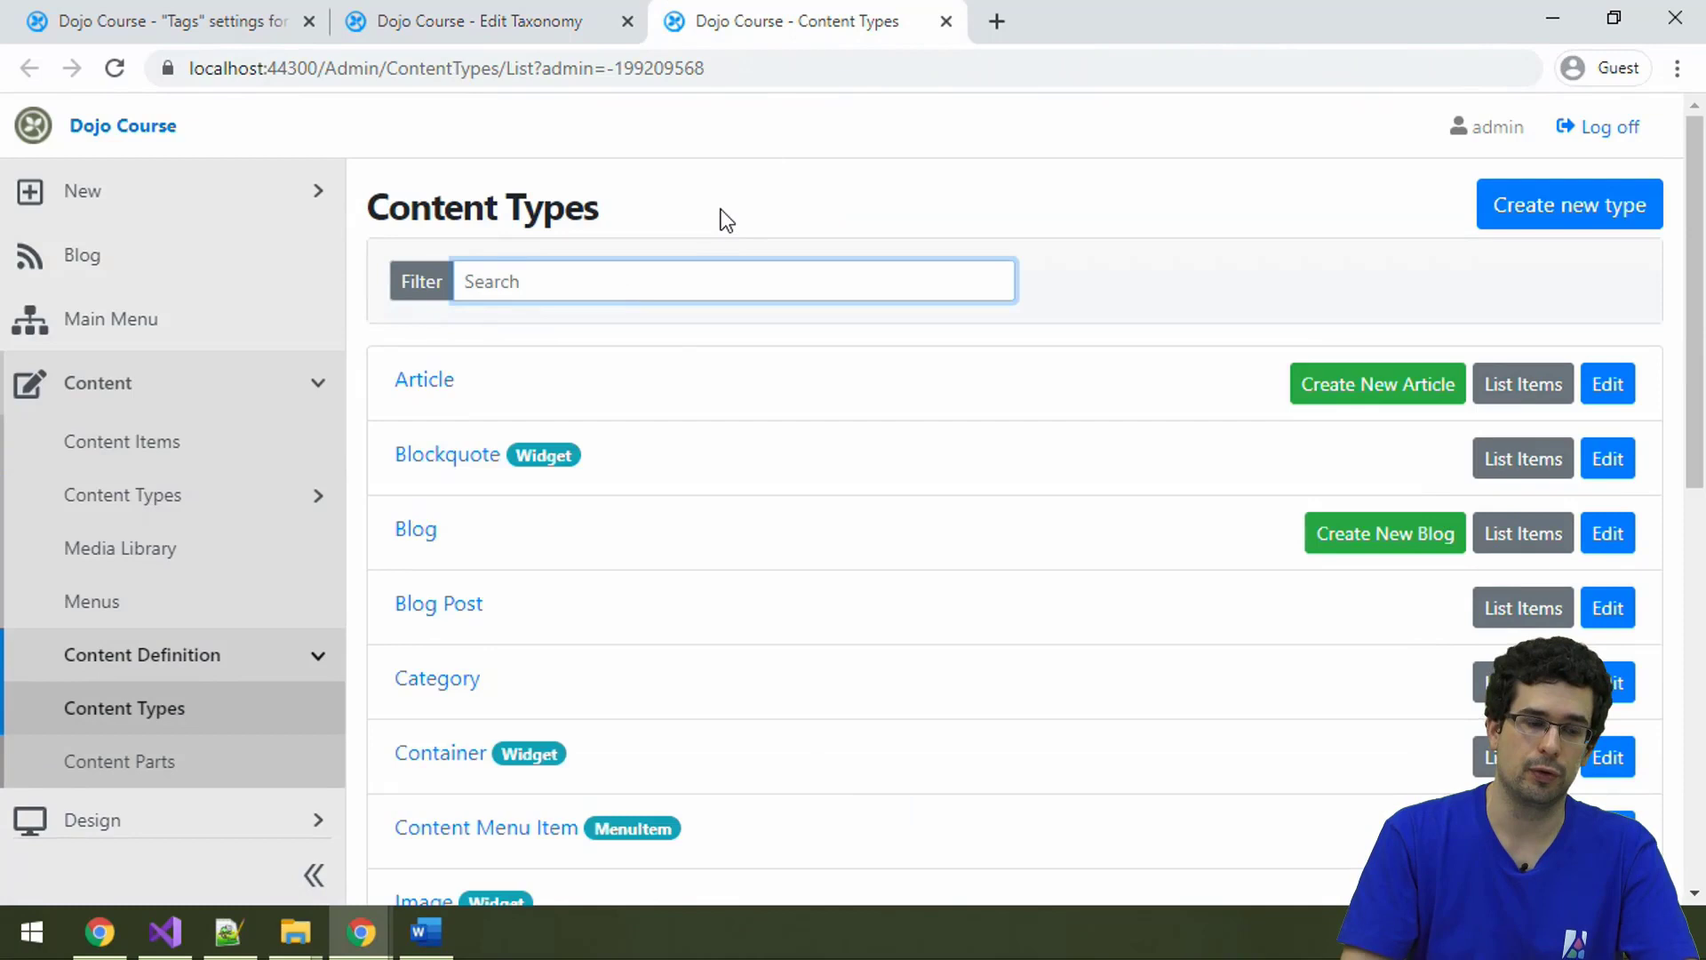
pyautogui.write('tag')
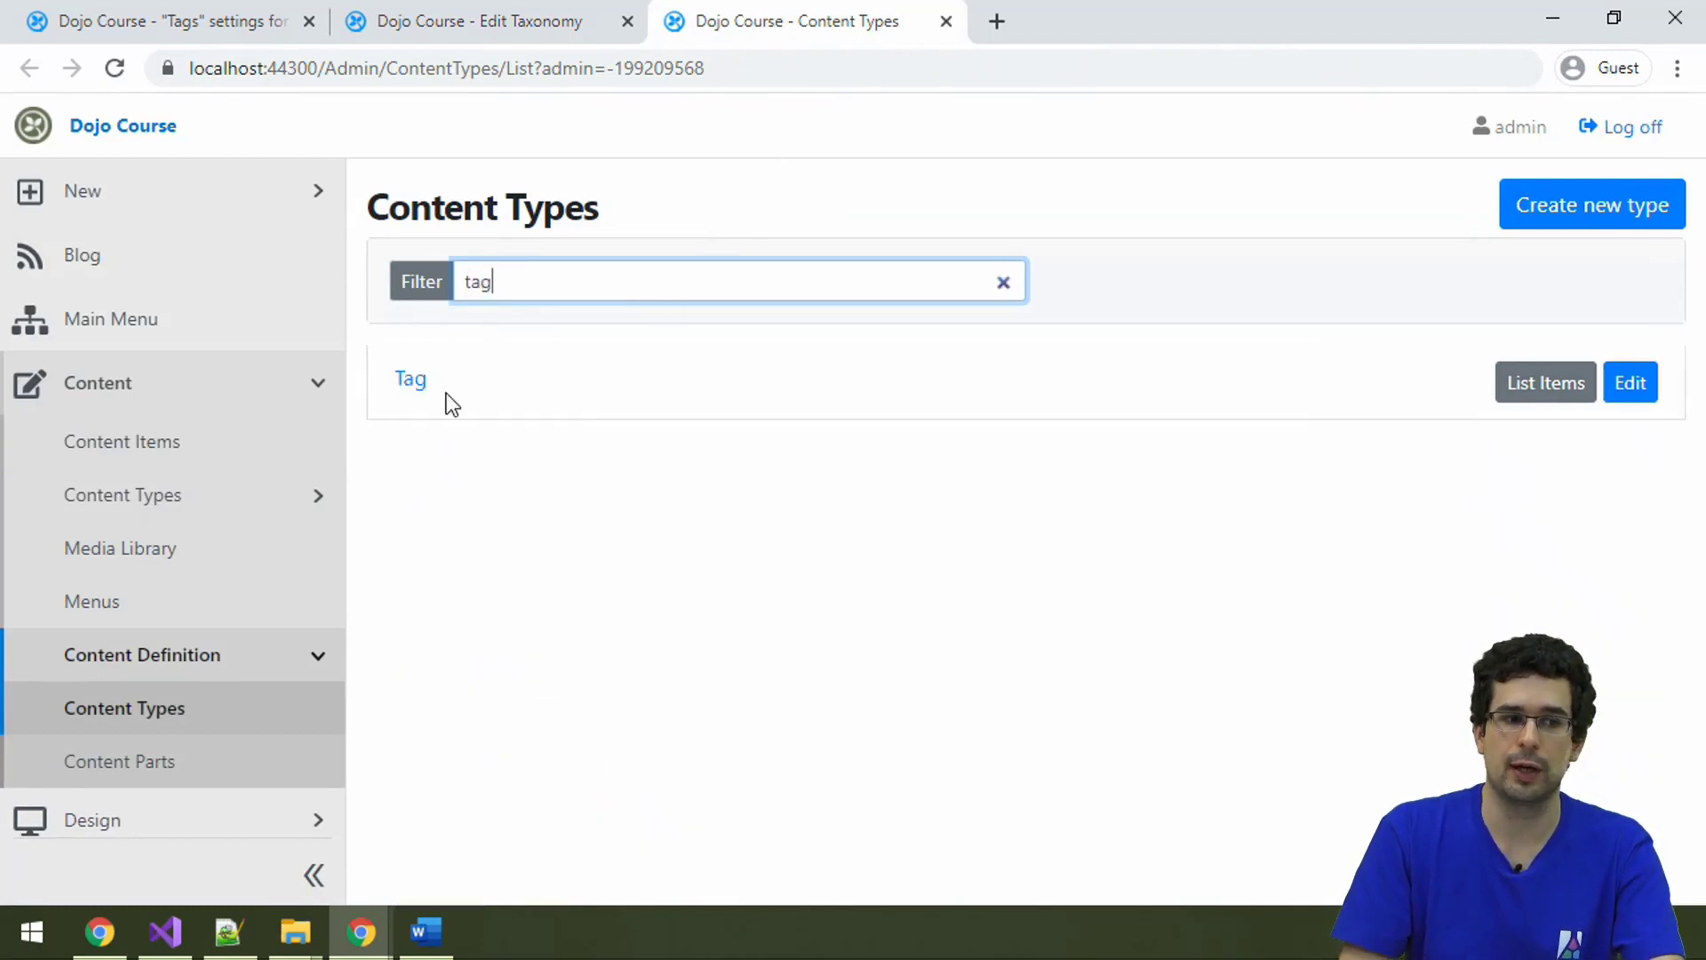
pyautogui.click(421, 391)
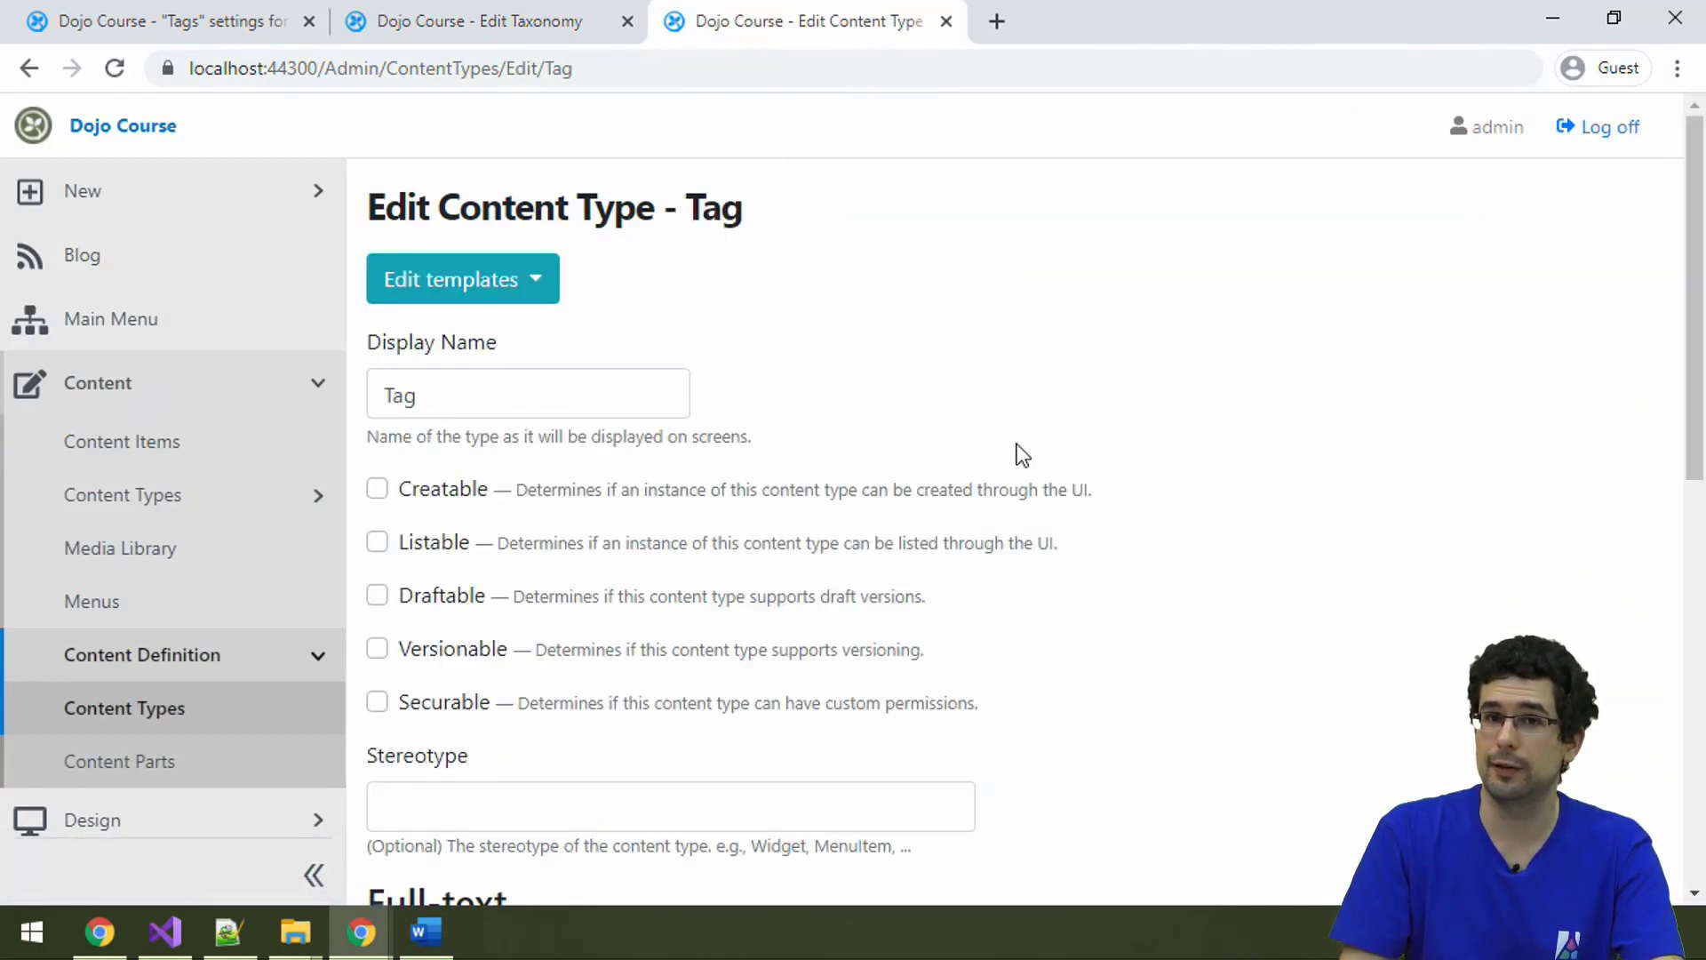
pyautogui.scroll(-2, 1017, 444)
pyautogui.scroll(3, 888, 311)
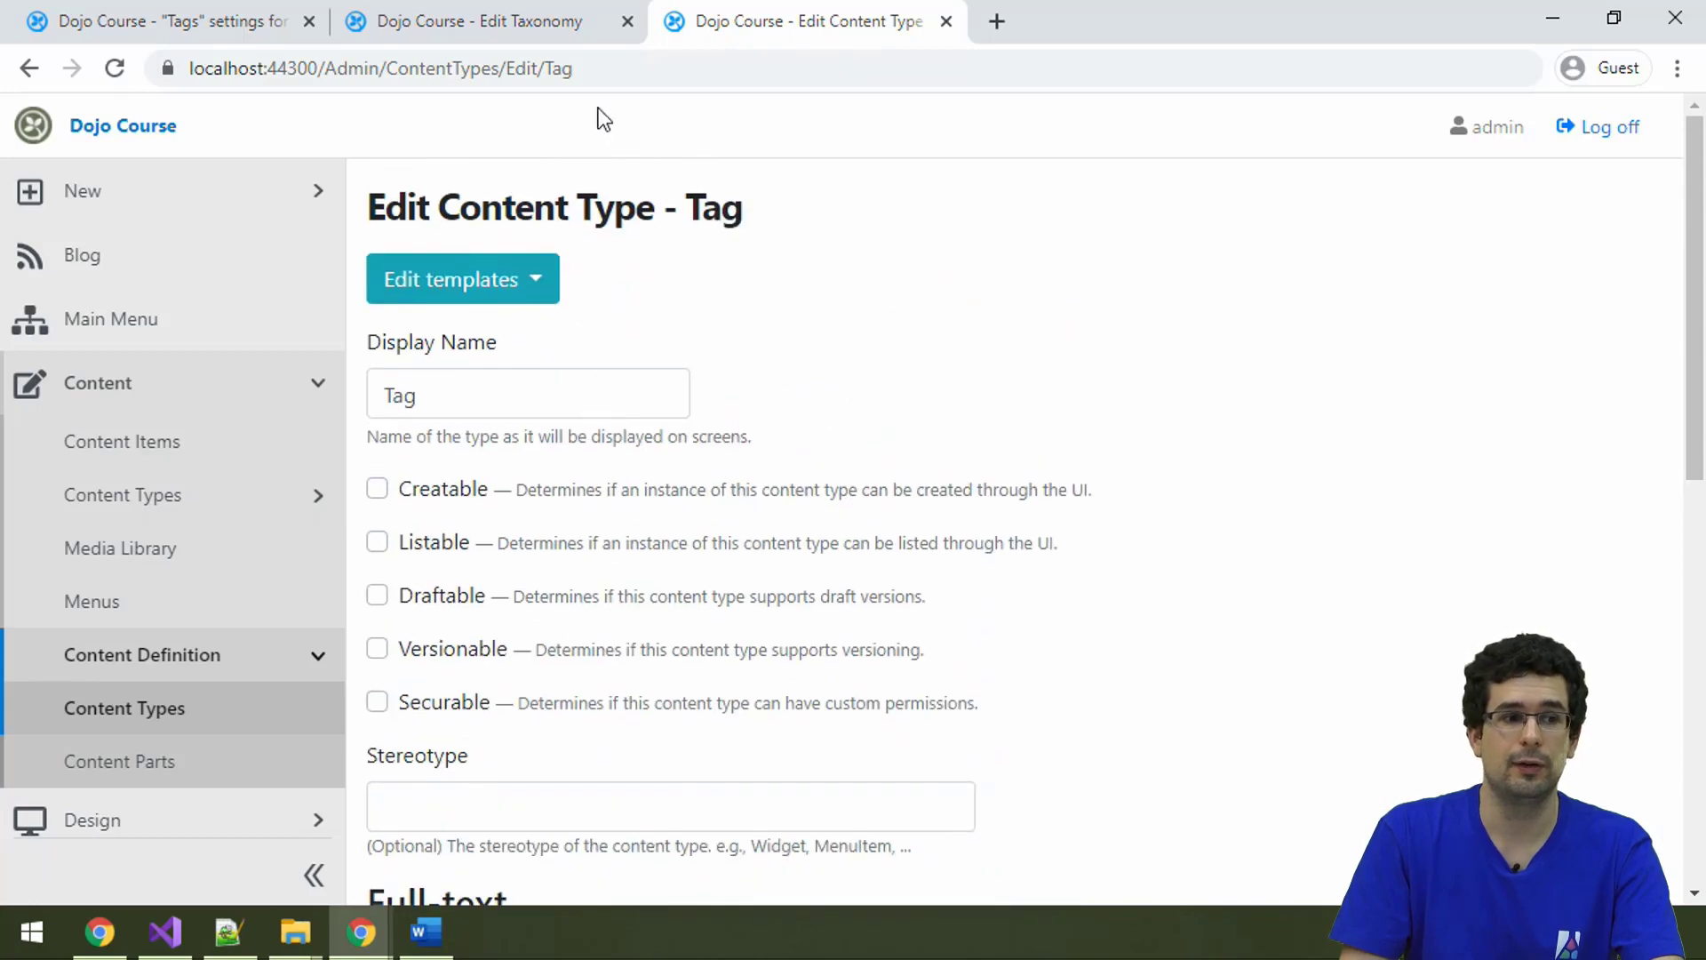
pyautogui.scroll(-5, 1038, 361)
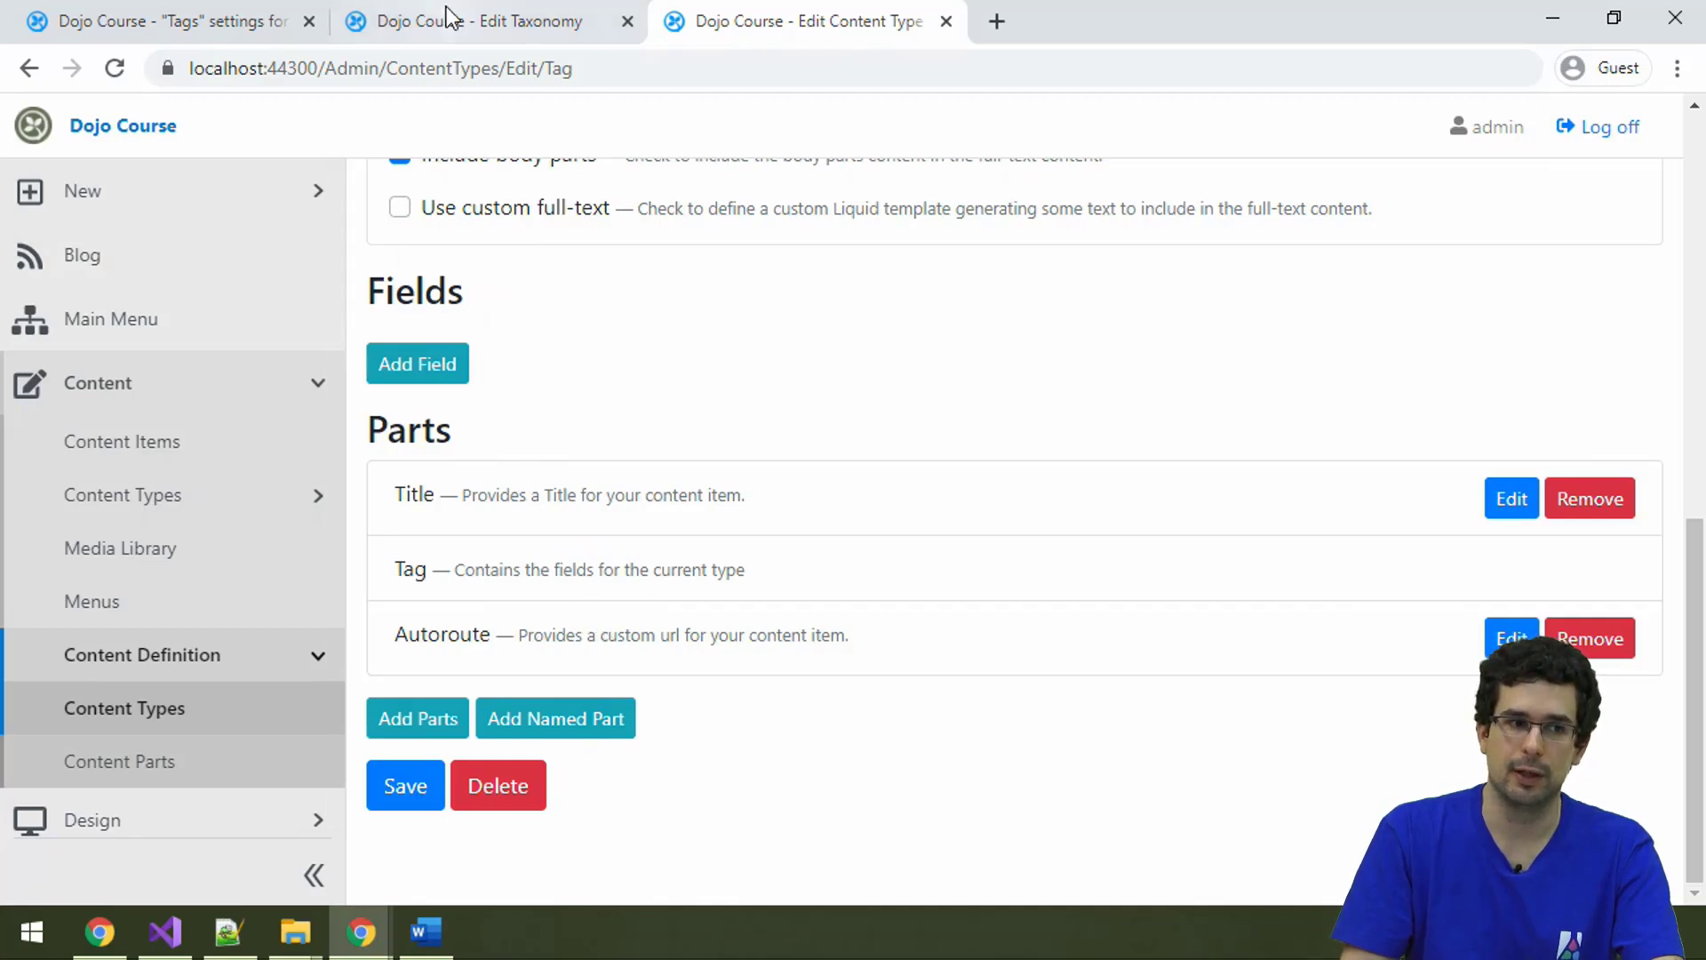
pyautogui.middleClick(691, 24)
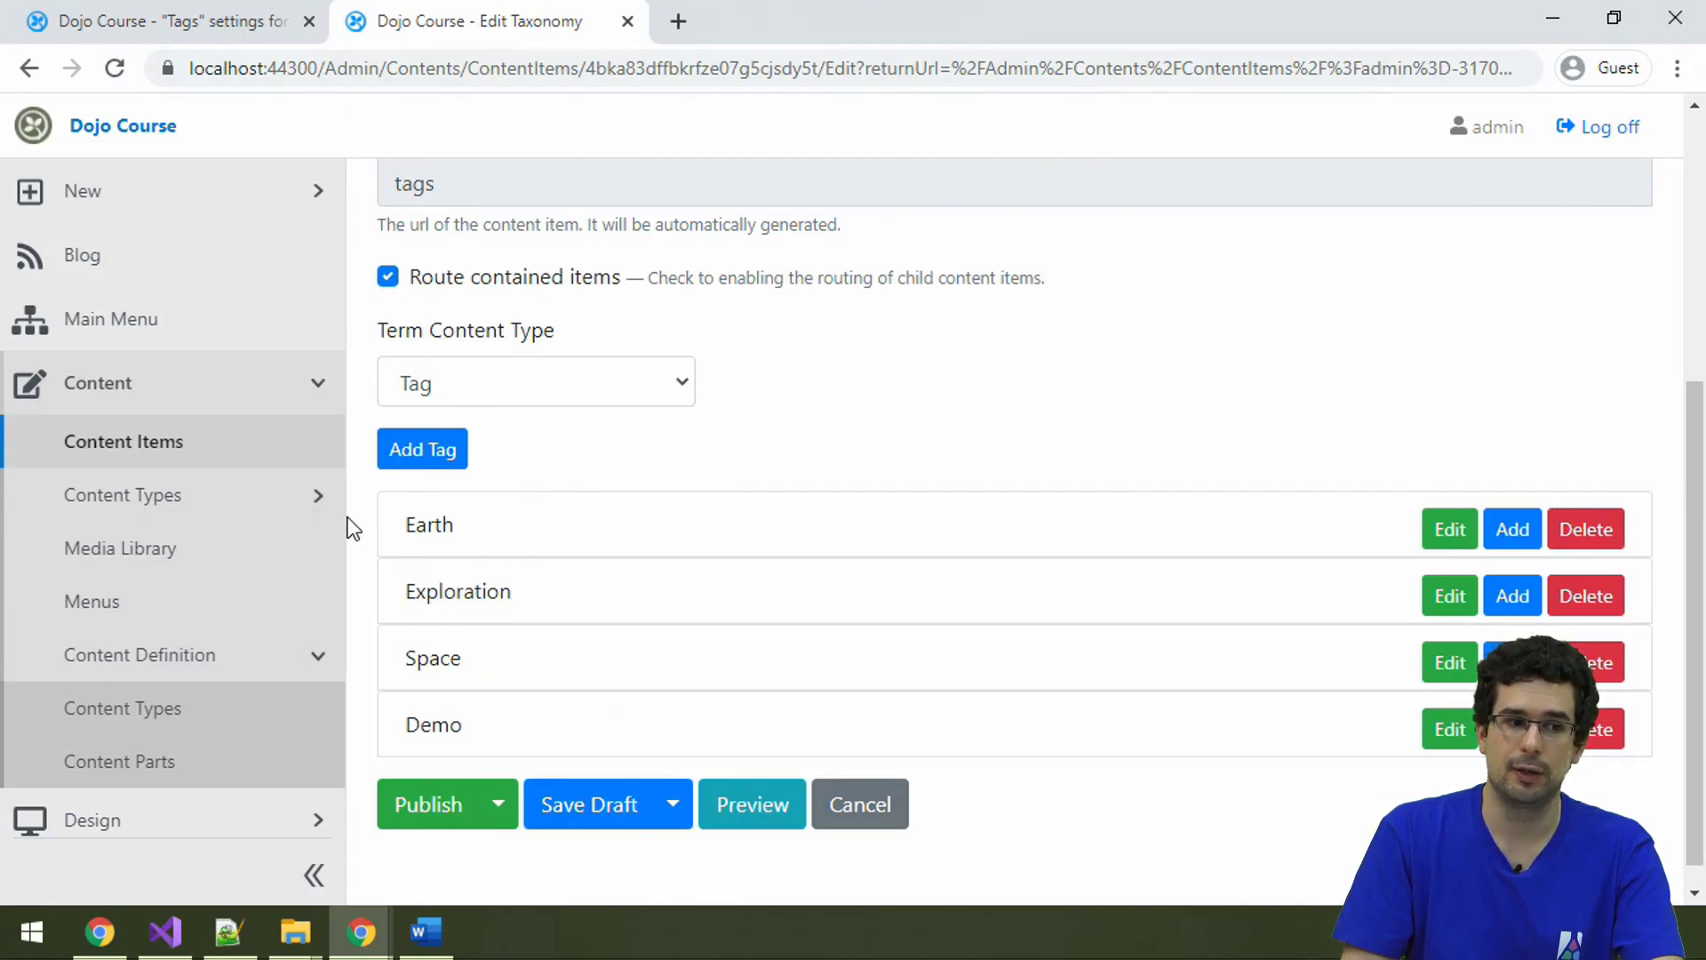
# Step: Open the Earth tag for editing, then close its tab to return to the Tags field settings
pyautogui.click(1450, 529)
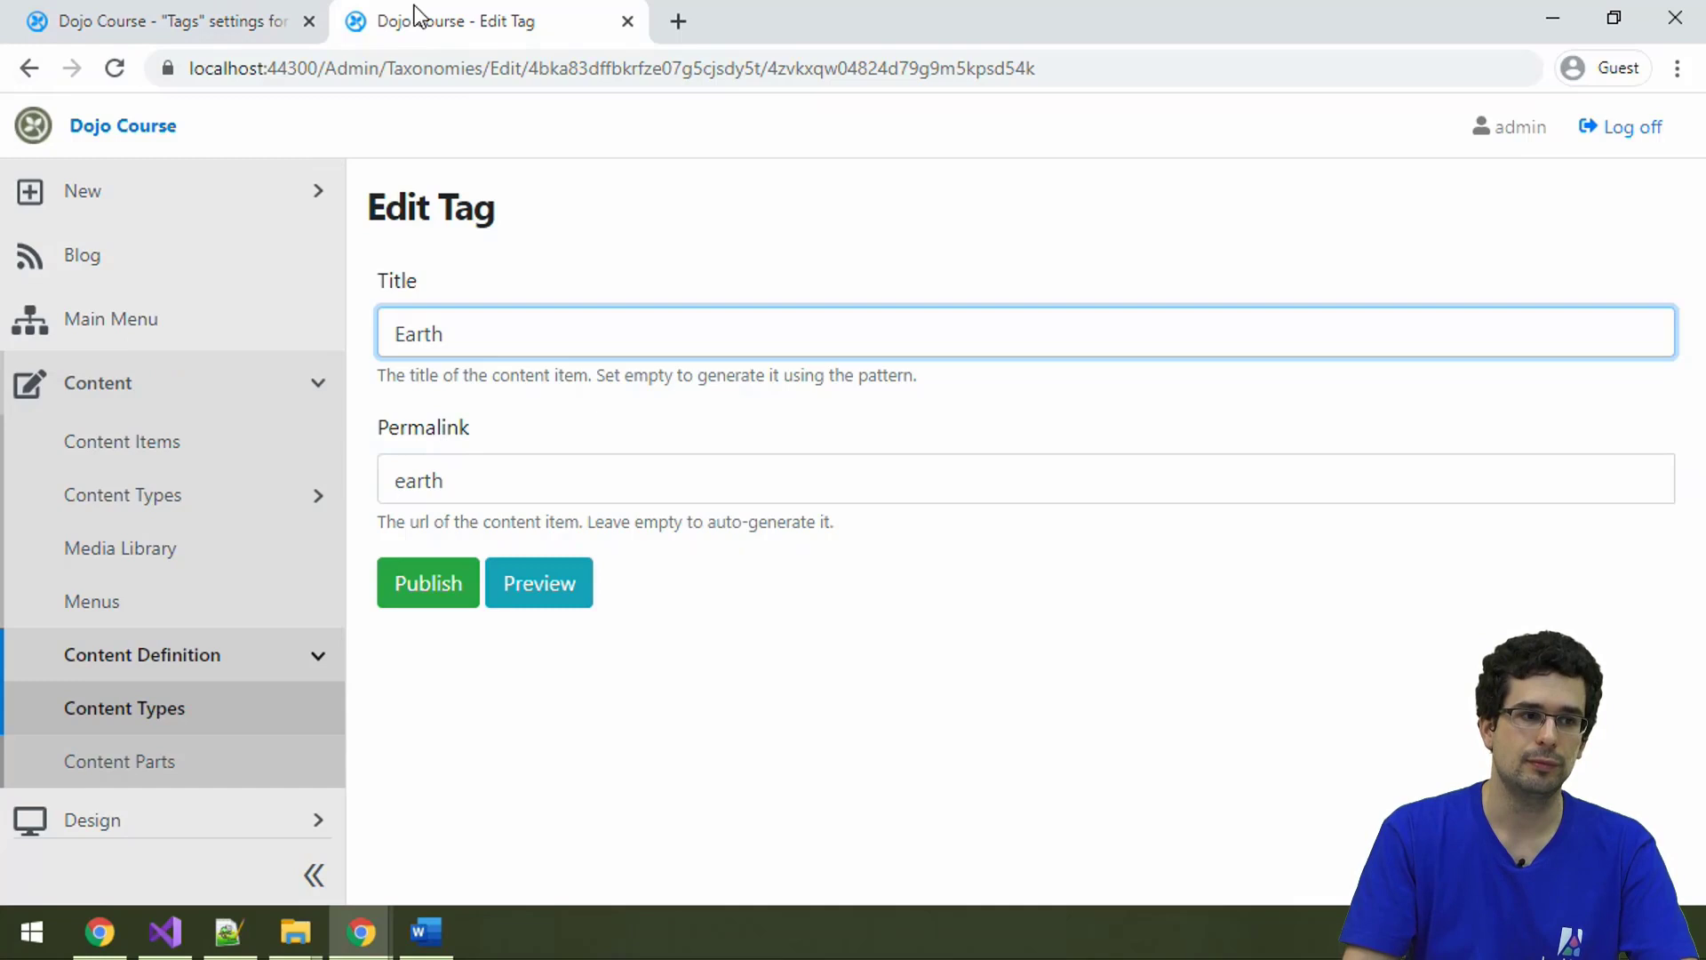
pyautogui.middleClick(445, 23)
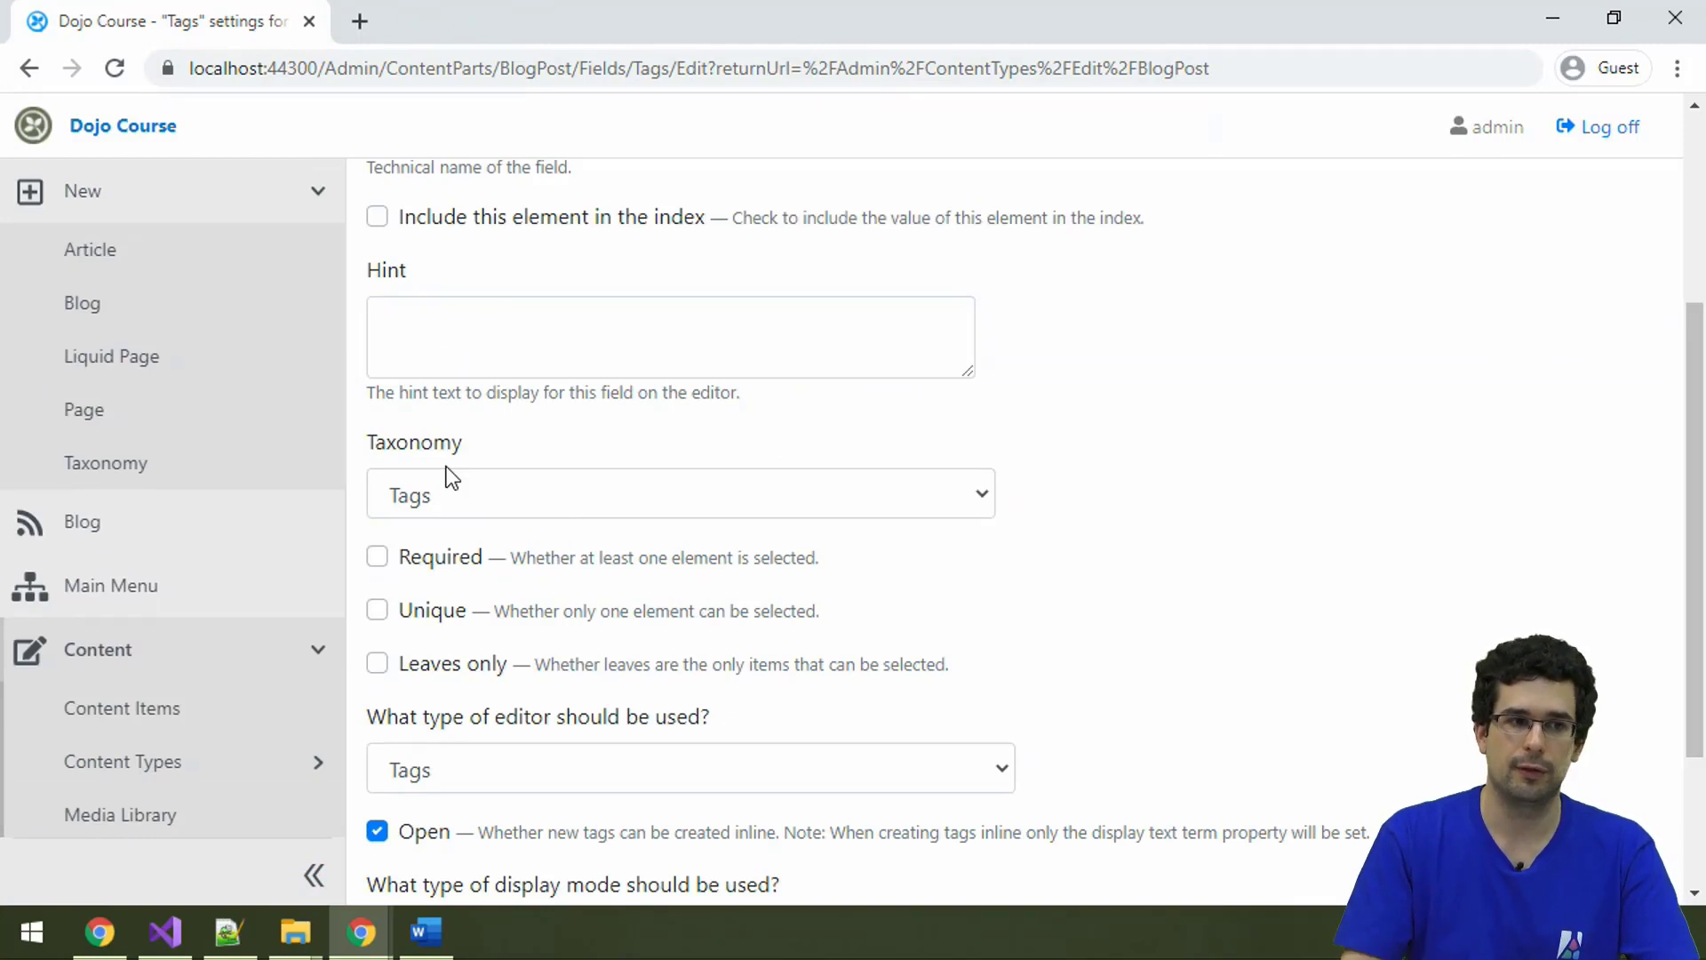
# Step: Toggle inline tag creation off and on, then cancel the Tags field settings without changes
pyautogui.scroll(4, 451, 478)
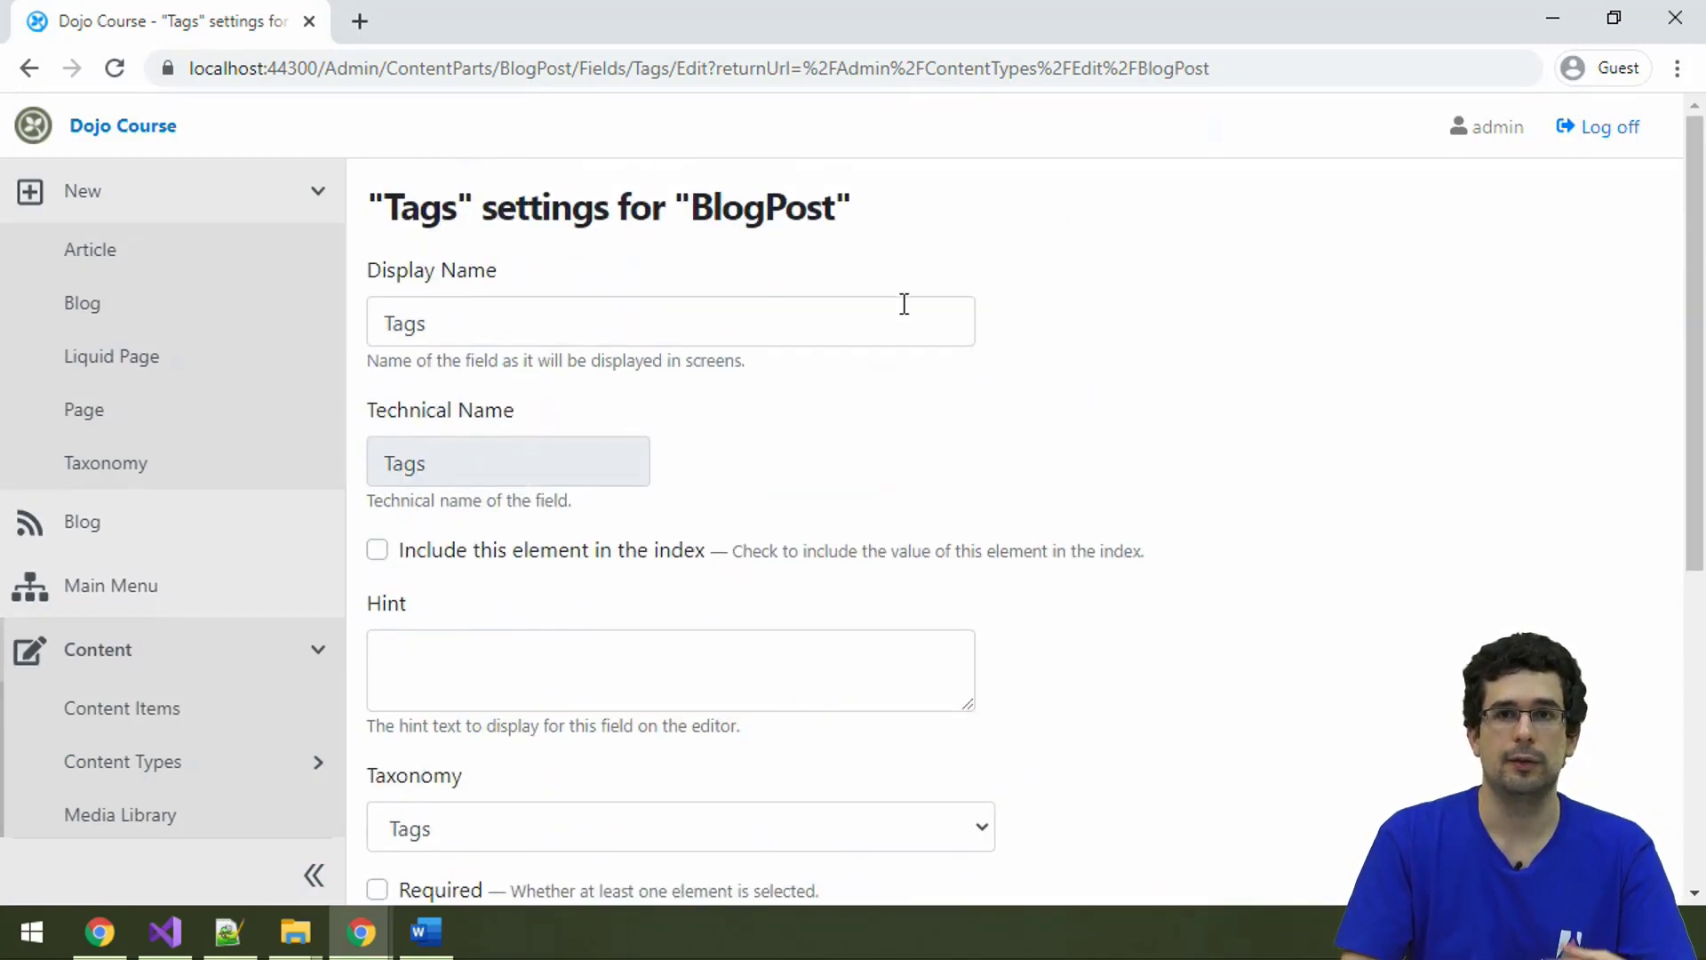
pyautogui.scroll(-5, 904, 311)
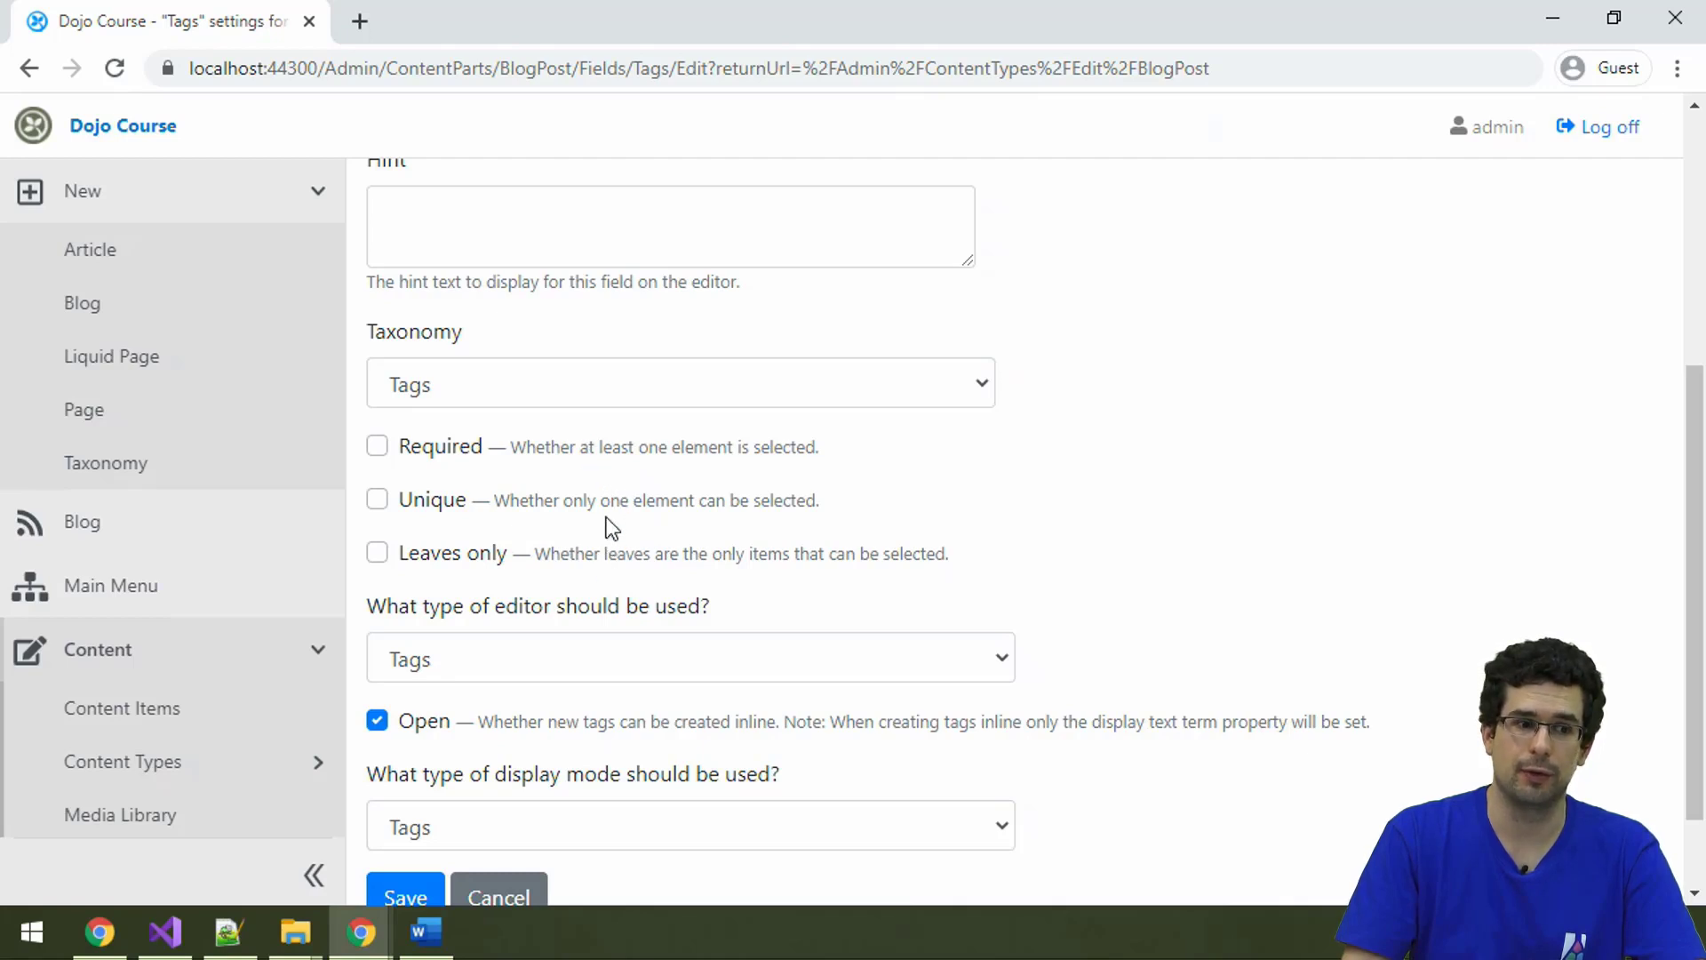
pyautogui.scroll(-1, 680, 515)
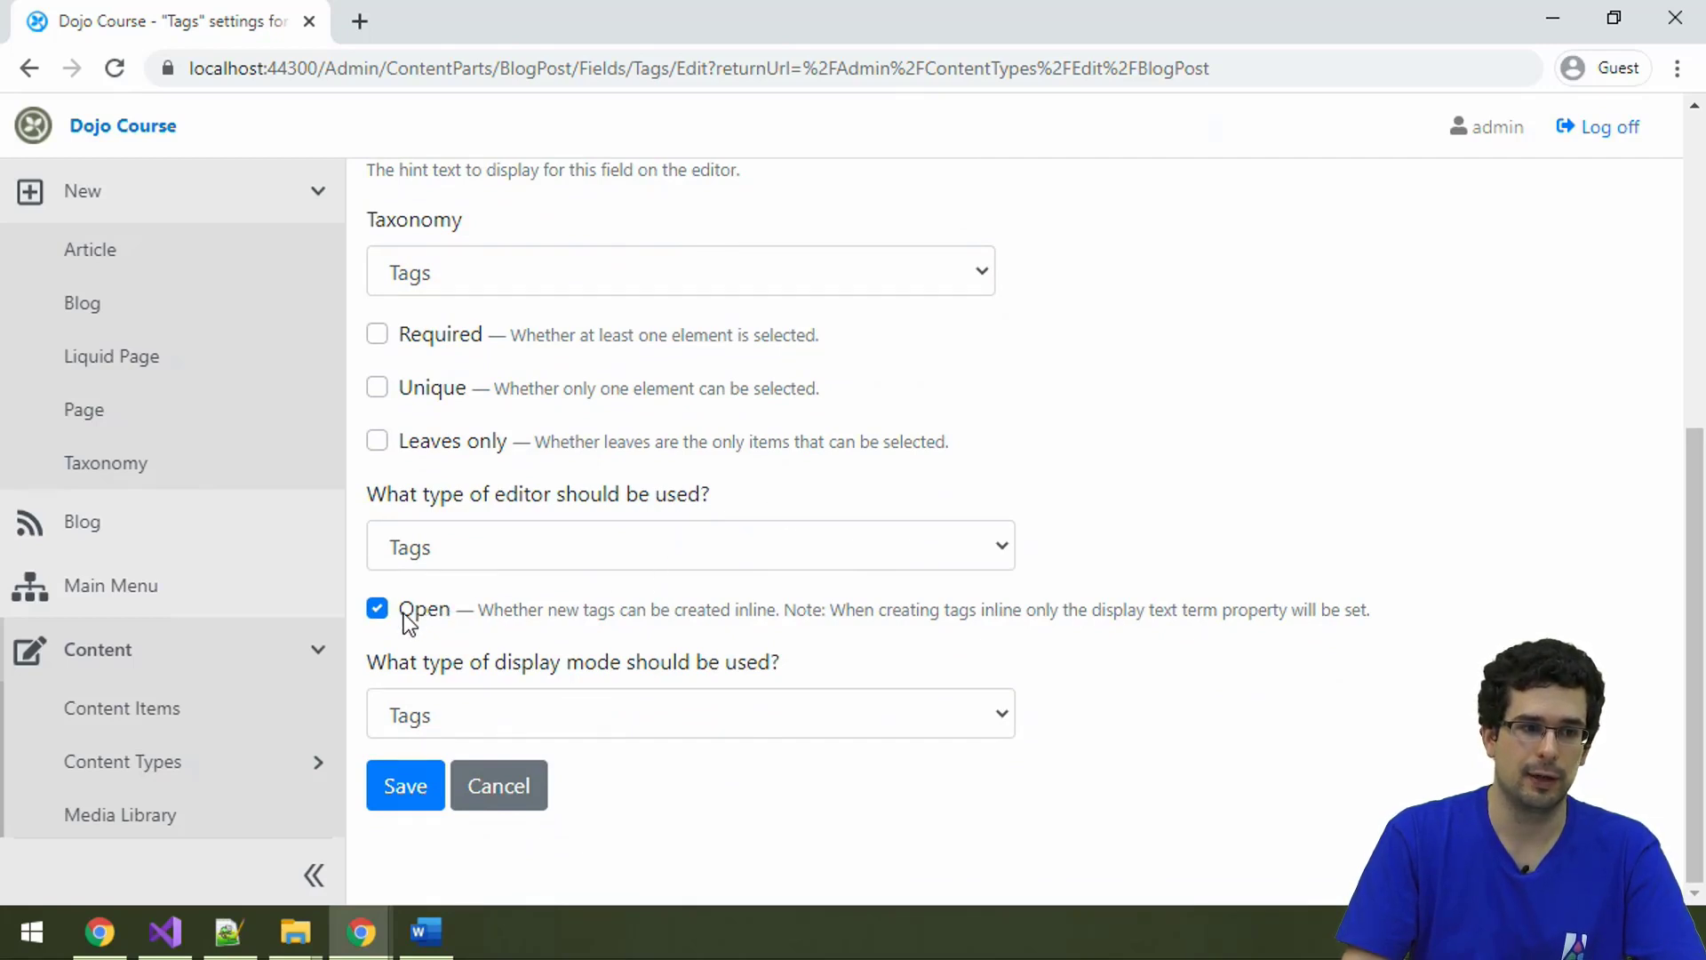
pyautogui.click(441, 620)
pyautogui.click(444, 620)
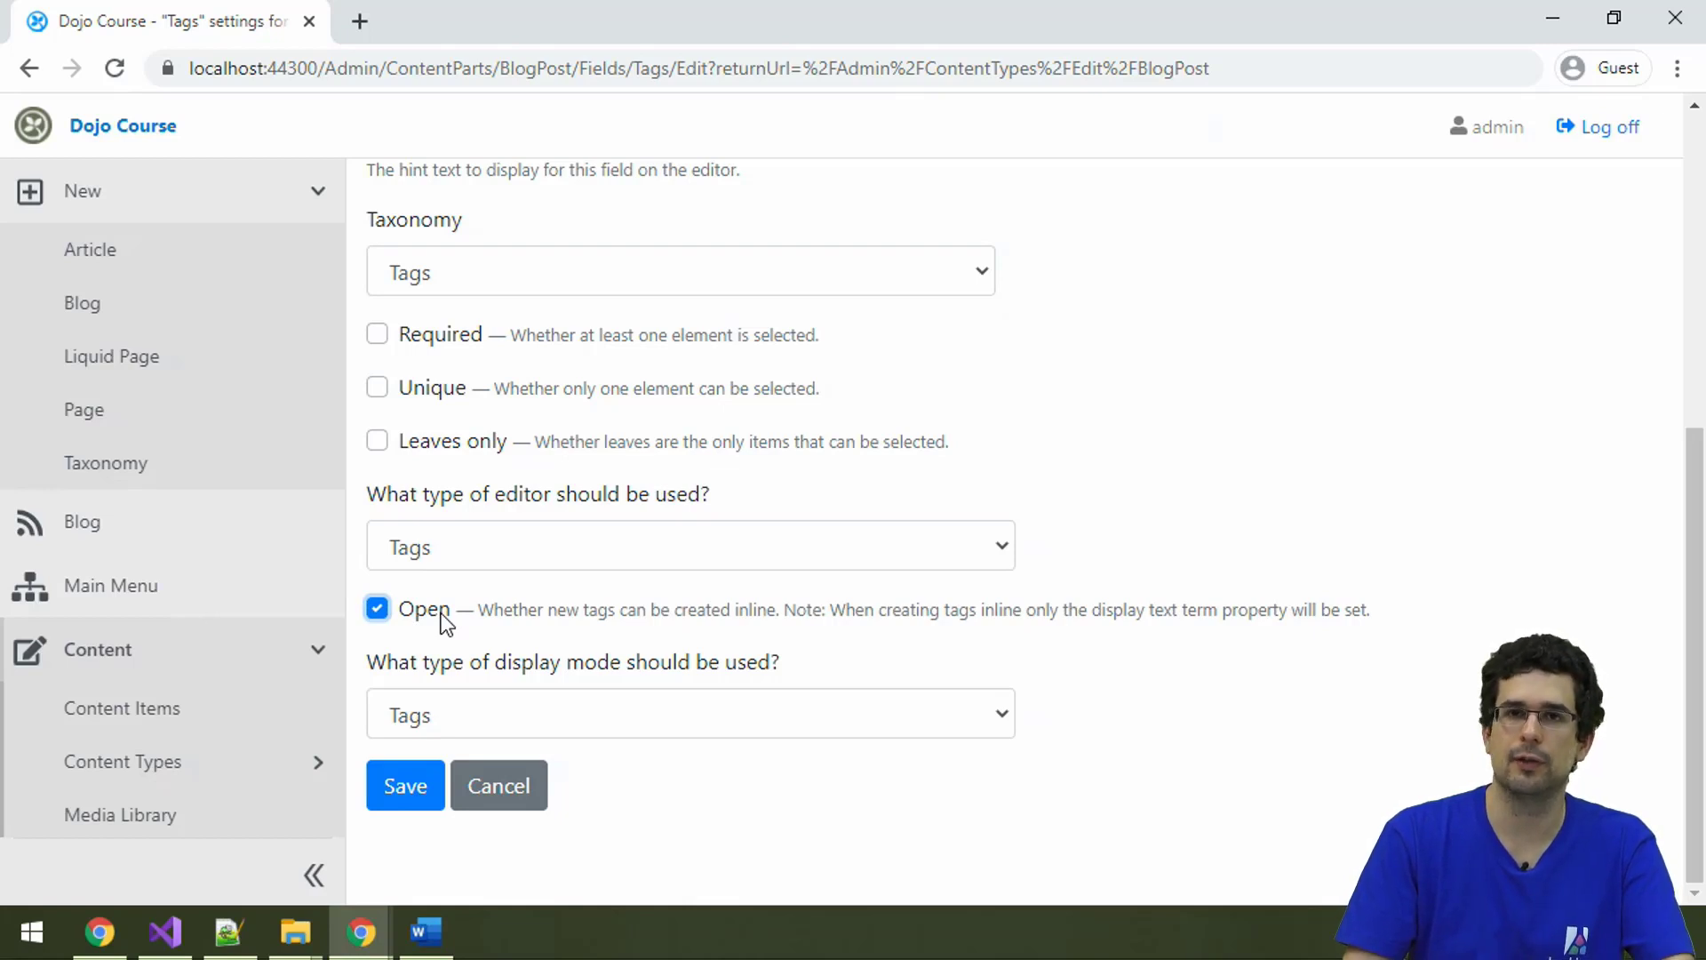
pyautogui.click(520, 800)
pyautogui.scroll(-10, 577, 629)
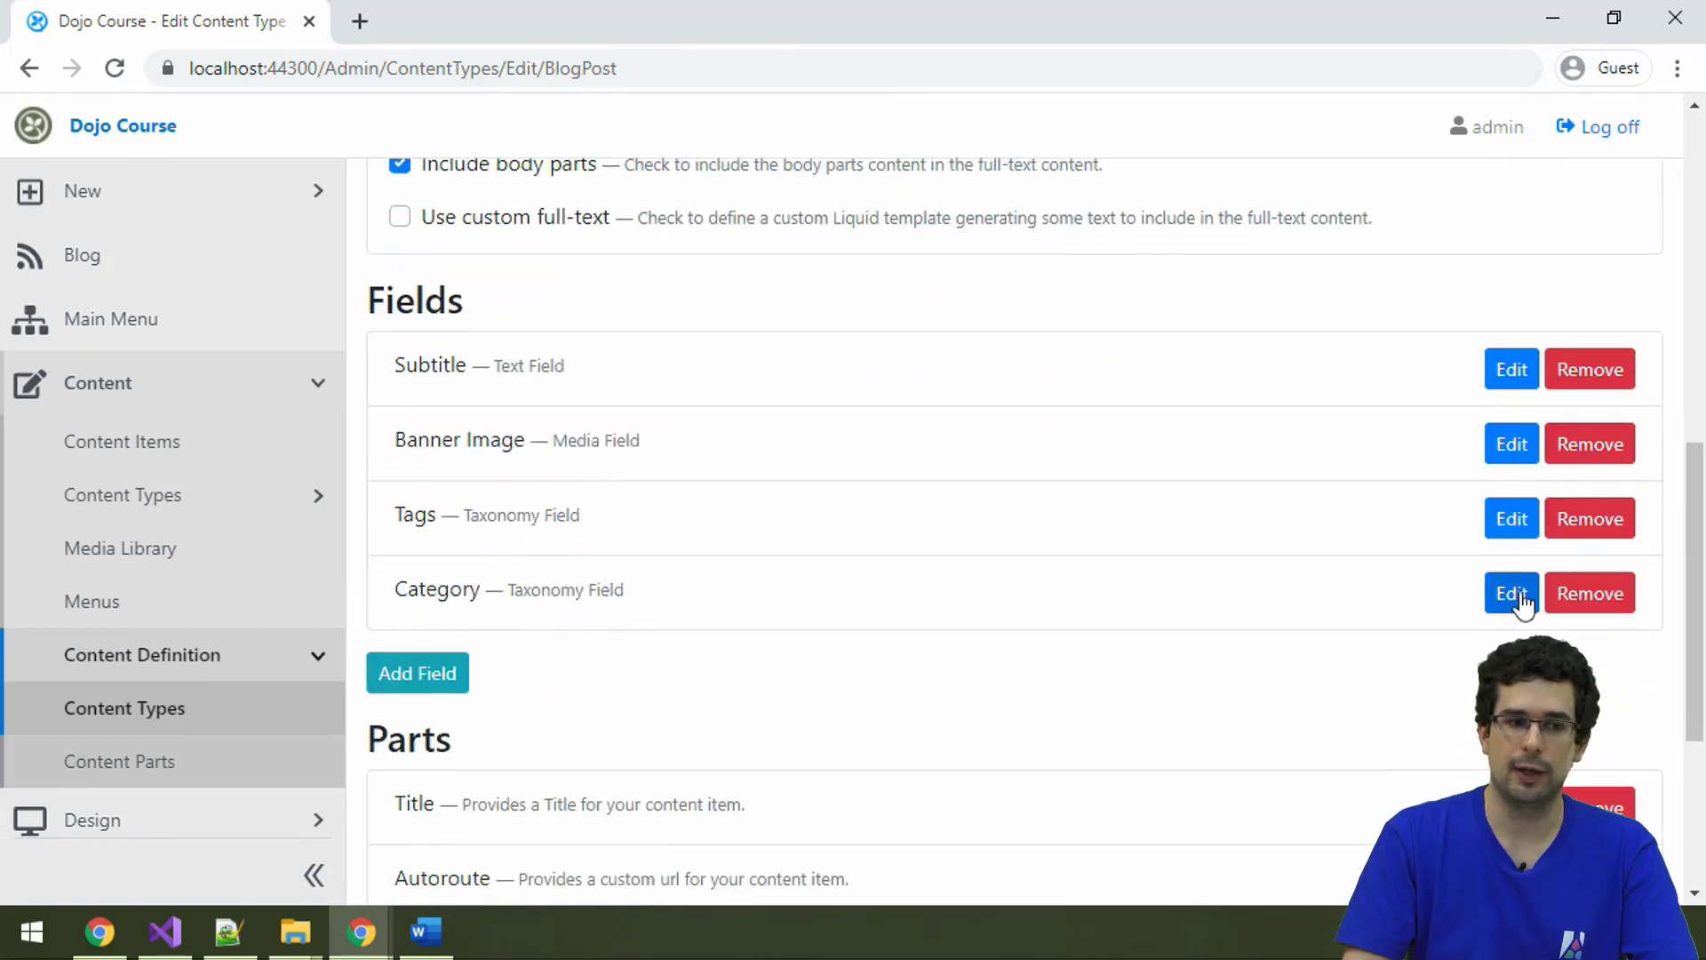
# Step: Review the Category field settings (Categories taxonomy, Unique, Leaves only) and open Content Items in a new tab
pyautogui.click(1512, 593)
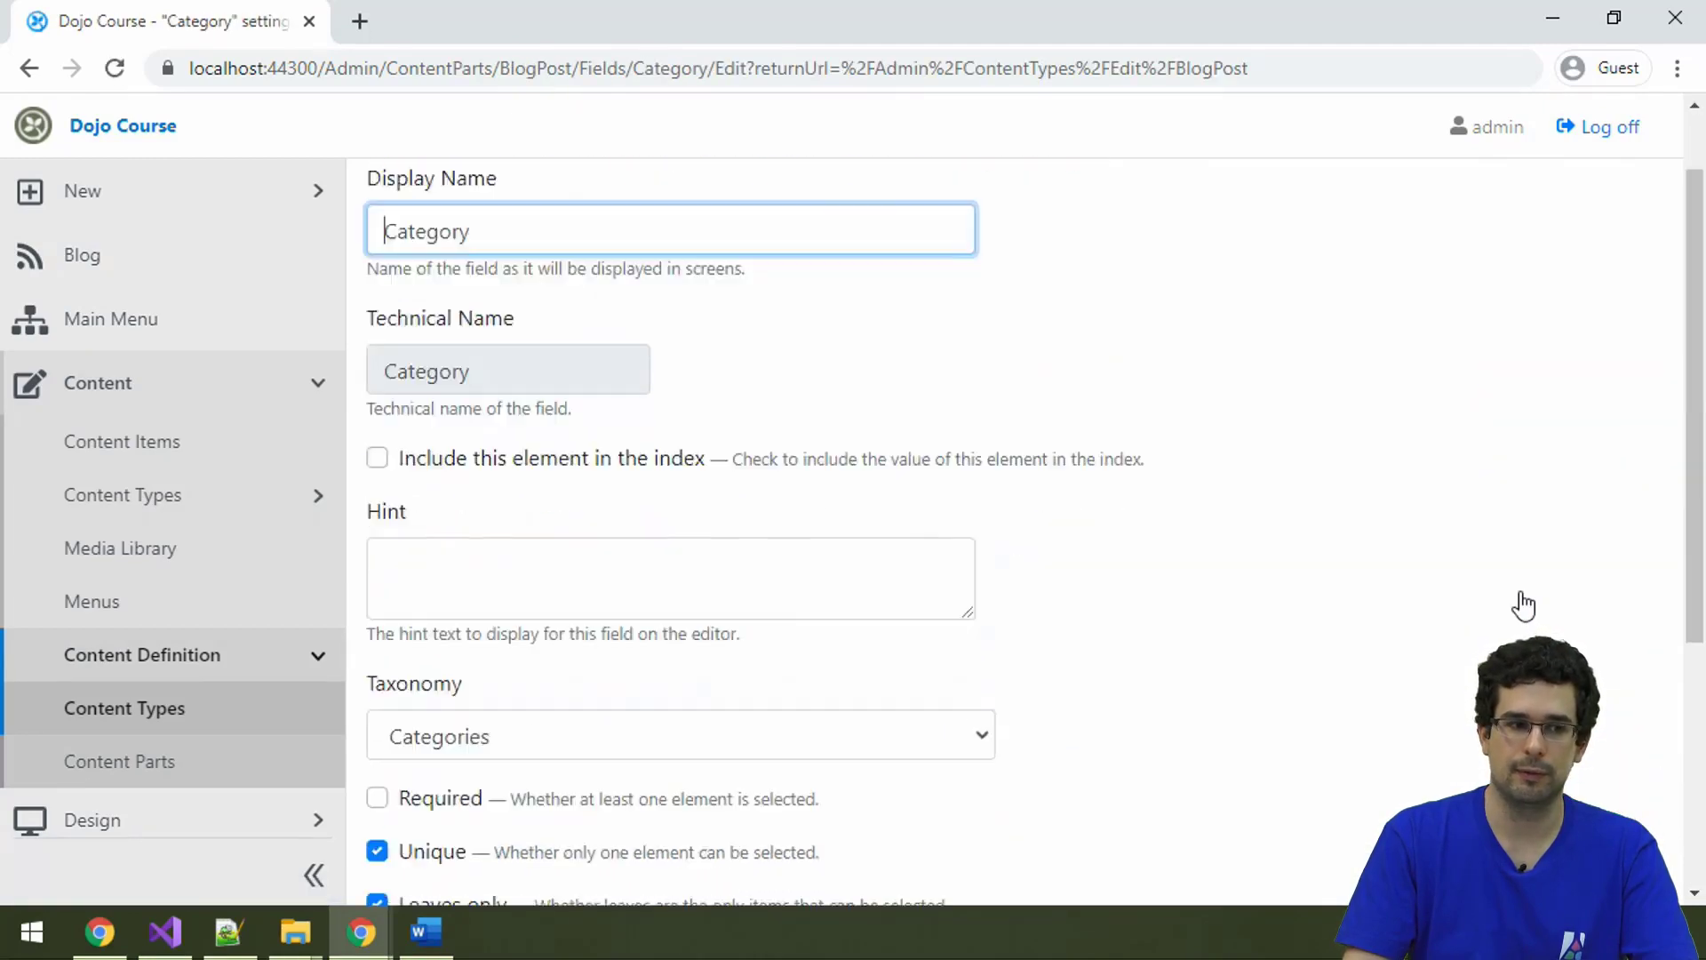
pyautogui.scroll(-5, 1522, 604)
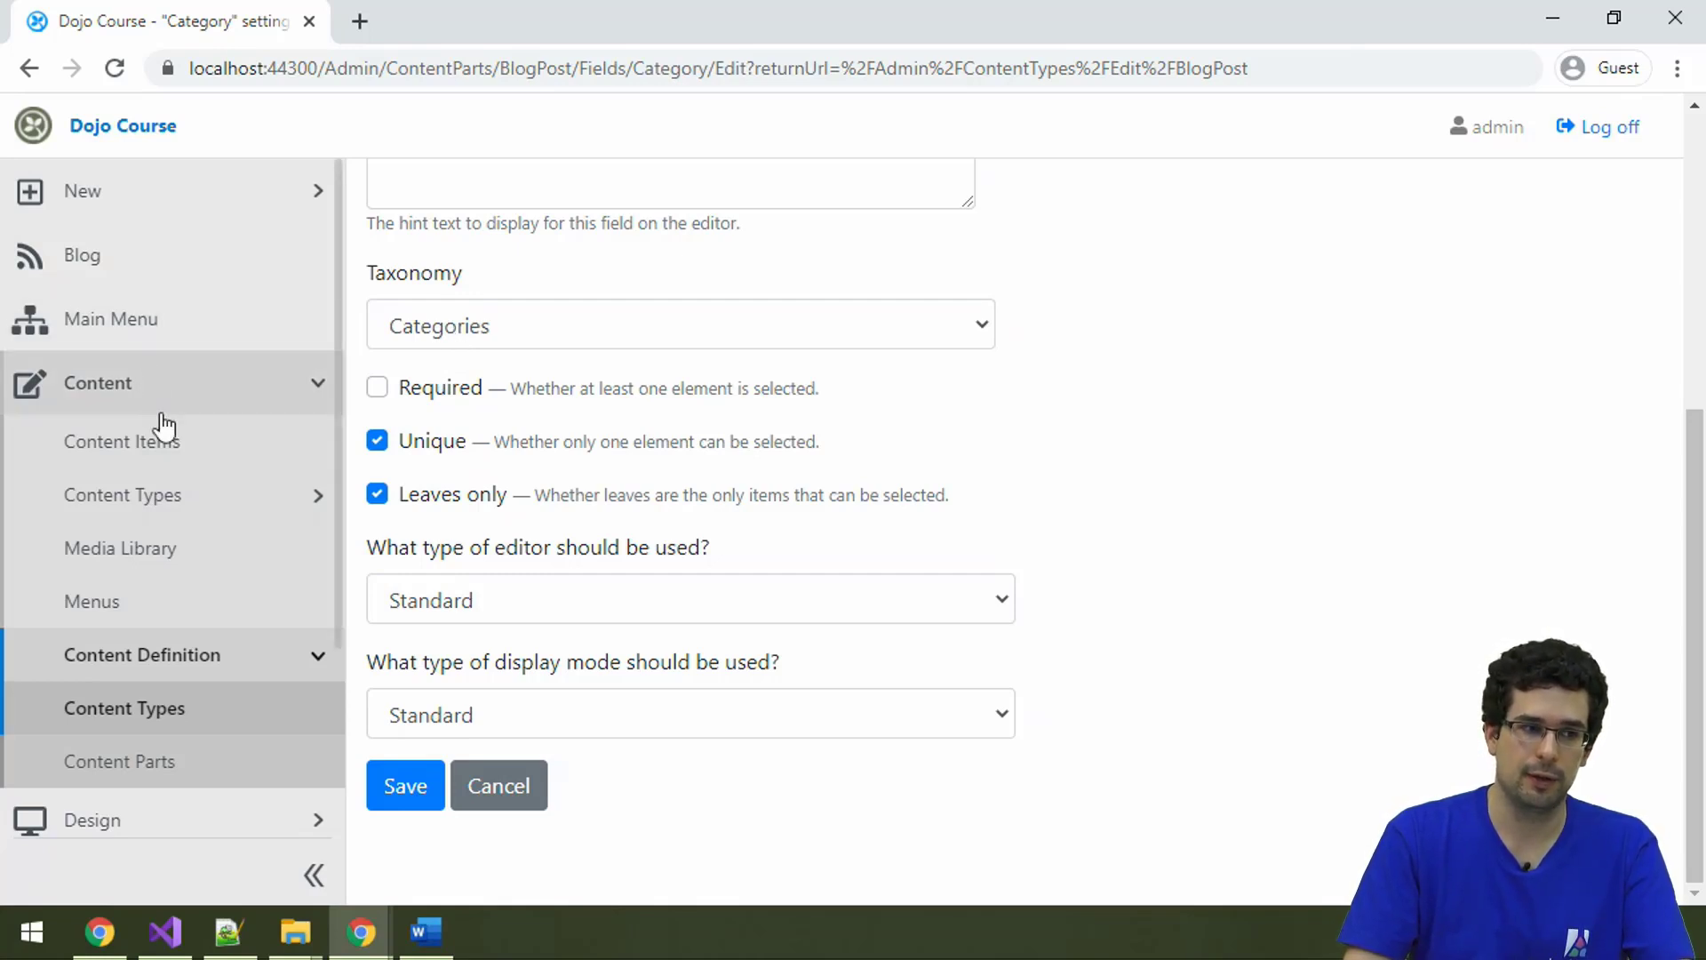
pyautogui.middleClick(177, 449)
# Step: Open the Categories taxonomy, which holds only Travel, and start adding a new category term
pyautogui.click(479, 26)
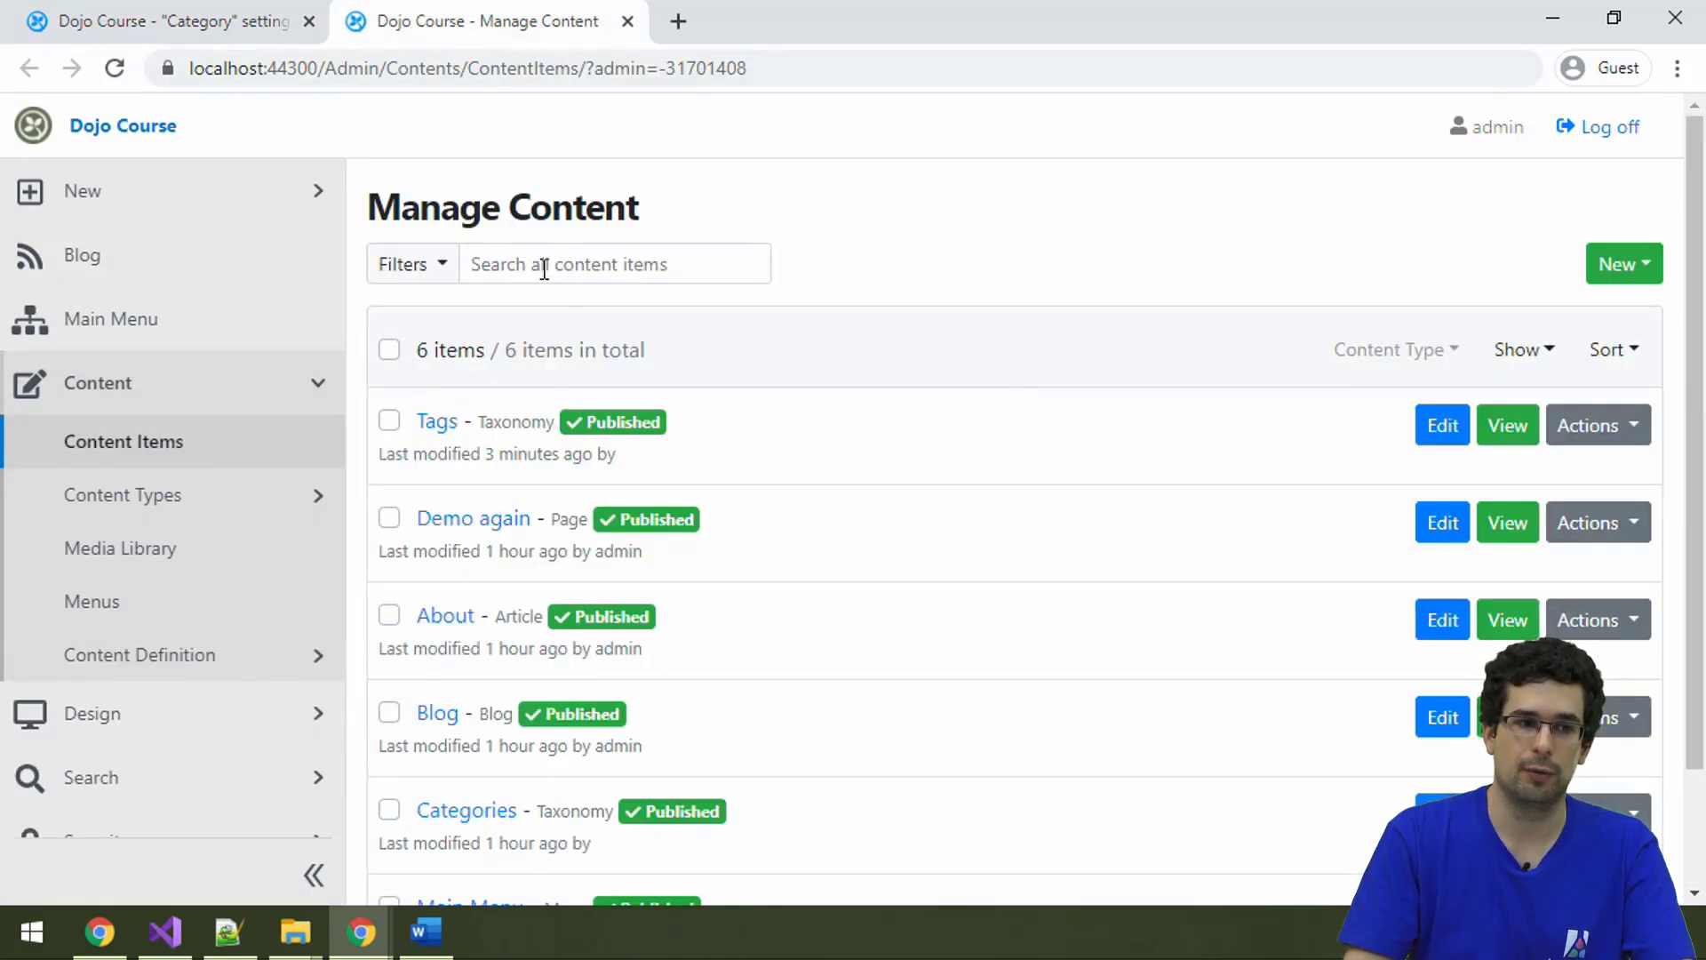
pyautogui.scroll(-3, 600, 266)
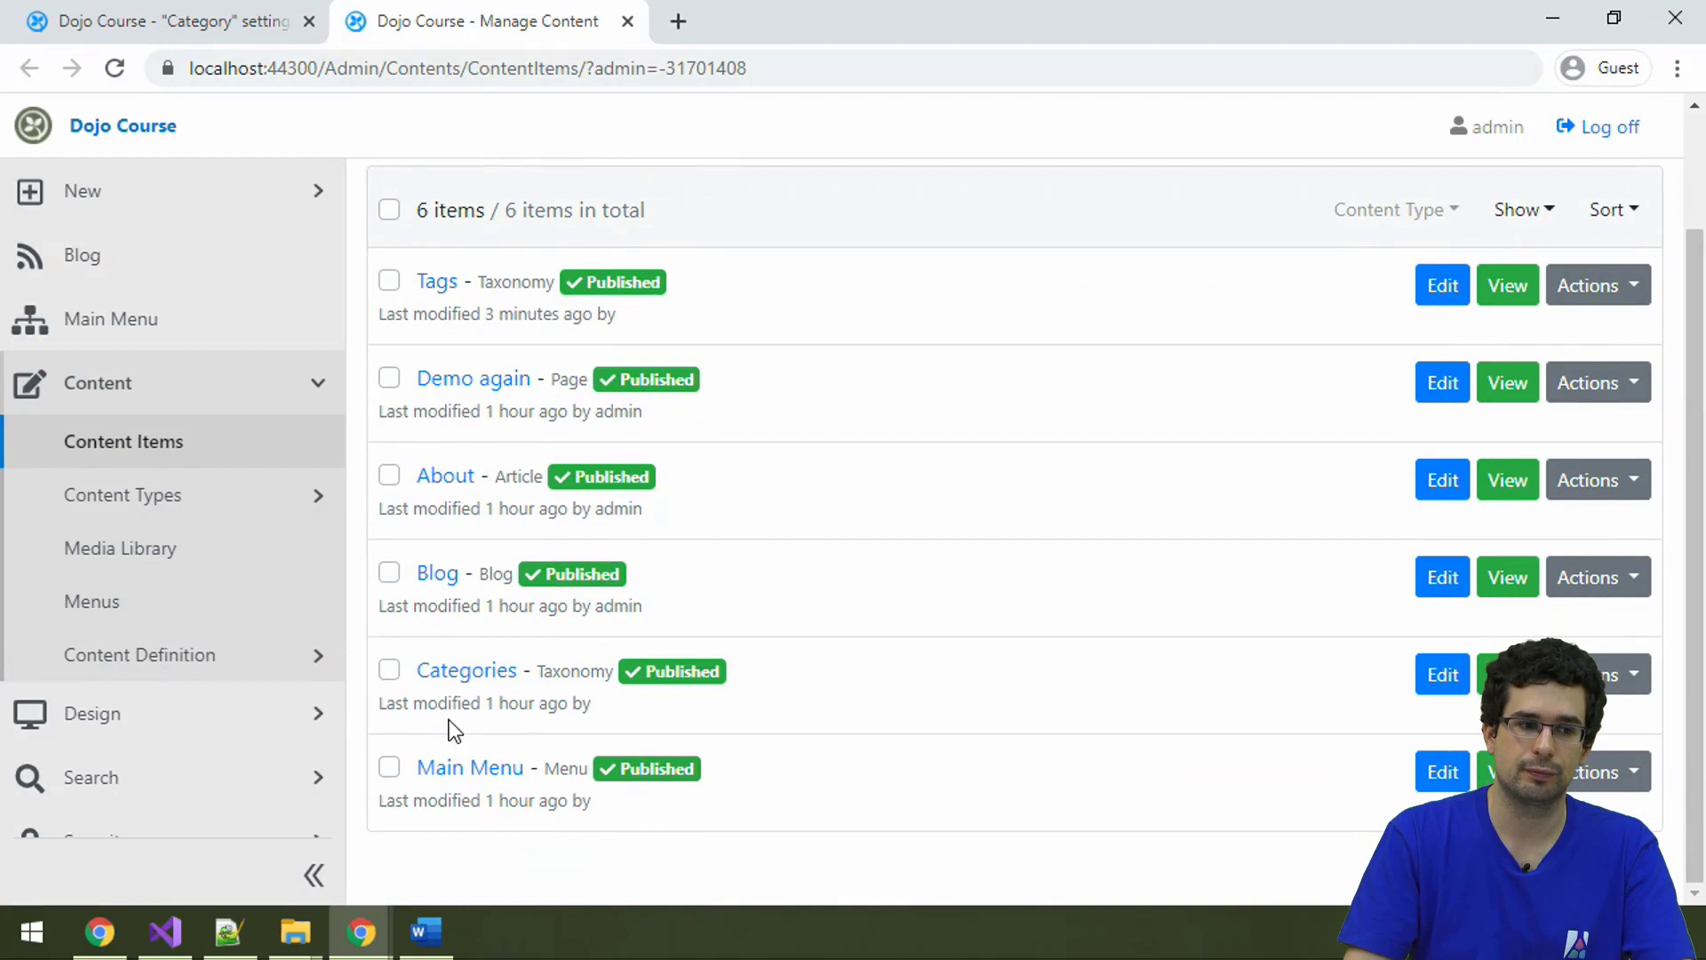
pyautogui.click(491, 672)
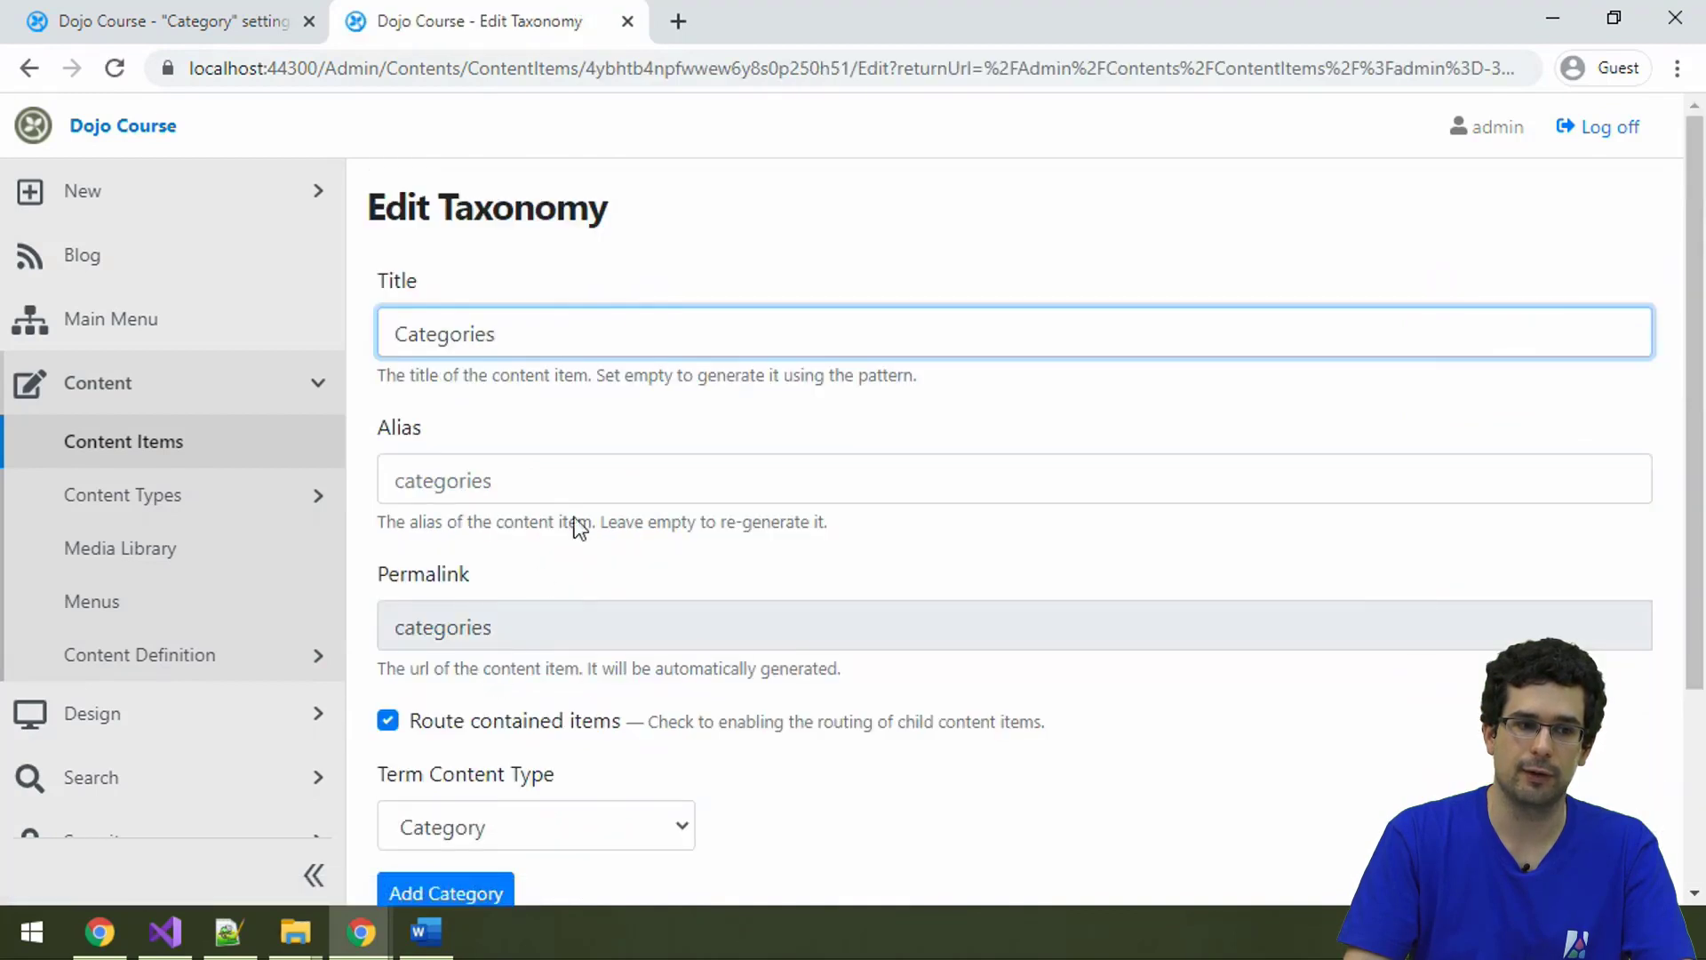
pyautogui.scroll(-3, 571, 525)
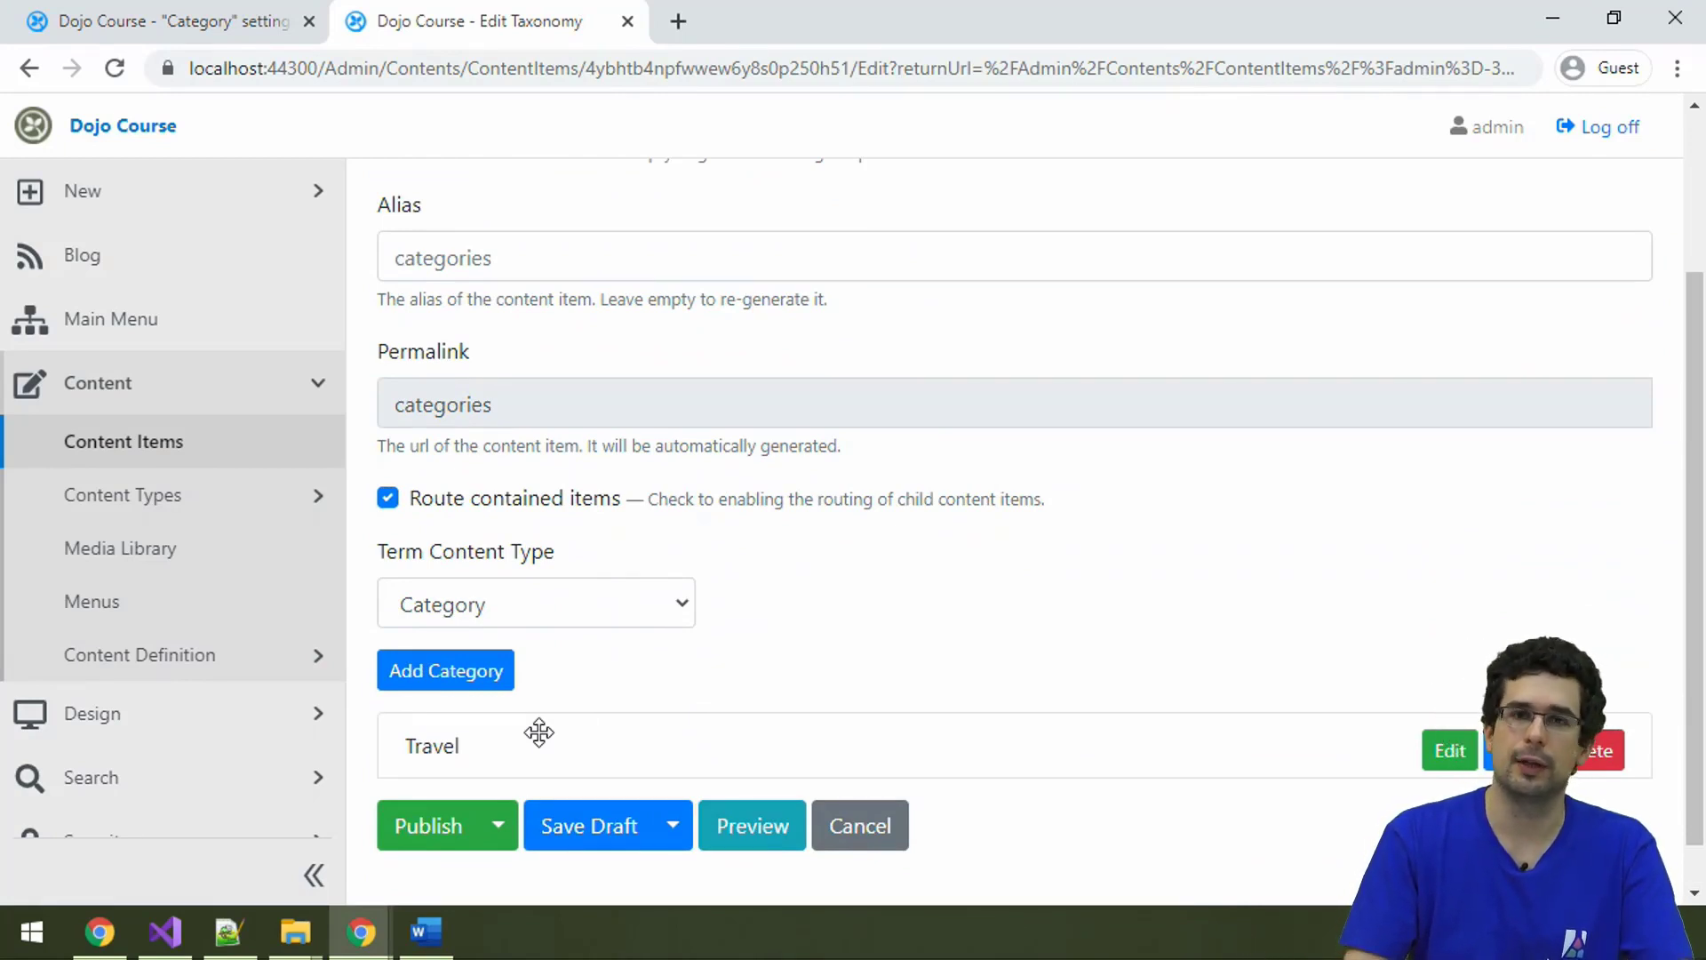
pyautogui.click(430, 681)
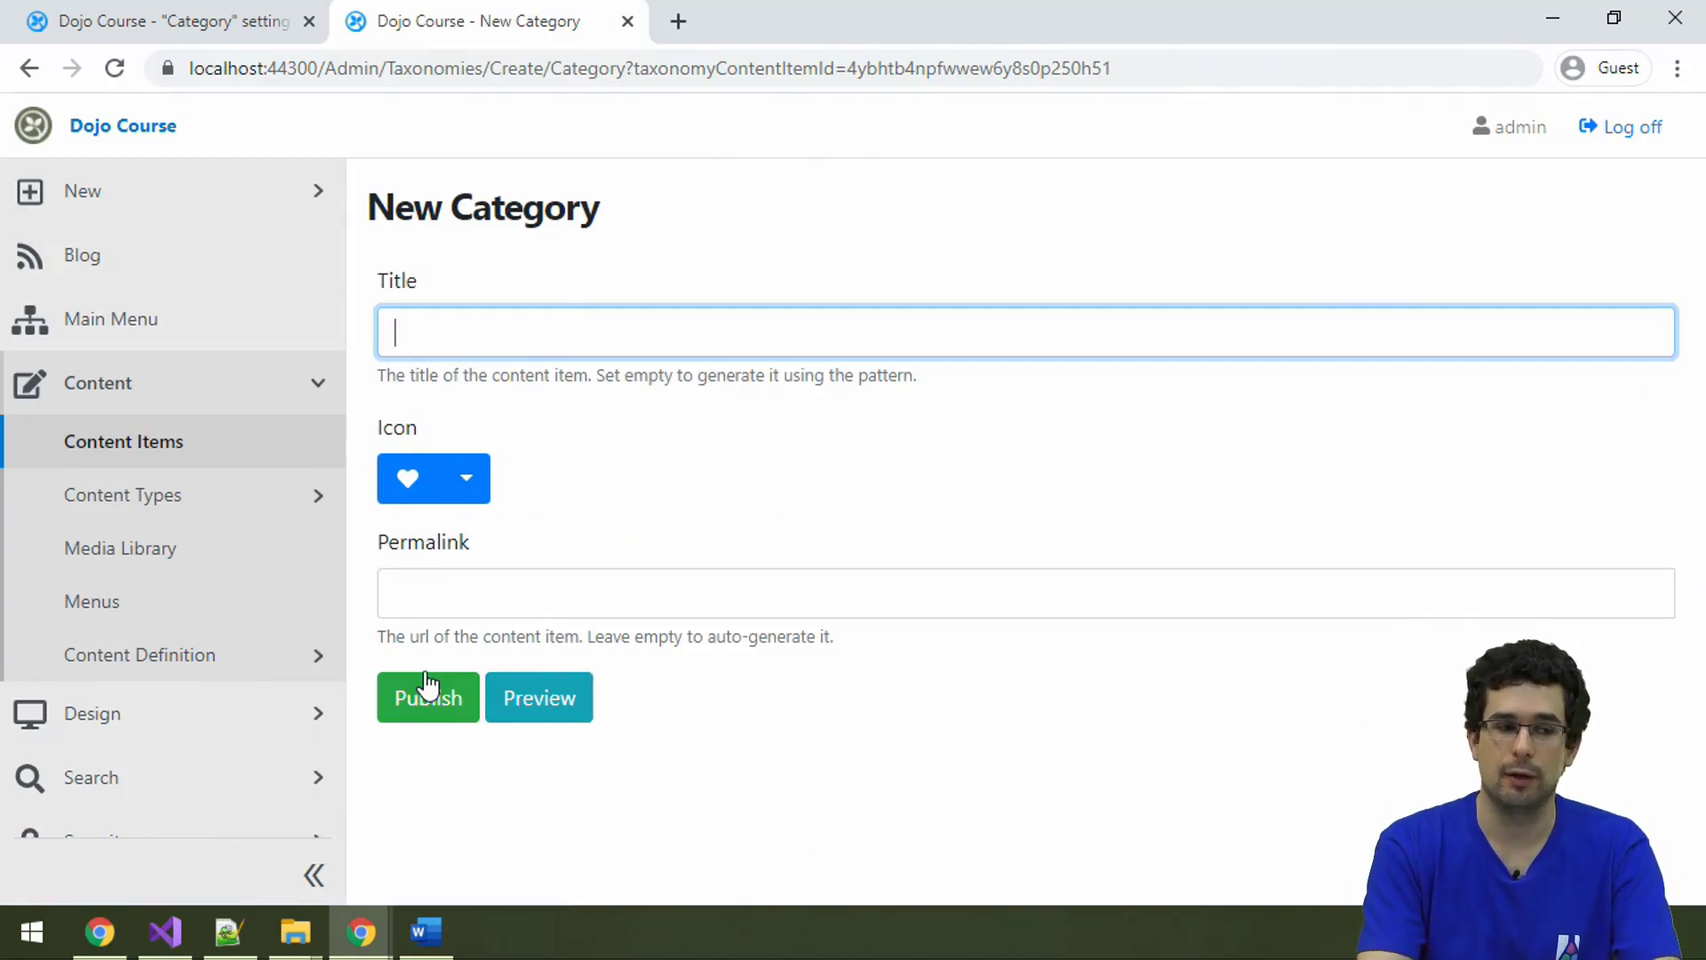
# Step: Create and publish a 'Sports' category with the football icon
pyautogui.write('Sports')
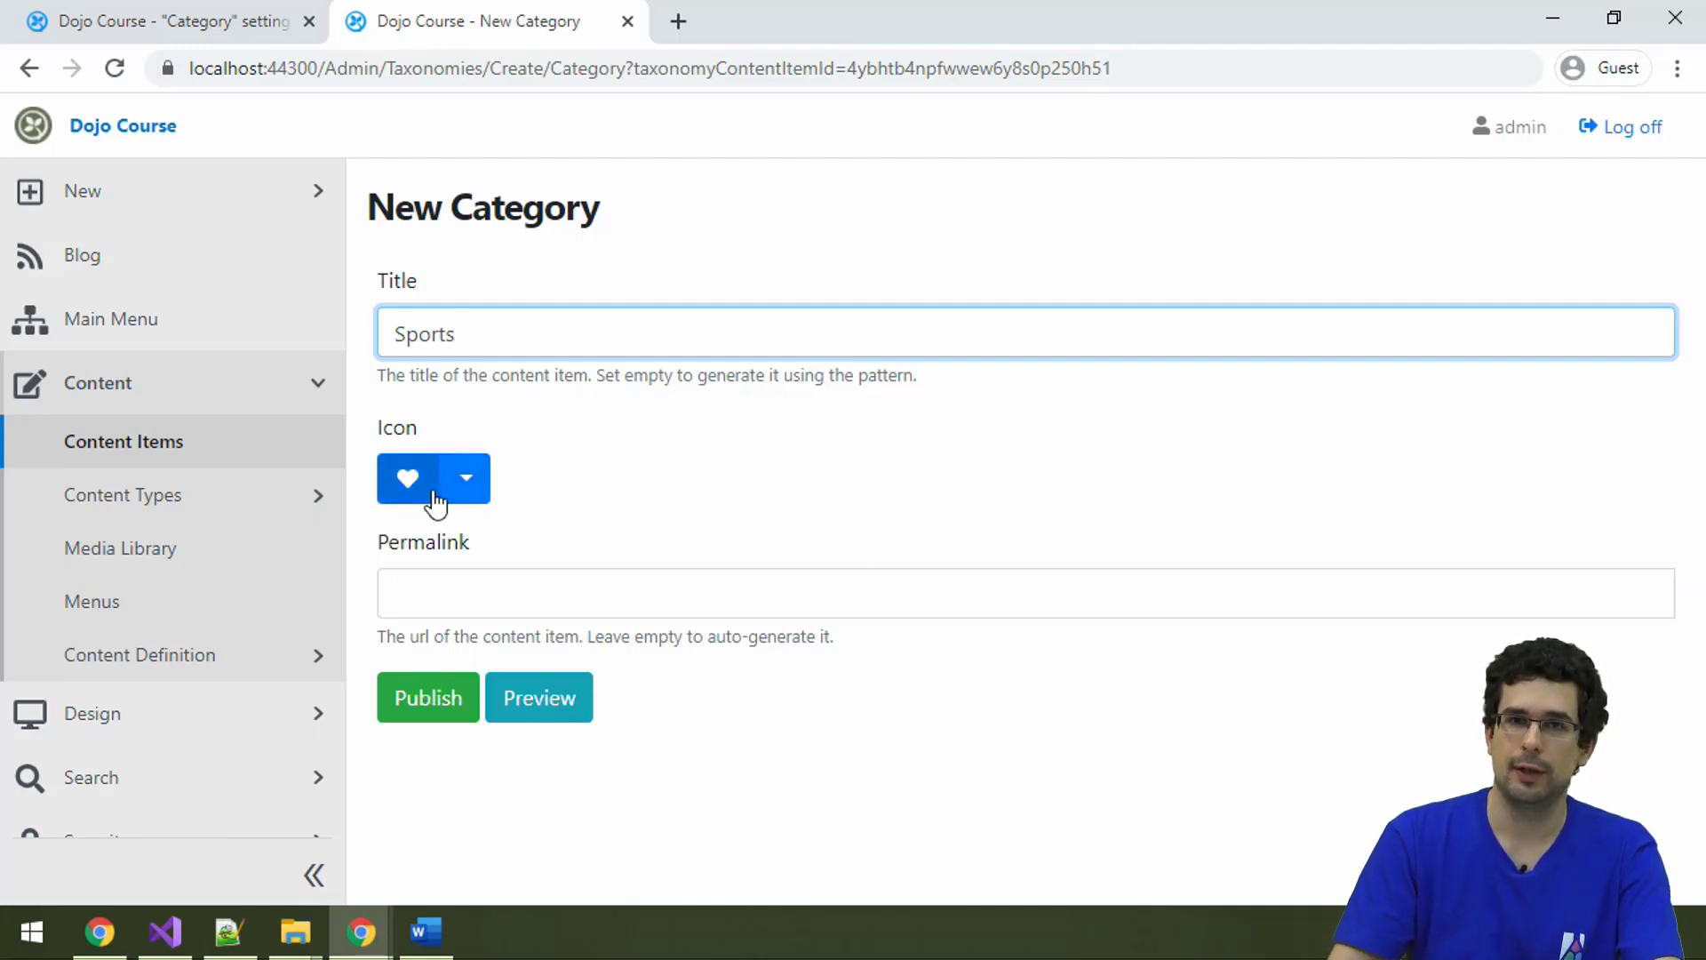
pyautogui.click(474, 496)
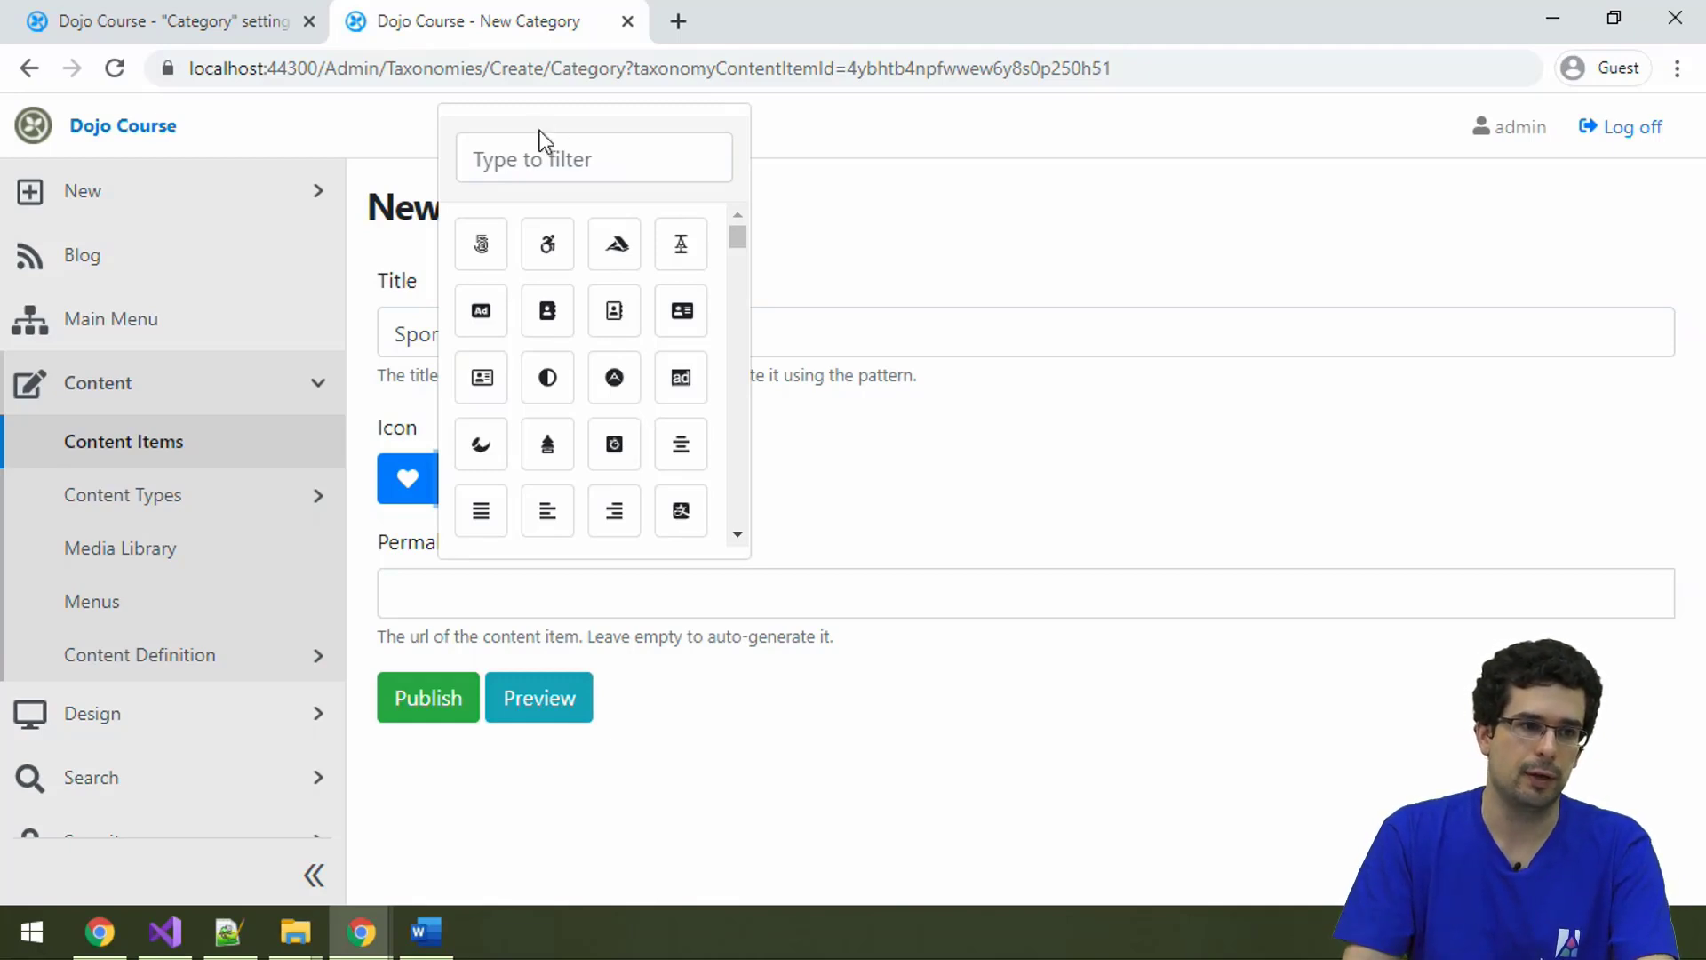
pyautogui.click(560, 141)
pyautogui.write('sports')
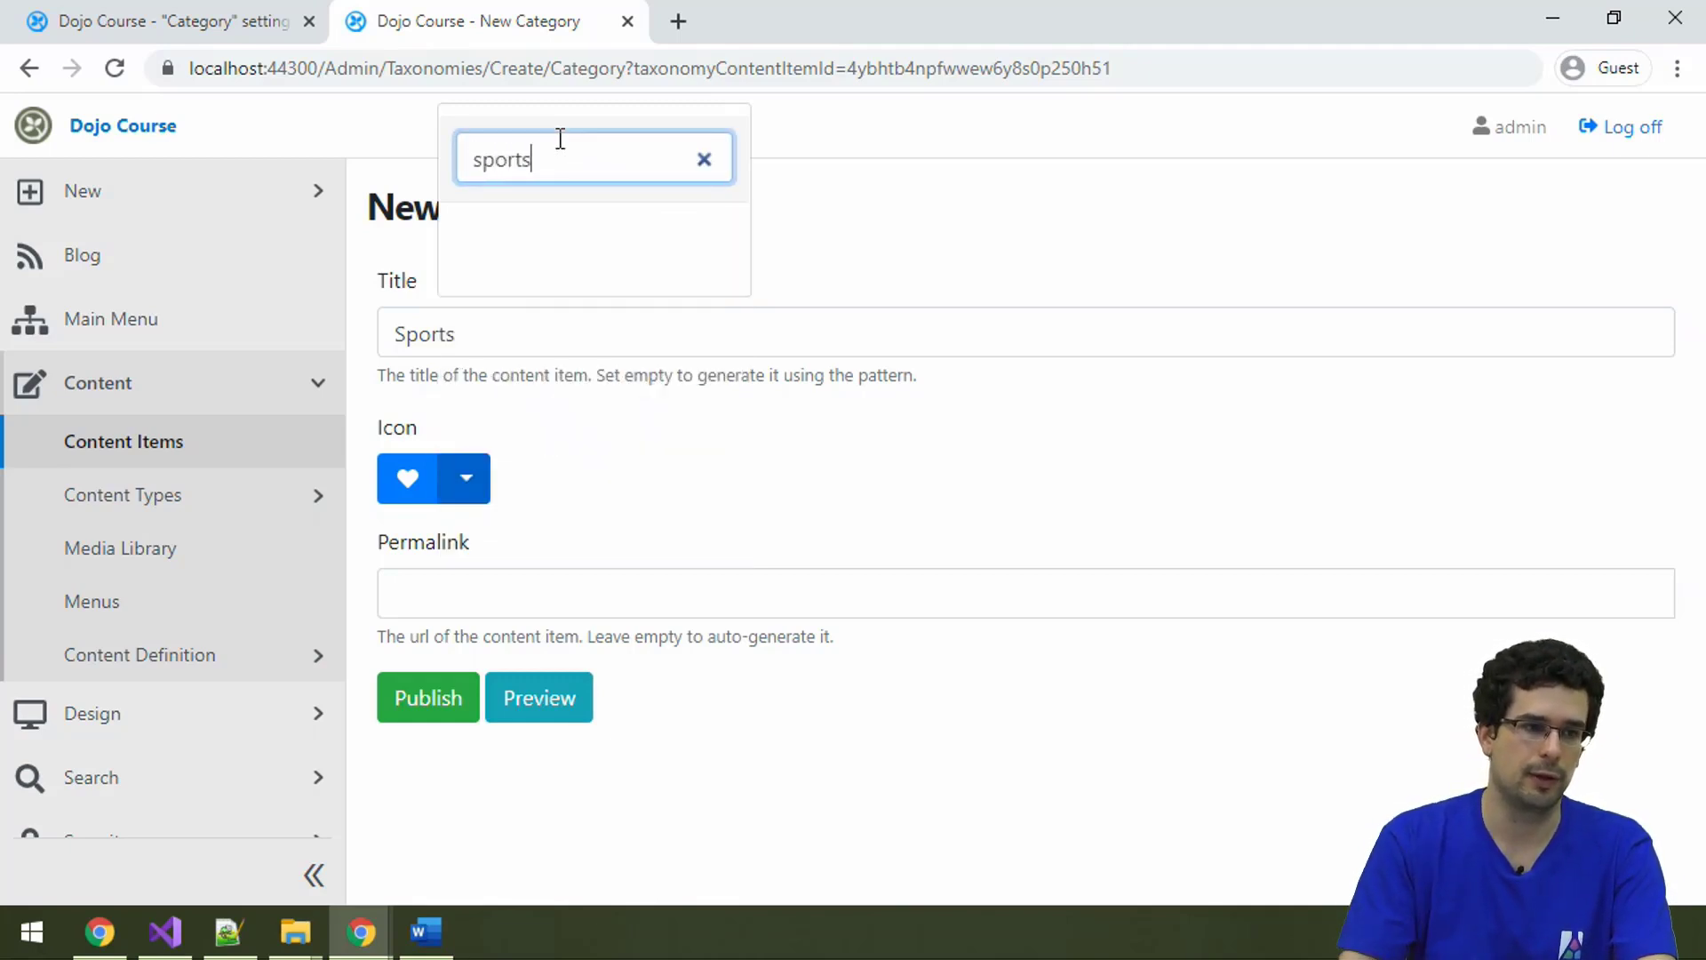
pyautogui.press('BackSpace')
pyautogui.press('BackSpace')
pyautogui.press('BackSpace')
pyautogui.press('BackSpace')
pyautogui.press('BackSpace')
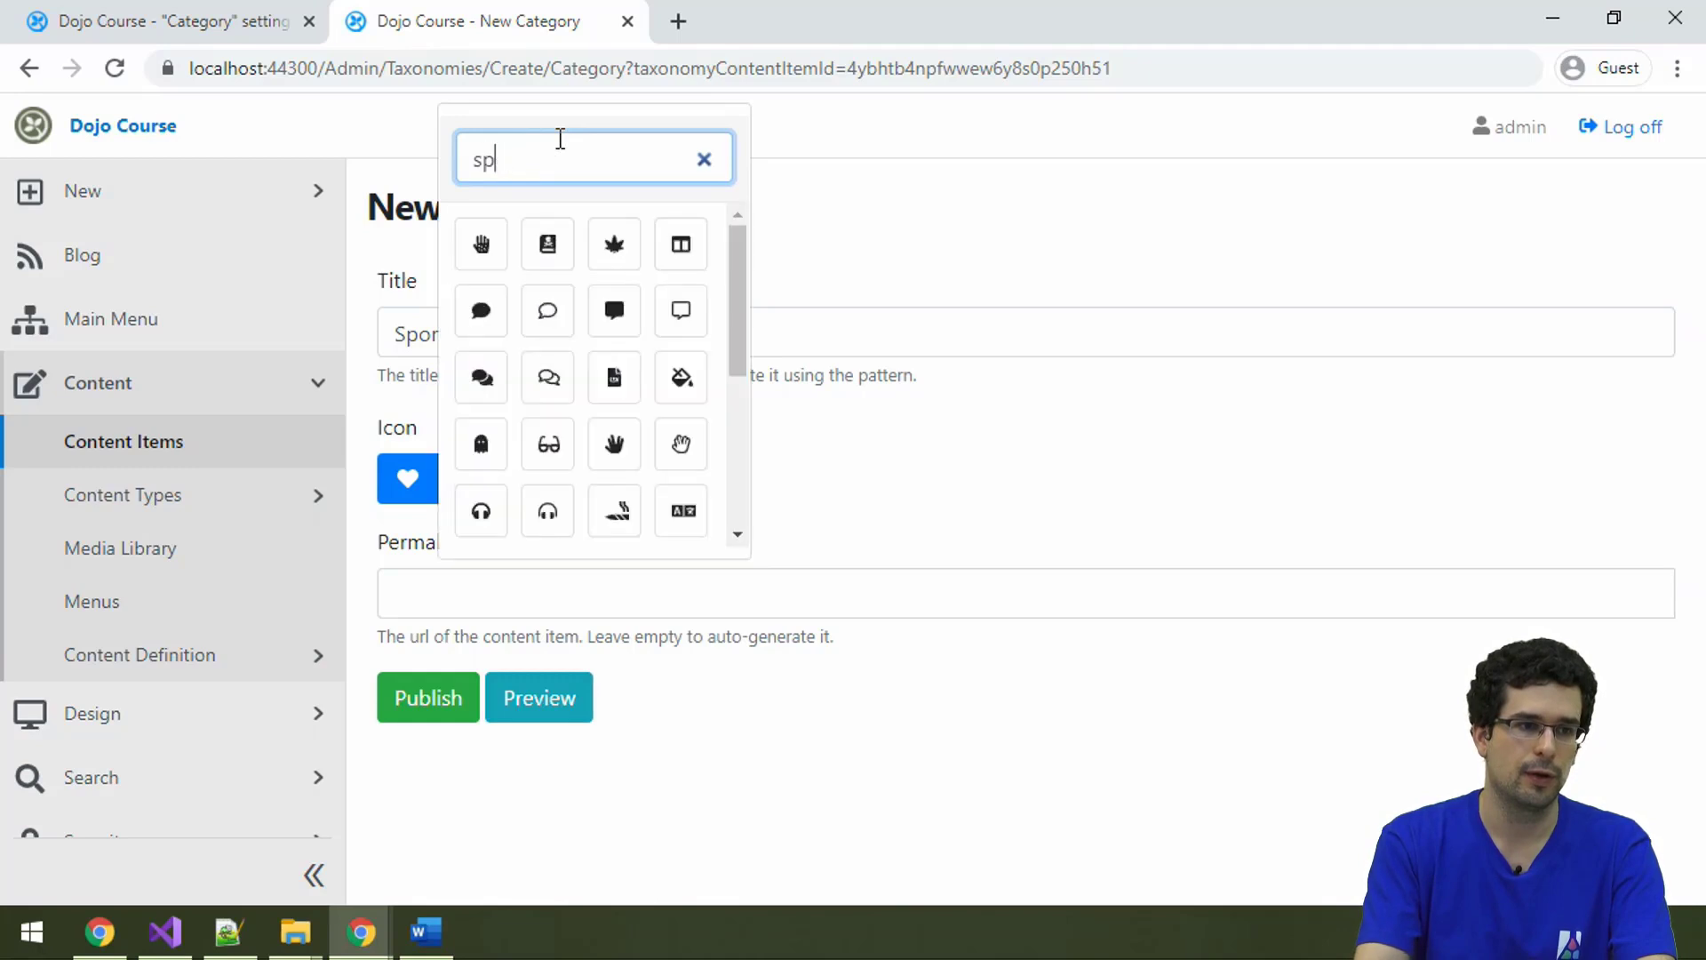
pyautogui.write('foot')
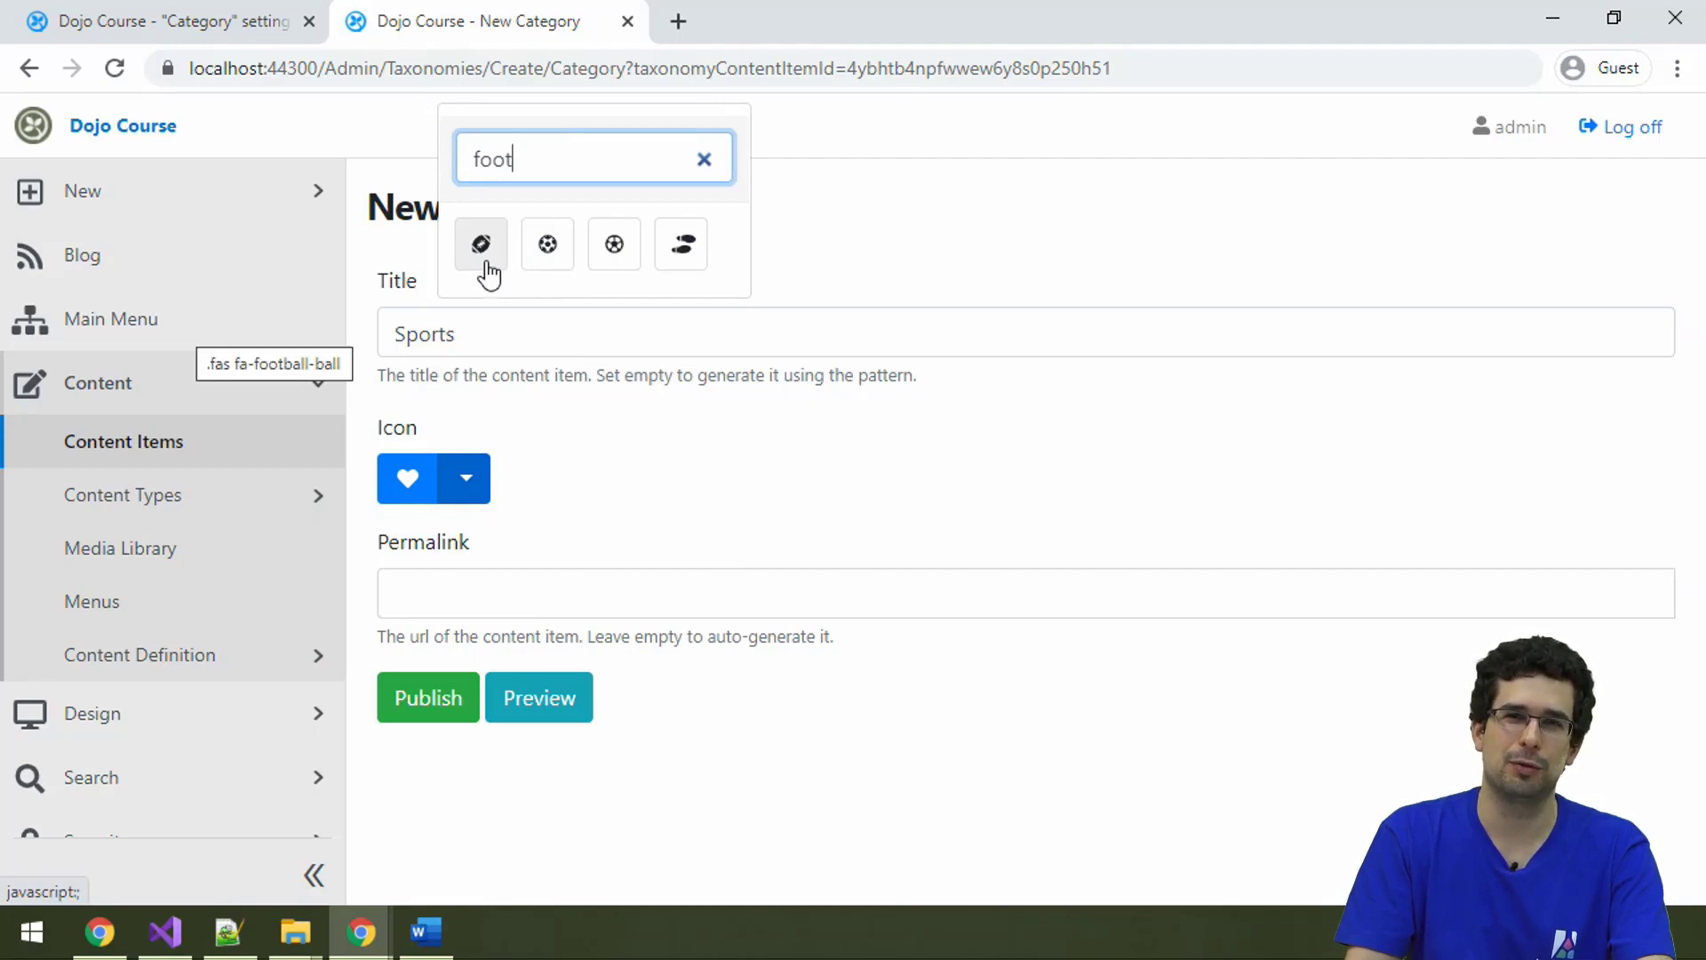
pyautogui.click(546, 249)
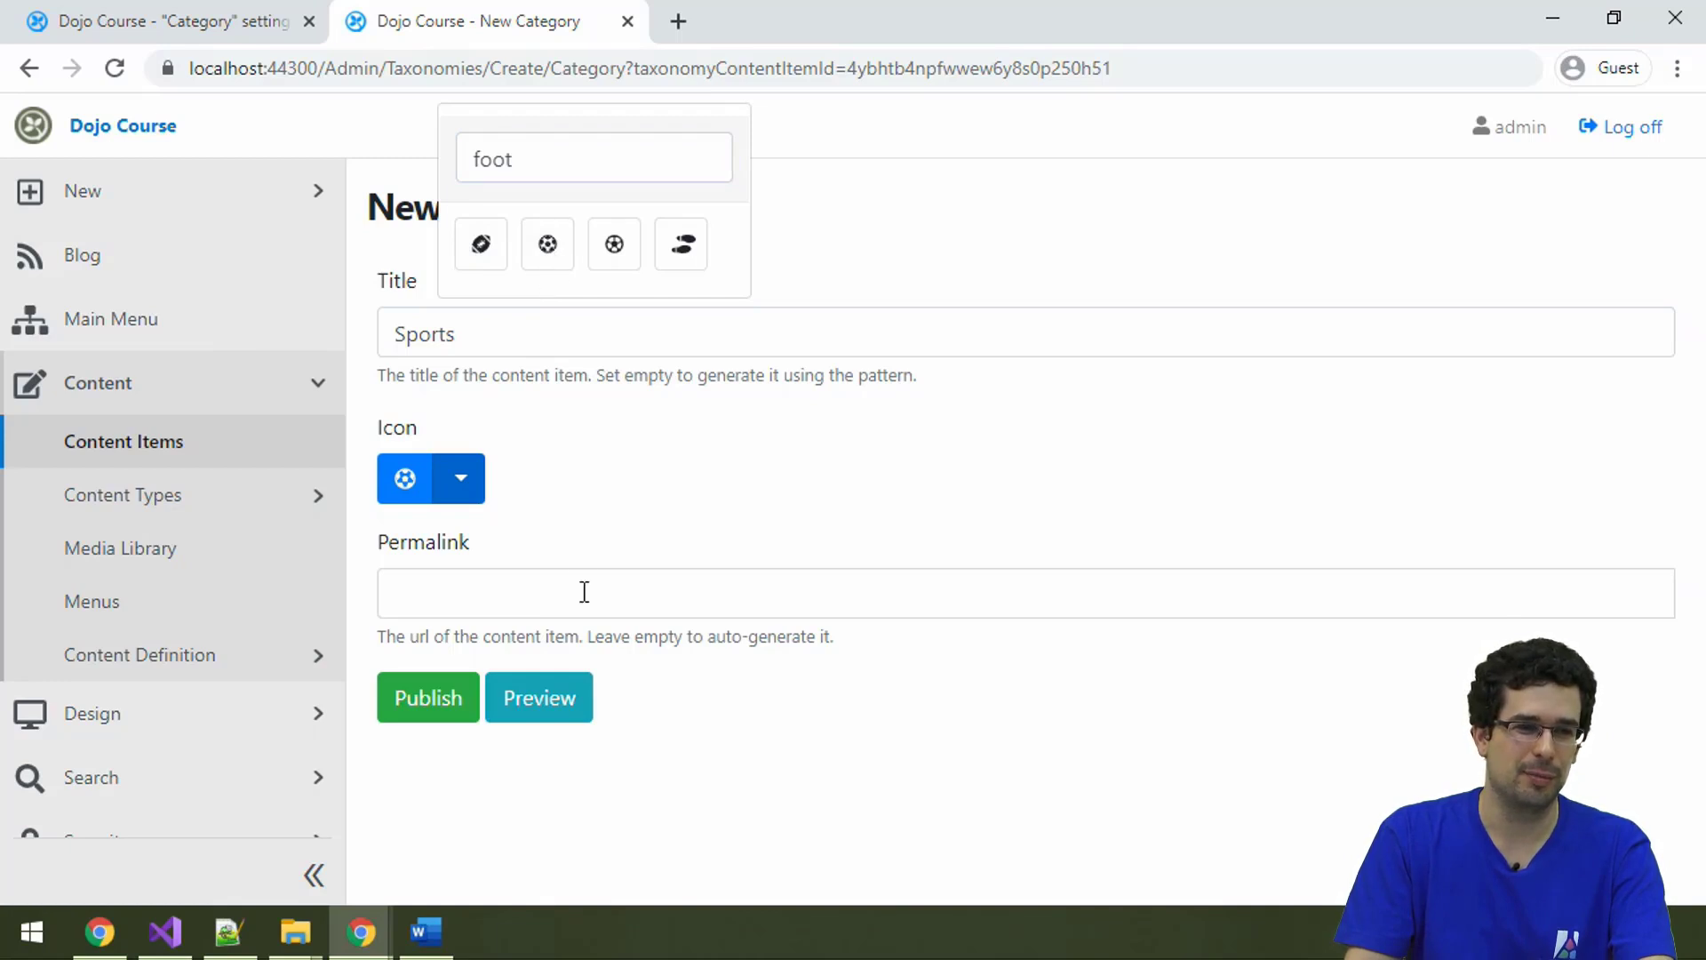
pyautogui.click(588, 402)
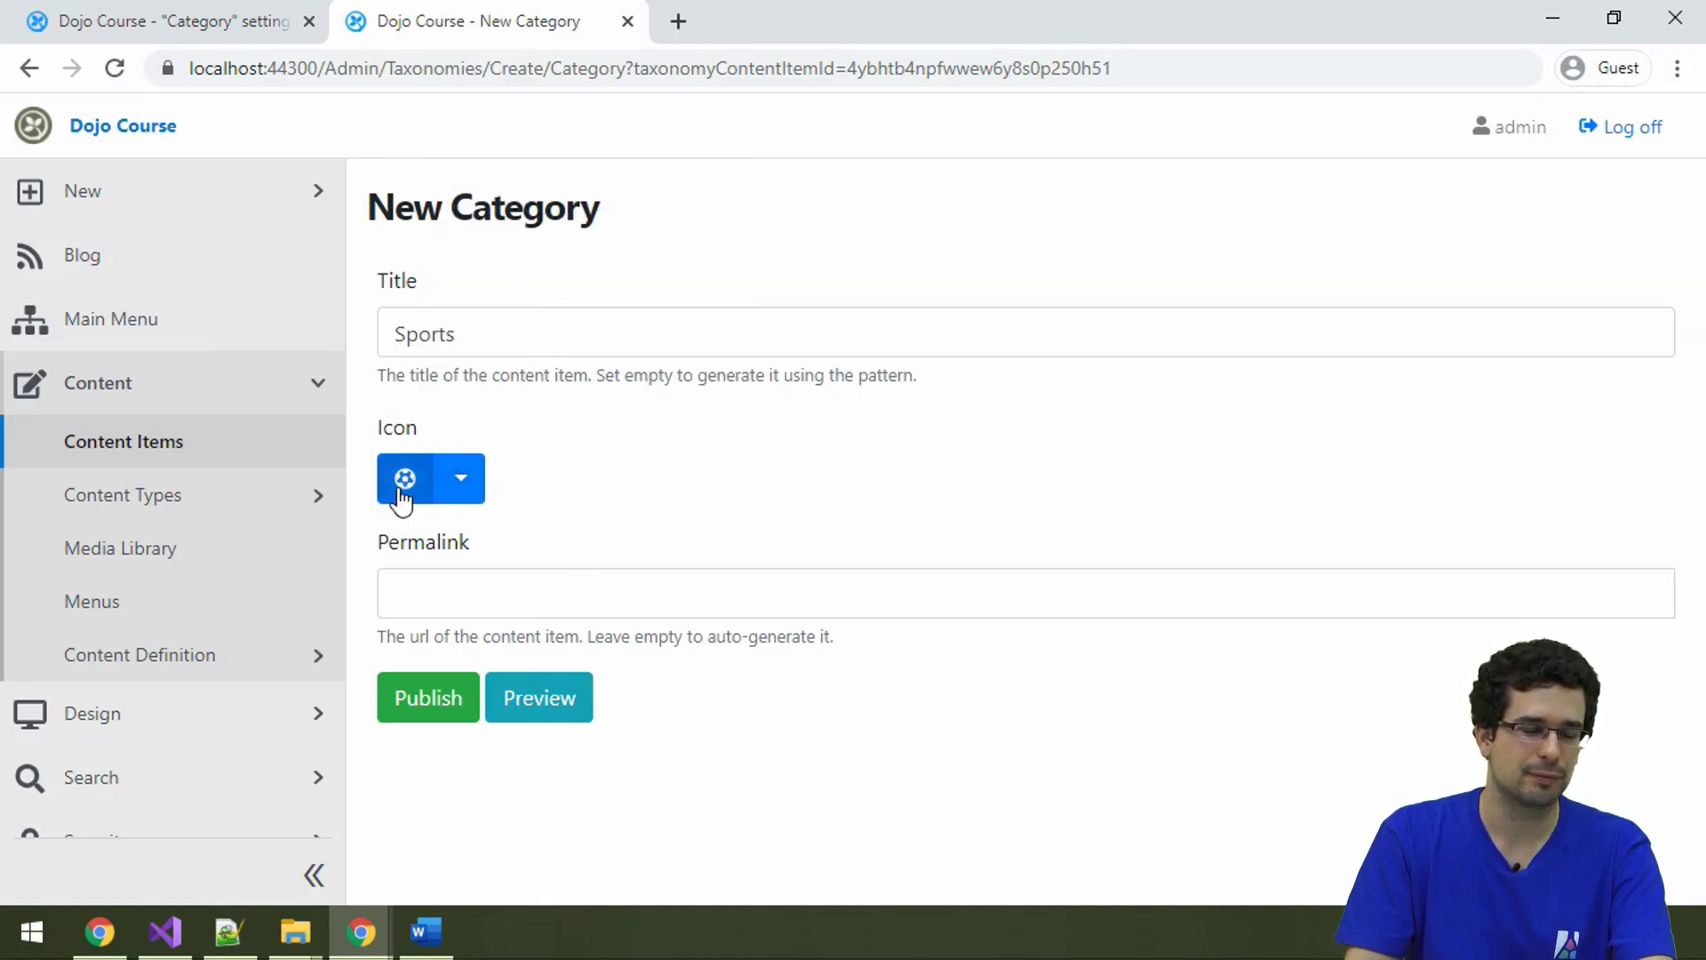
pyautogui.click(471, 573)
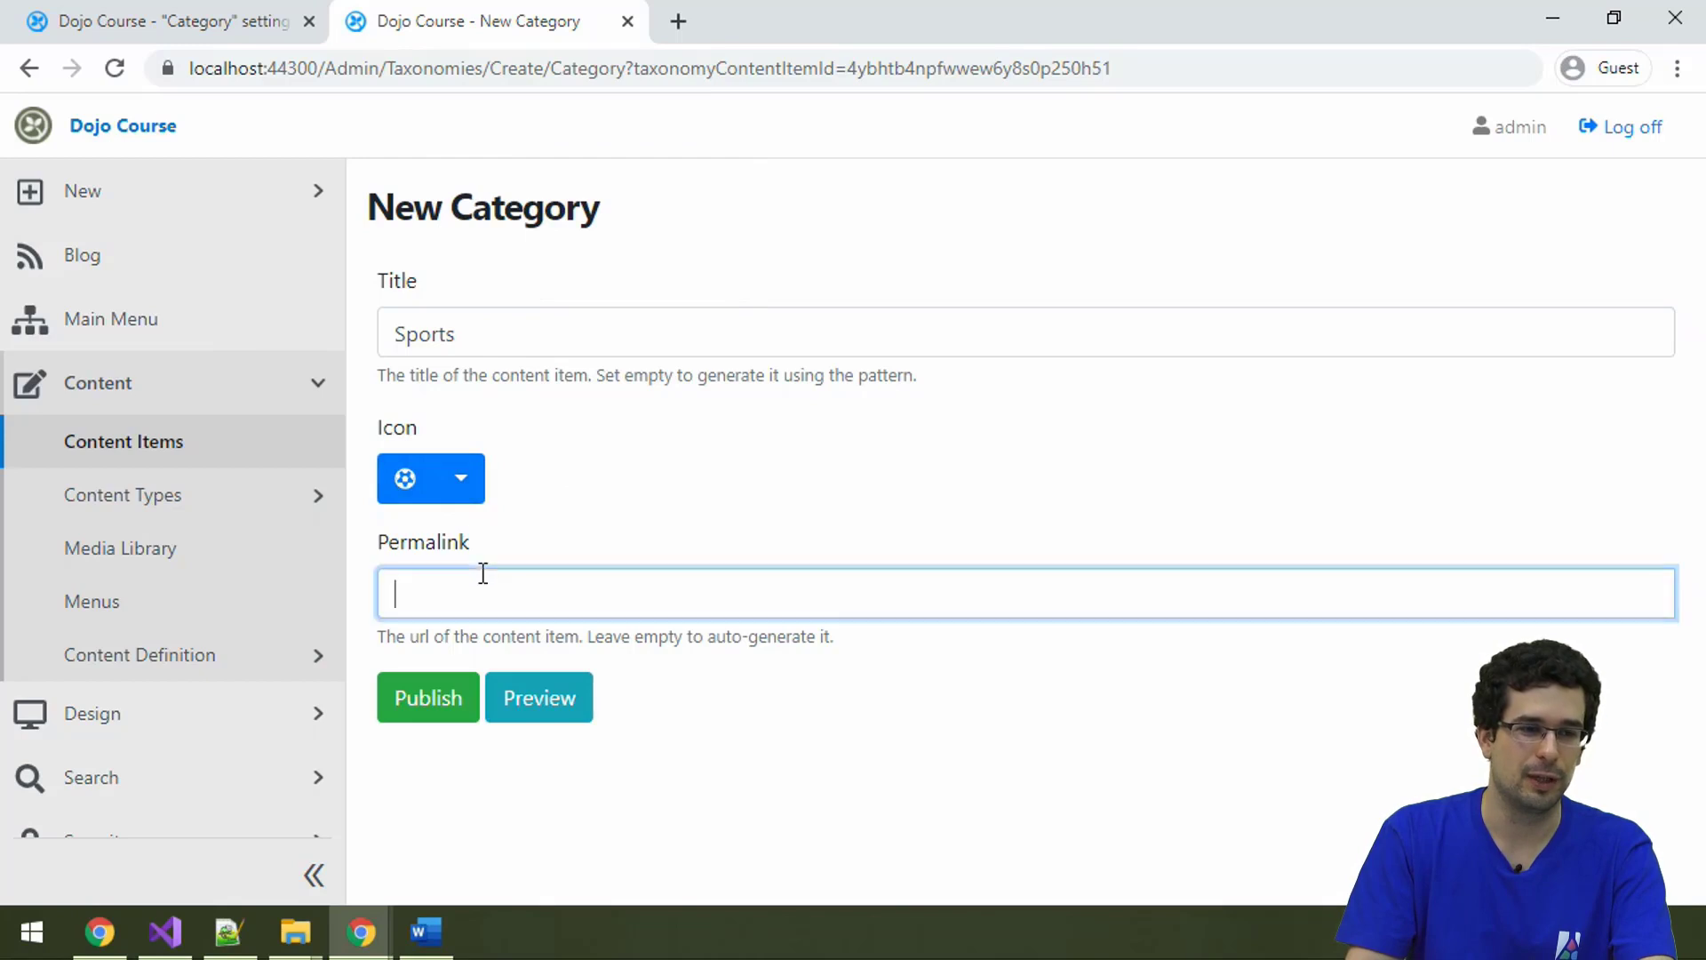
pyautogui.click(441, 722)
pyautogui.scroll(-3, 818, 460)
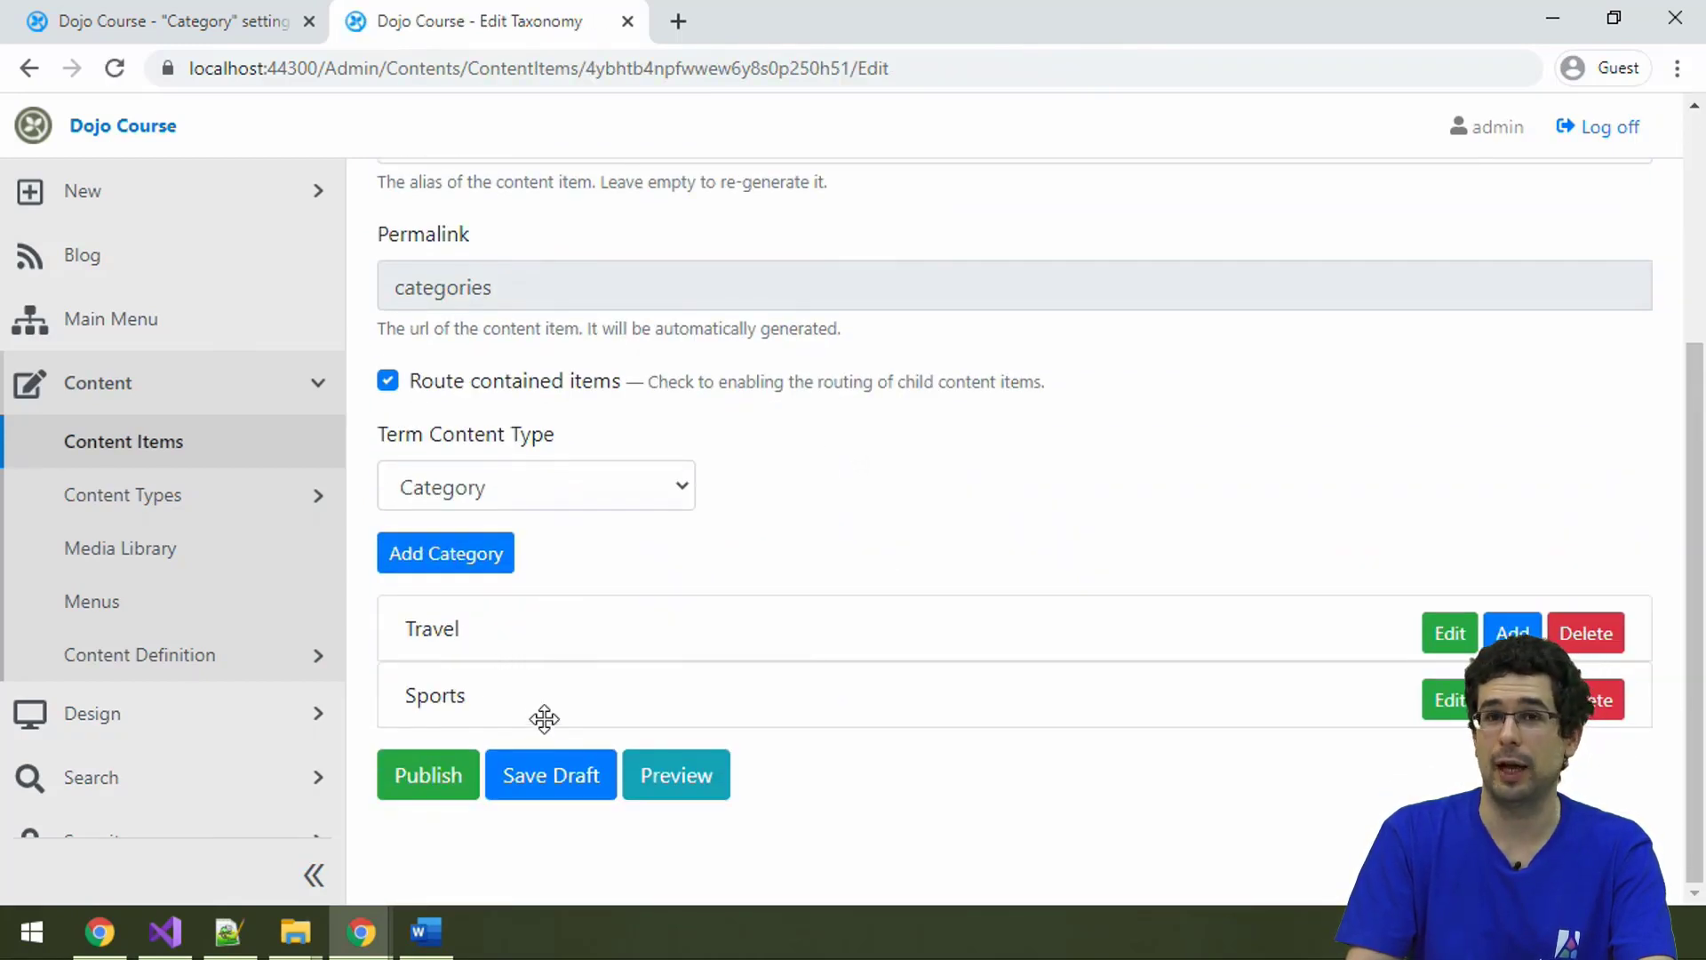
# Step: Publish the Categories taxonomy and bring up the blog post's editor
pyautogui.click(428, 775)
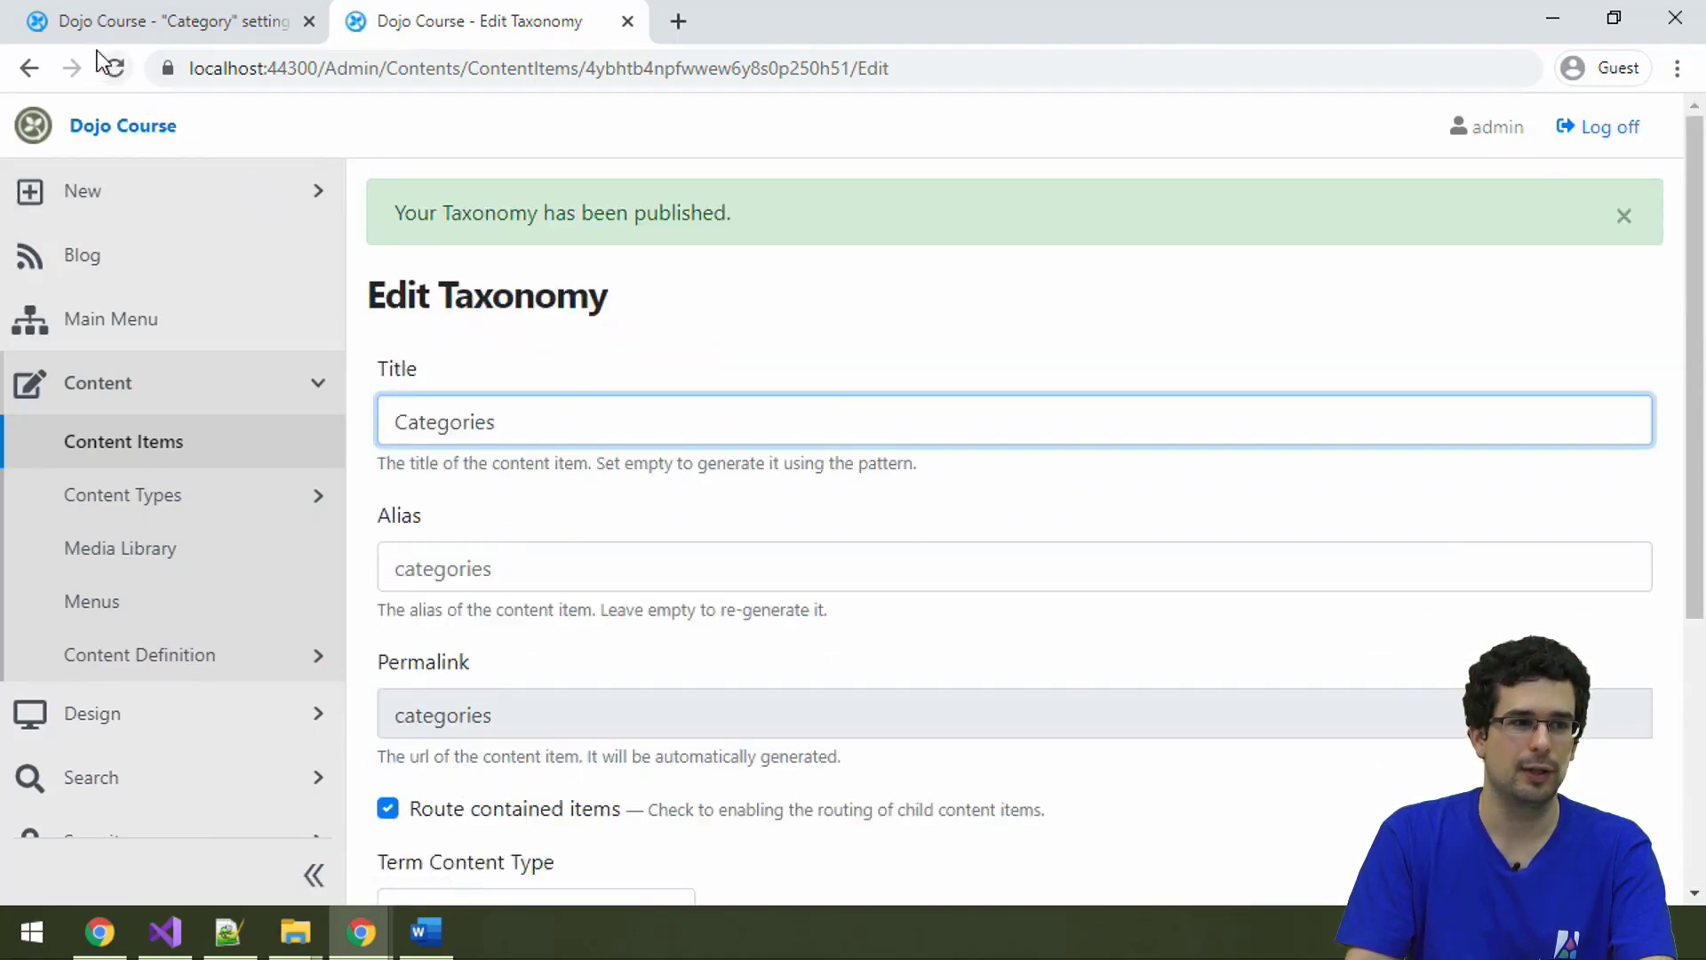
pyautogui.click(109, 252)
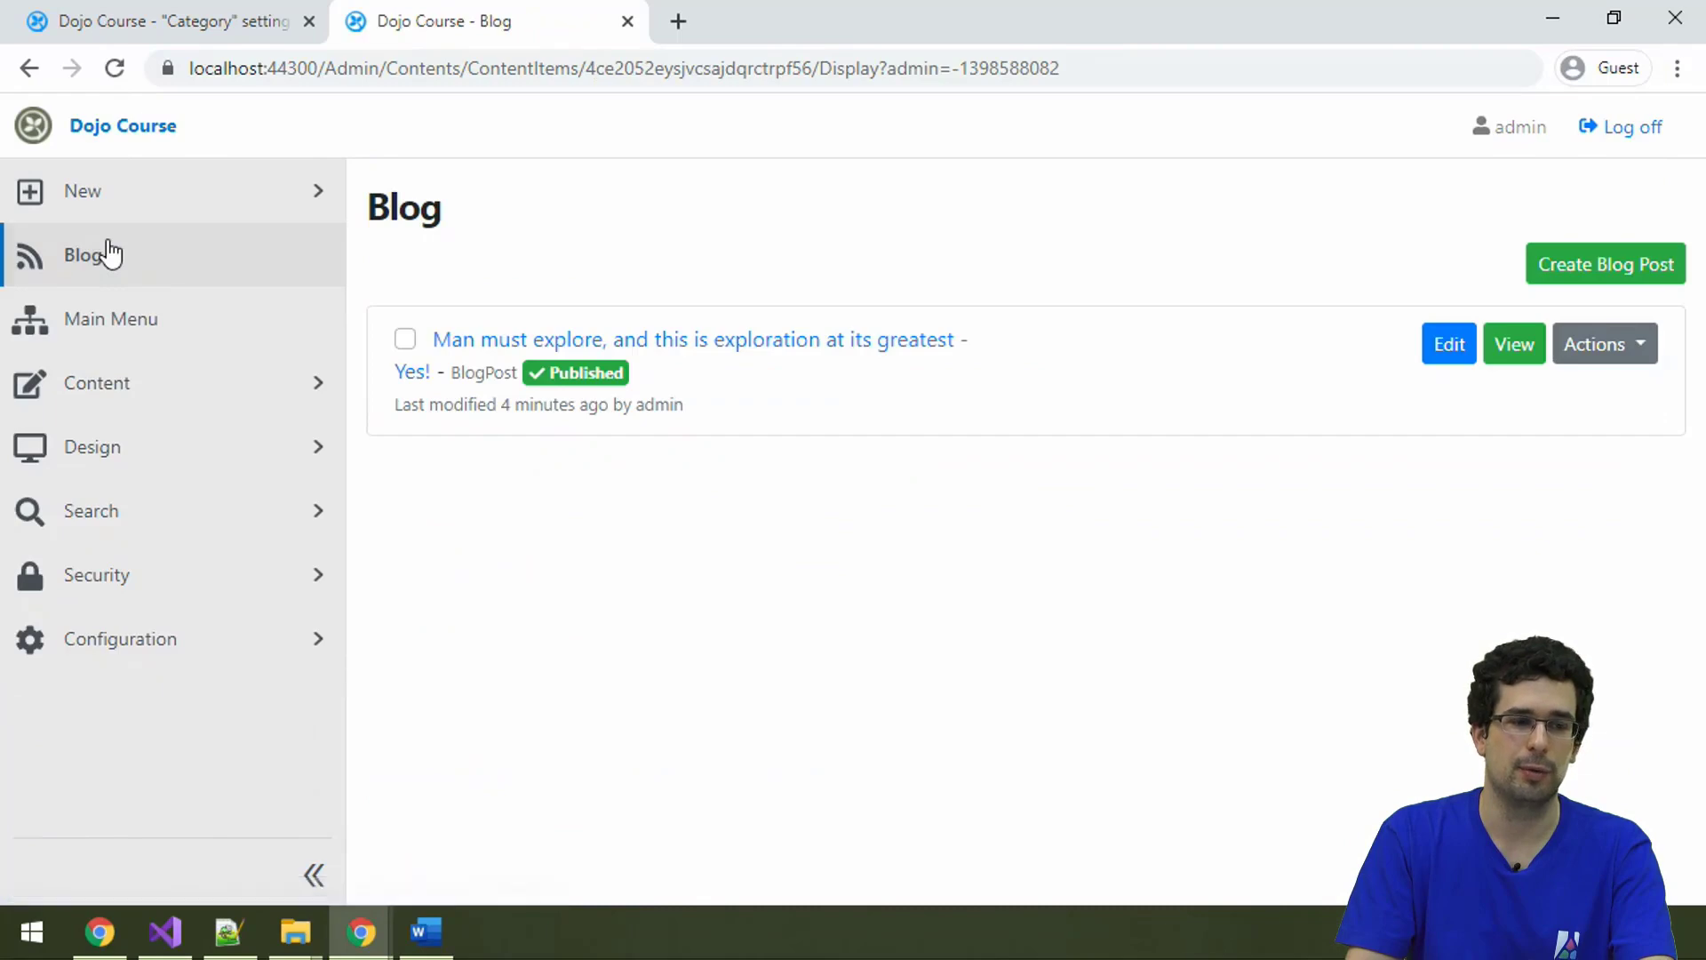
pyautogui.click(518, 360)
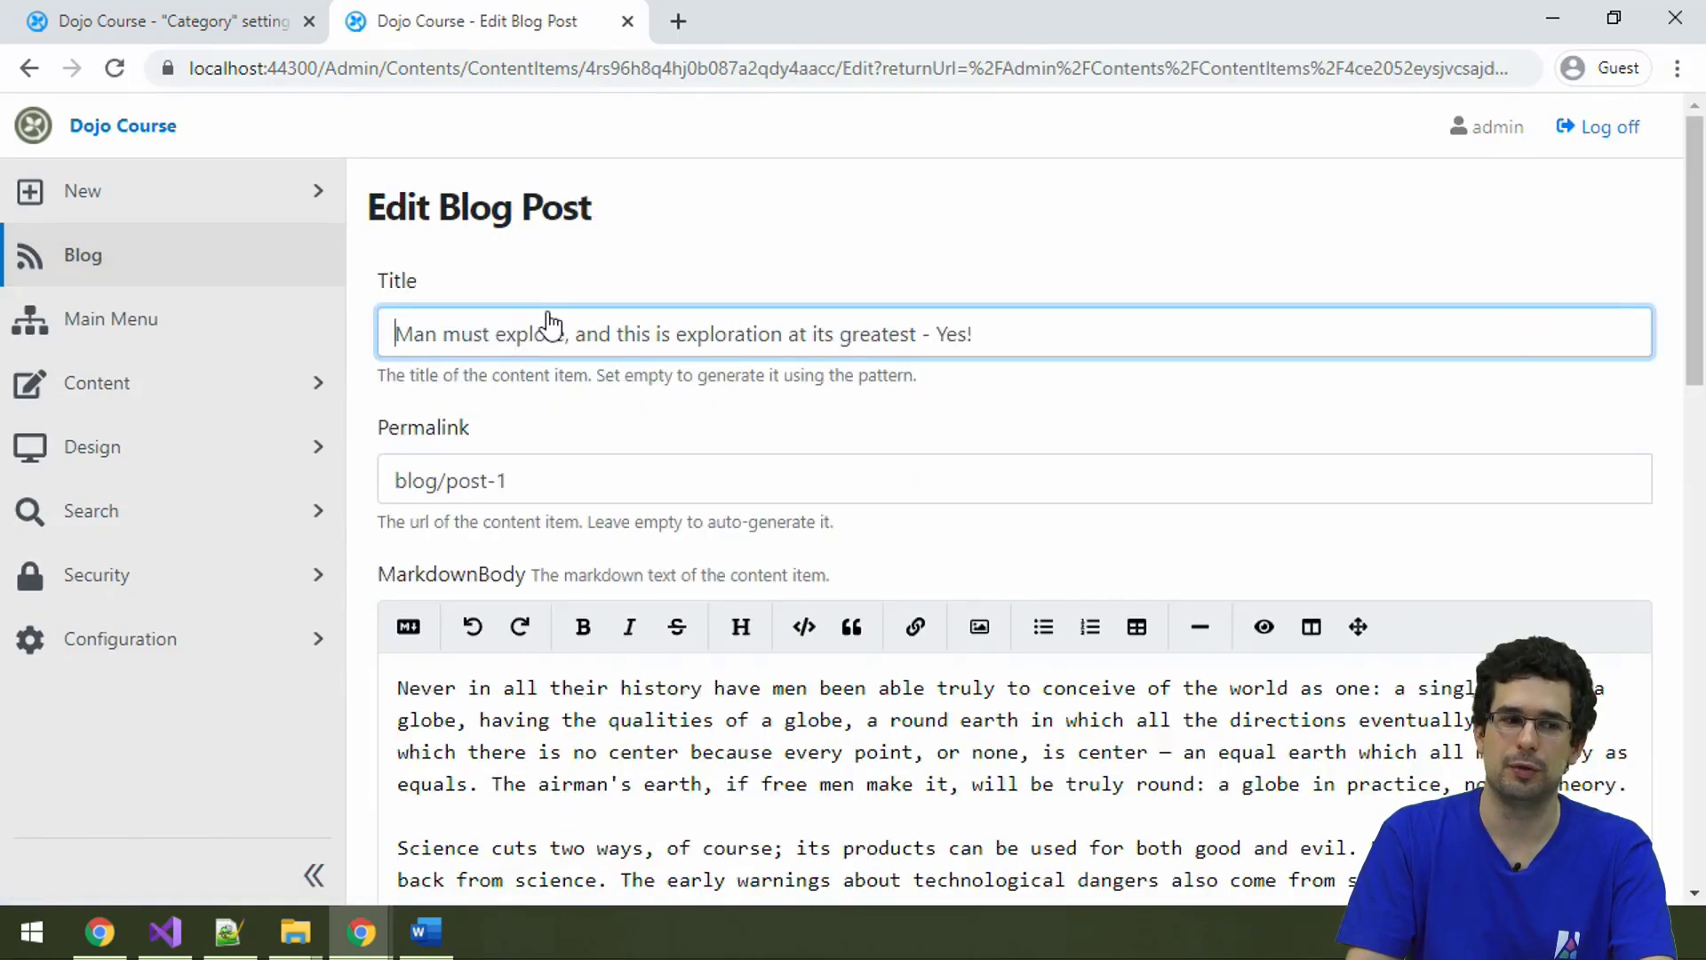
pyautogui.scroll(-7, 546, 320)
pyautogui.scroll(-5, 550, 311)
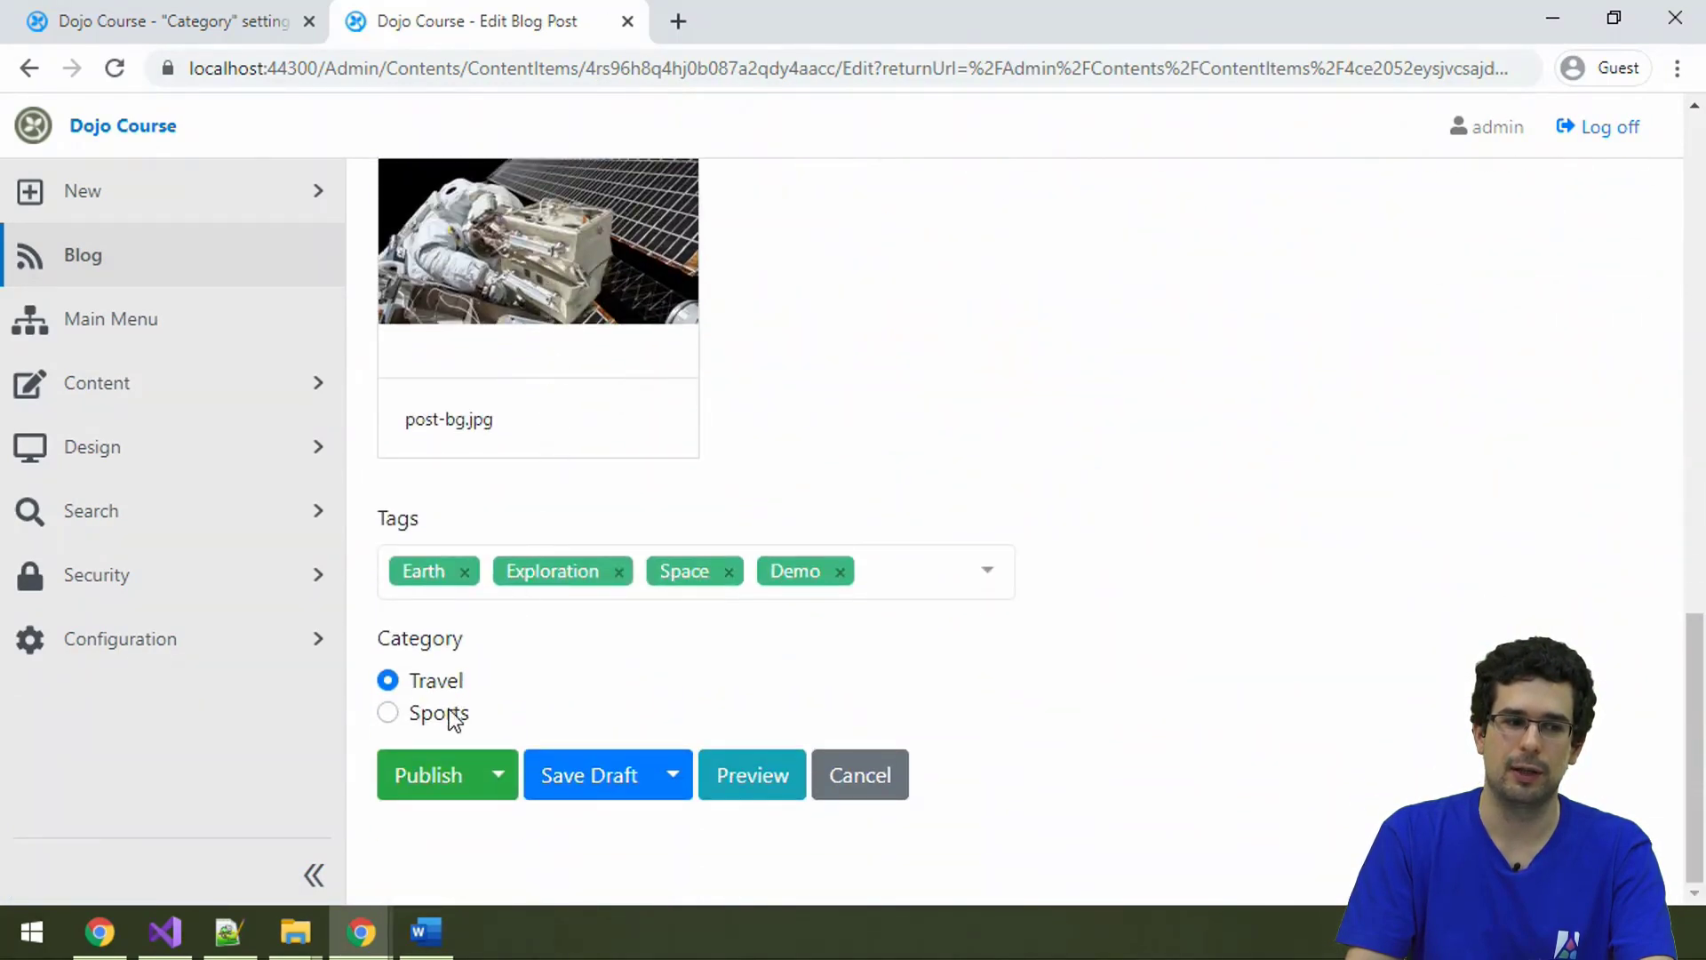
# Step: Try the post's Sports and Travel category options, then return to the taxonomy editor unsaved
pyautogui.click(439, 719)
pyautogui.click(435, 686)
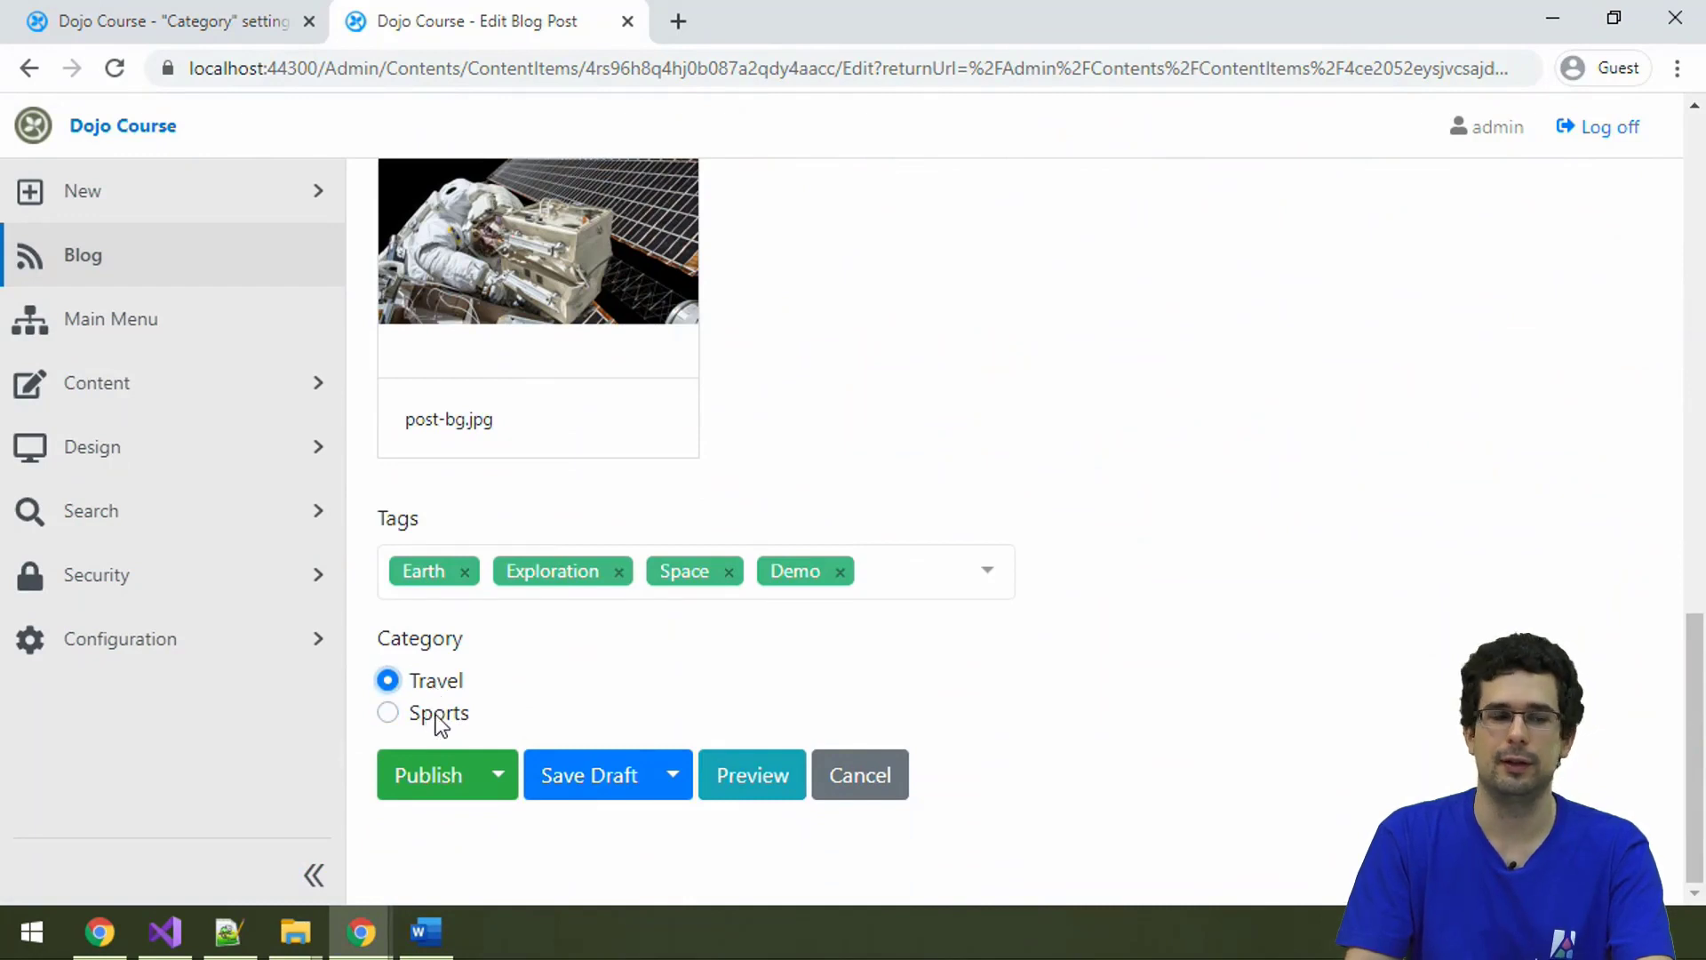
pyautogui.click(439, 719)
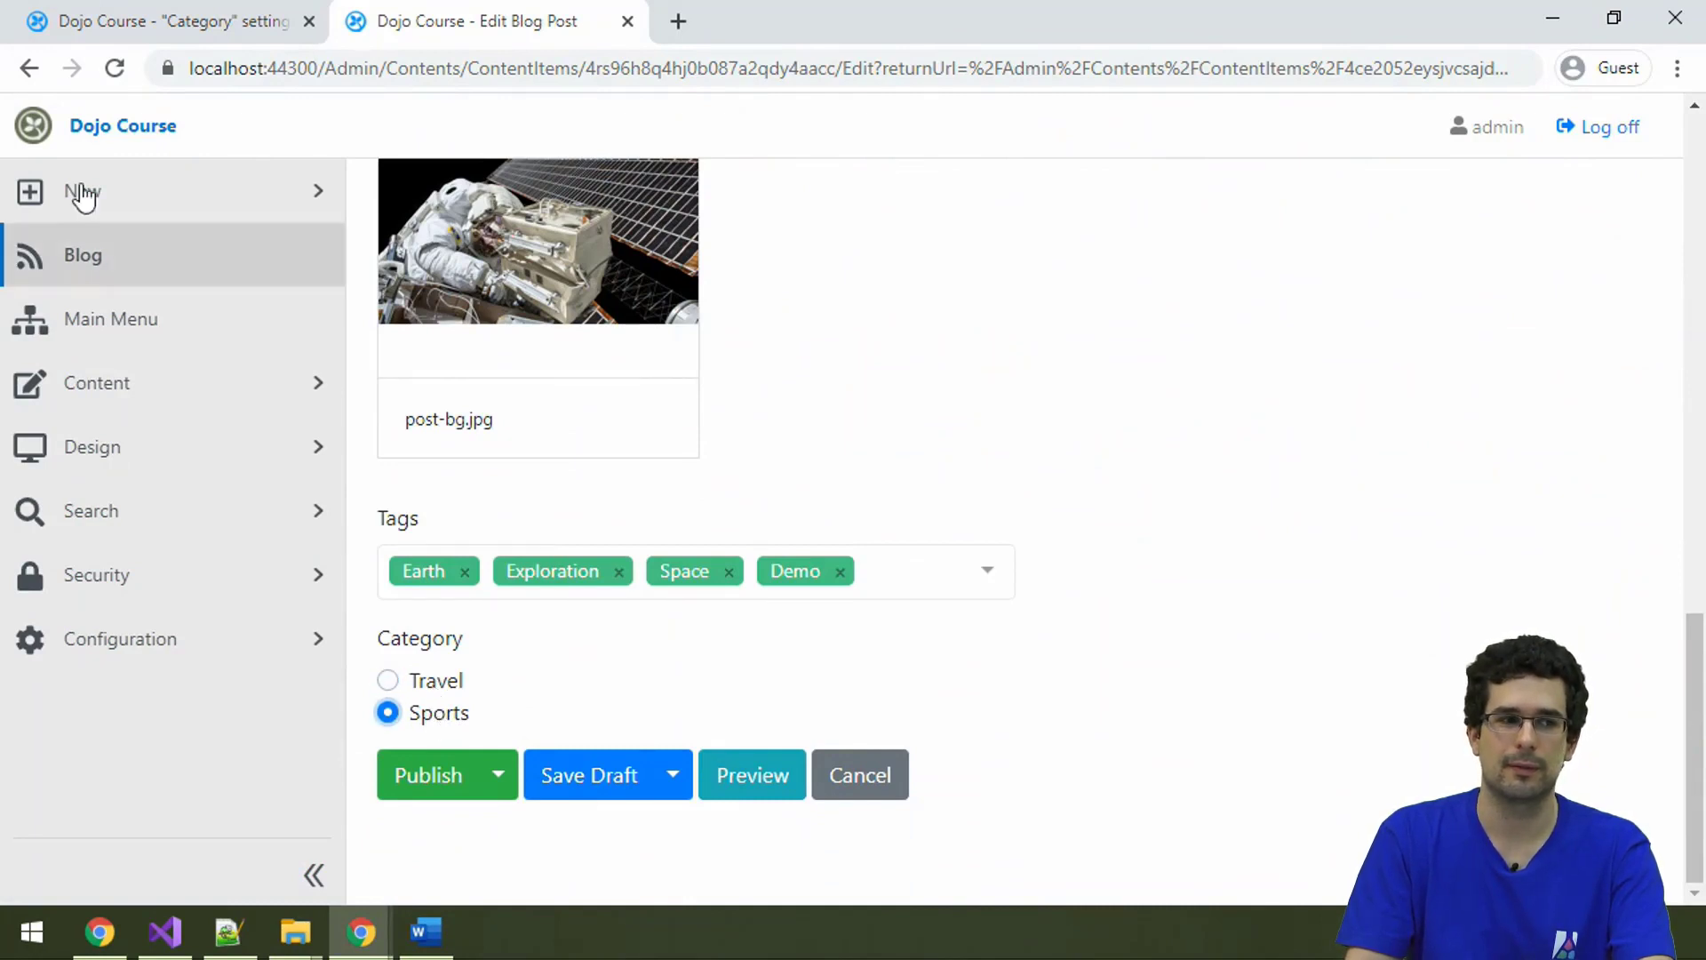
pyautogui.click(16, 75)
pyautogui.click(7, 77)
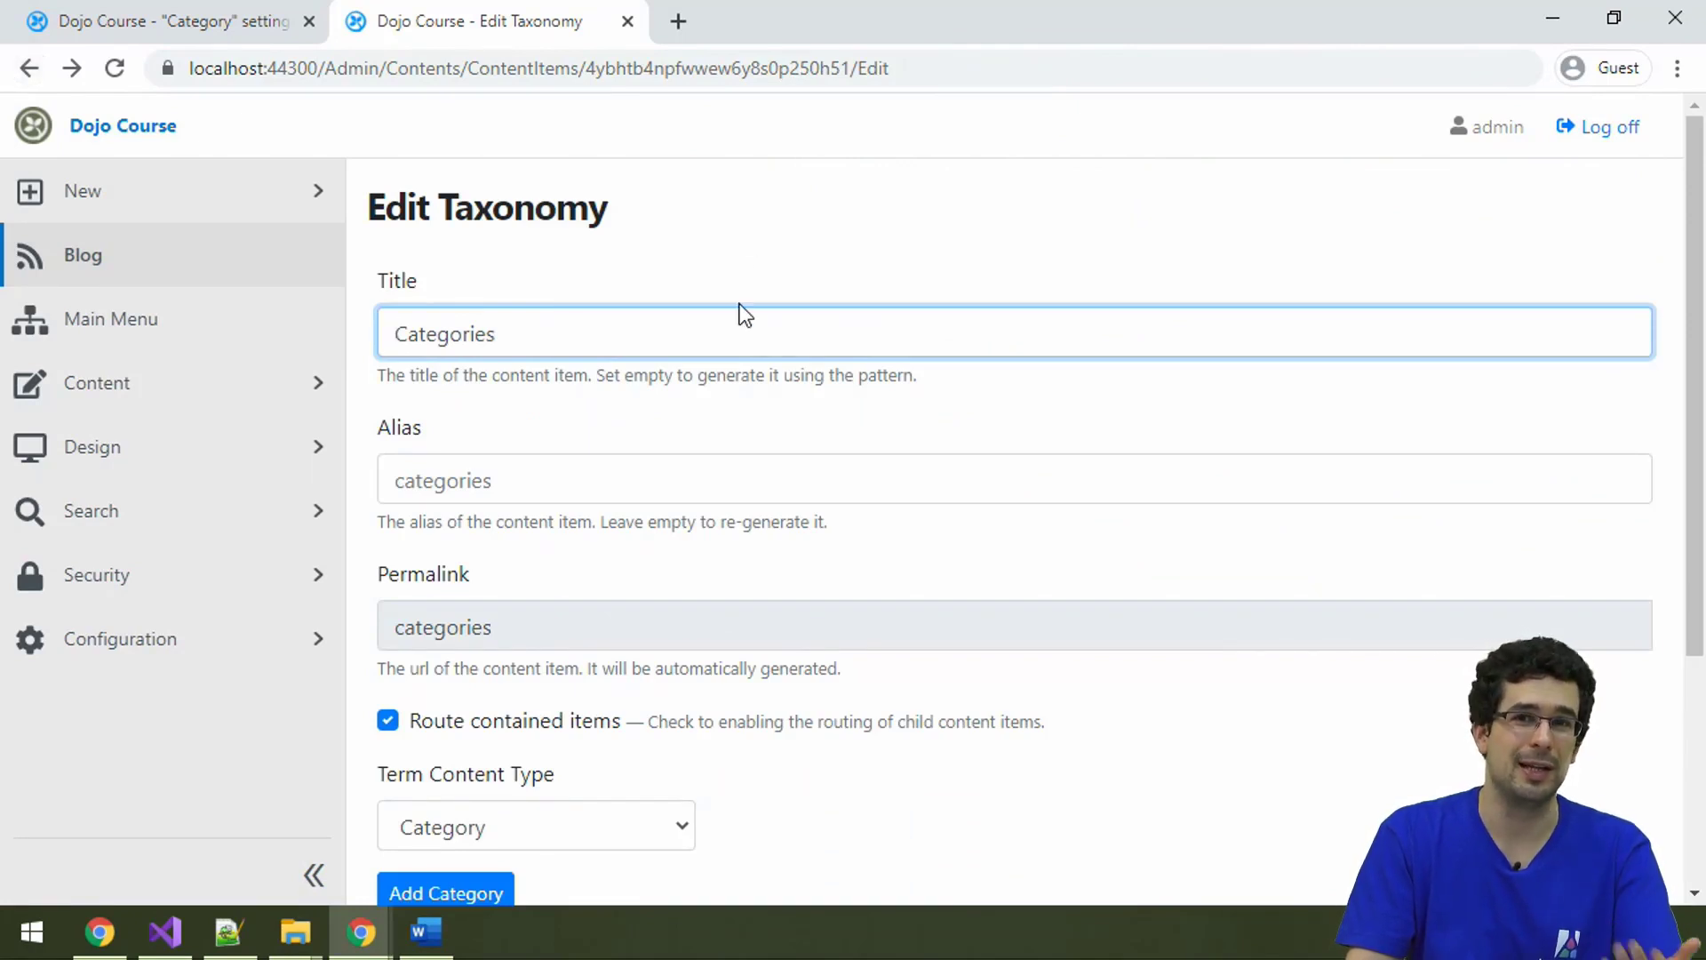
pyautogui.scroll(-4, 744, 313)
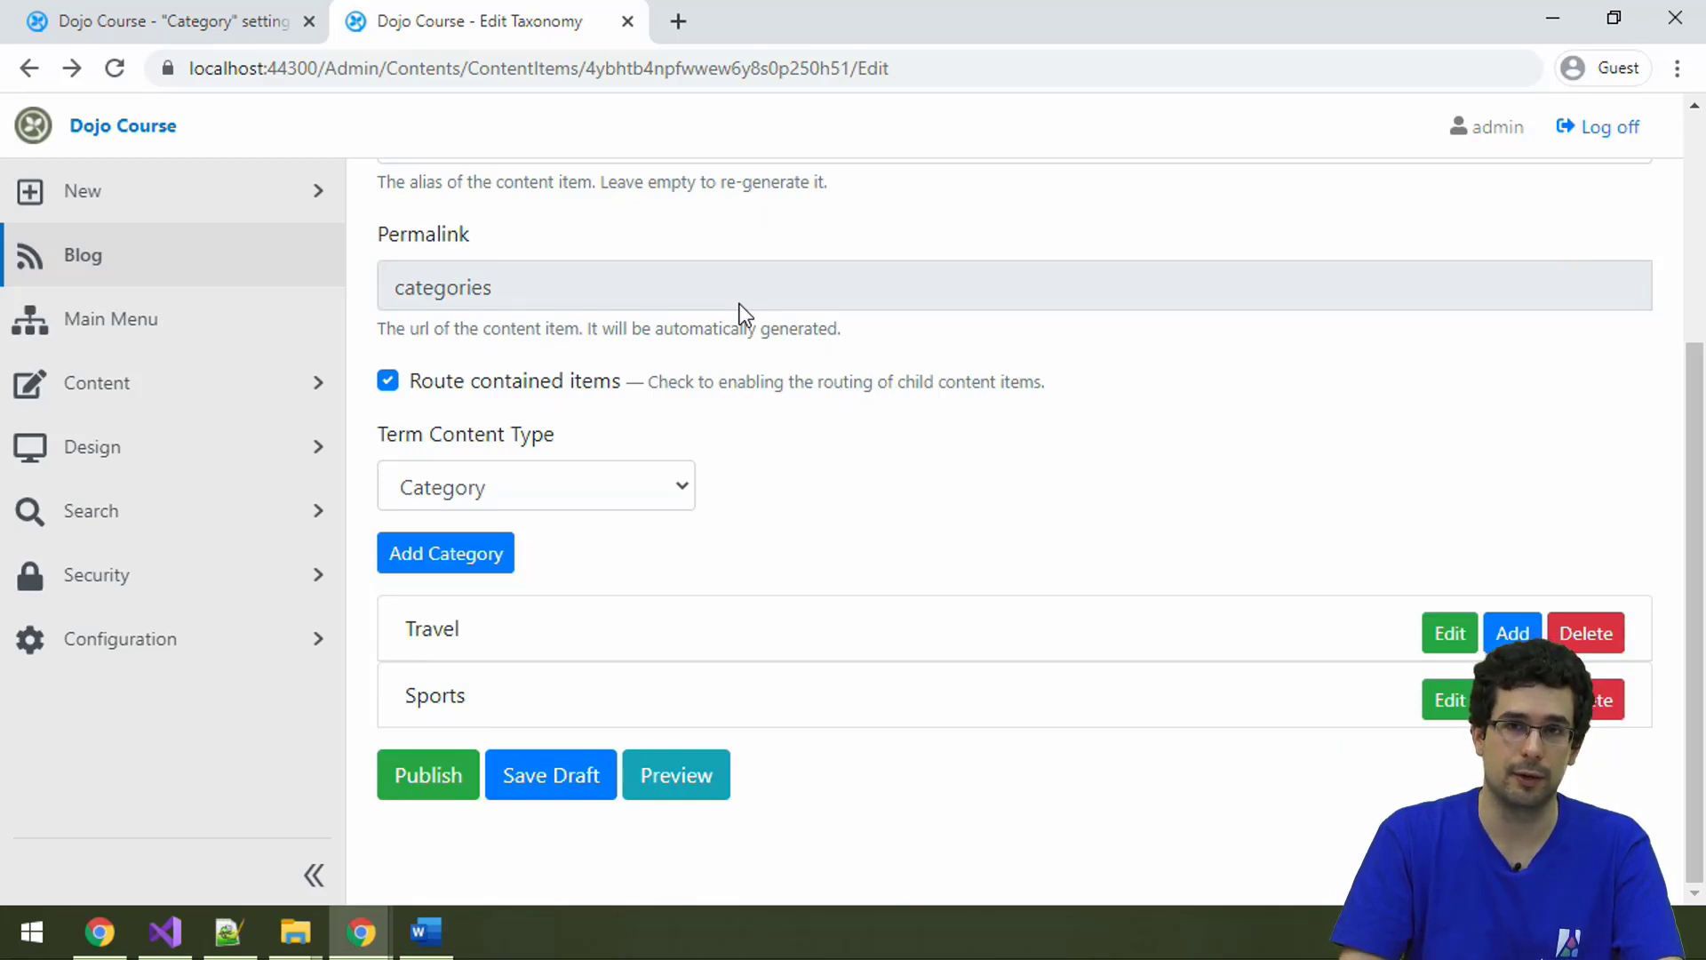
# Step: Add a new category term titled 'Sailing' and bring up its icon choices
pyautogui.click(500, 567)
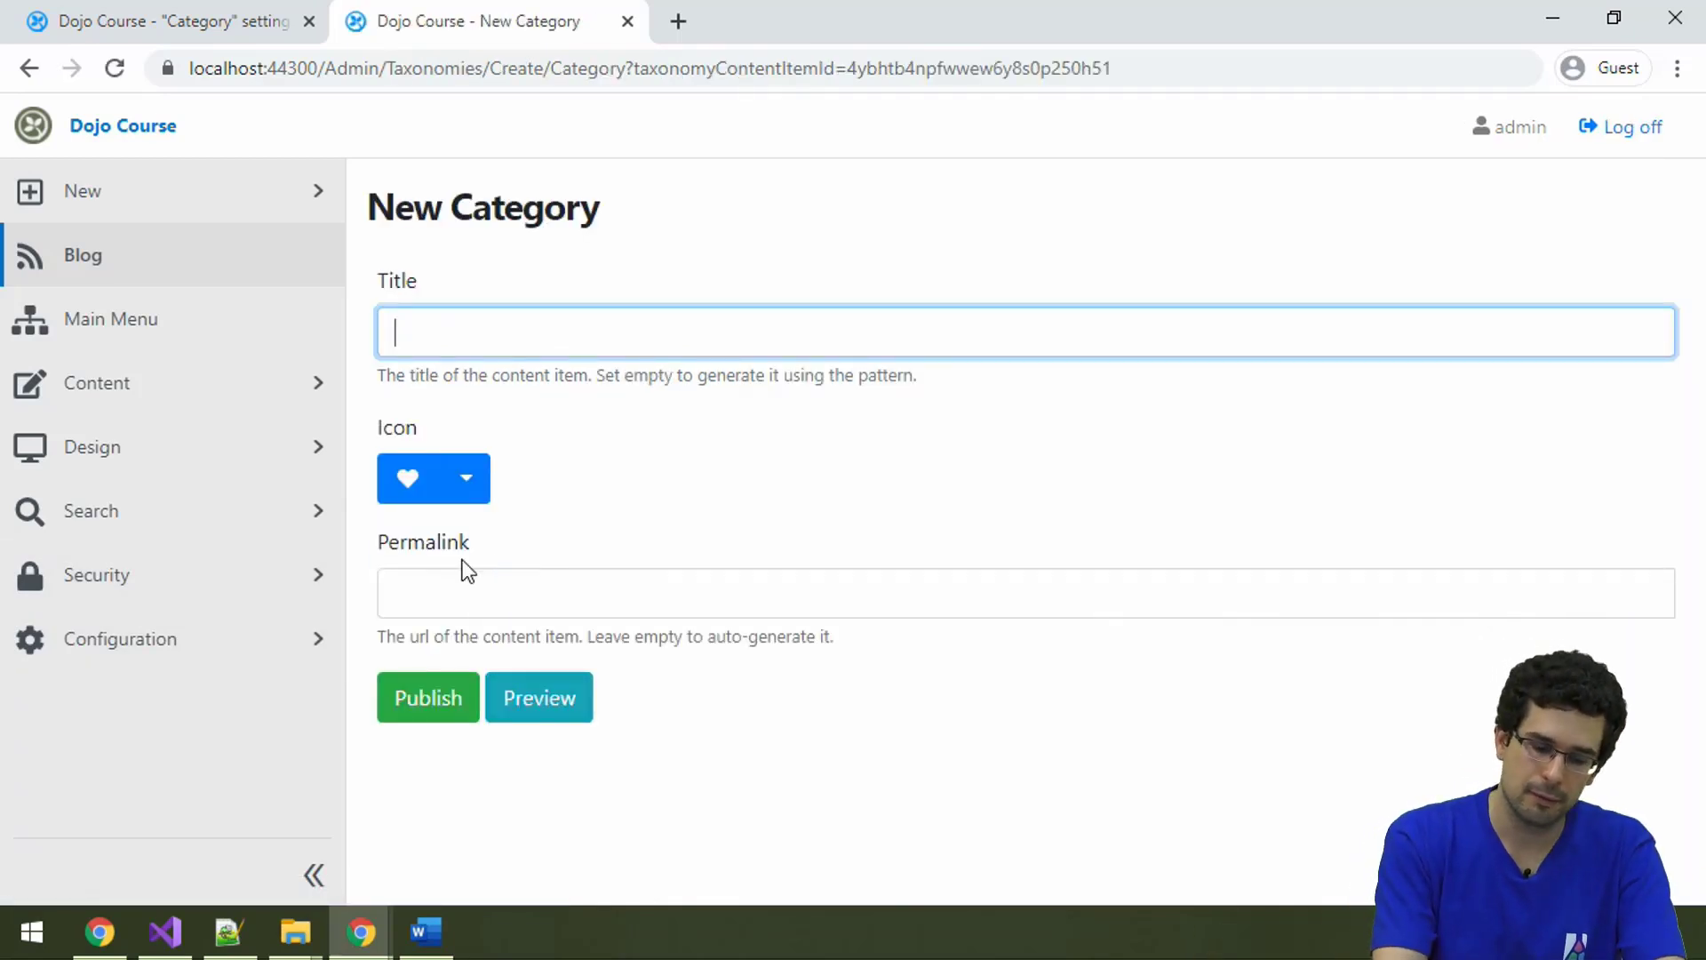
pyautogui.write('Sailing')
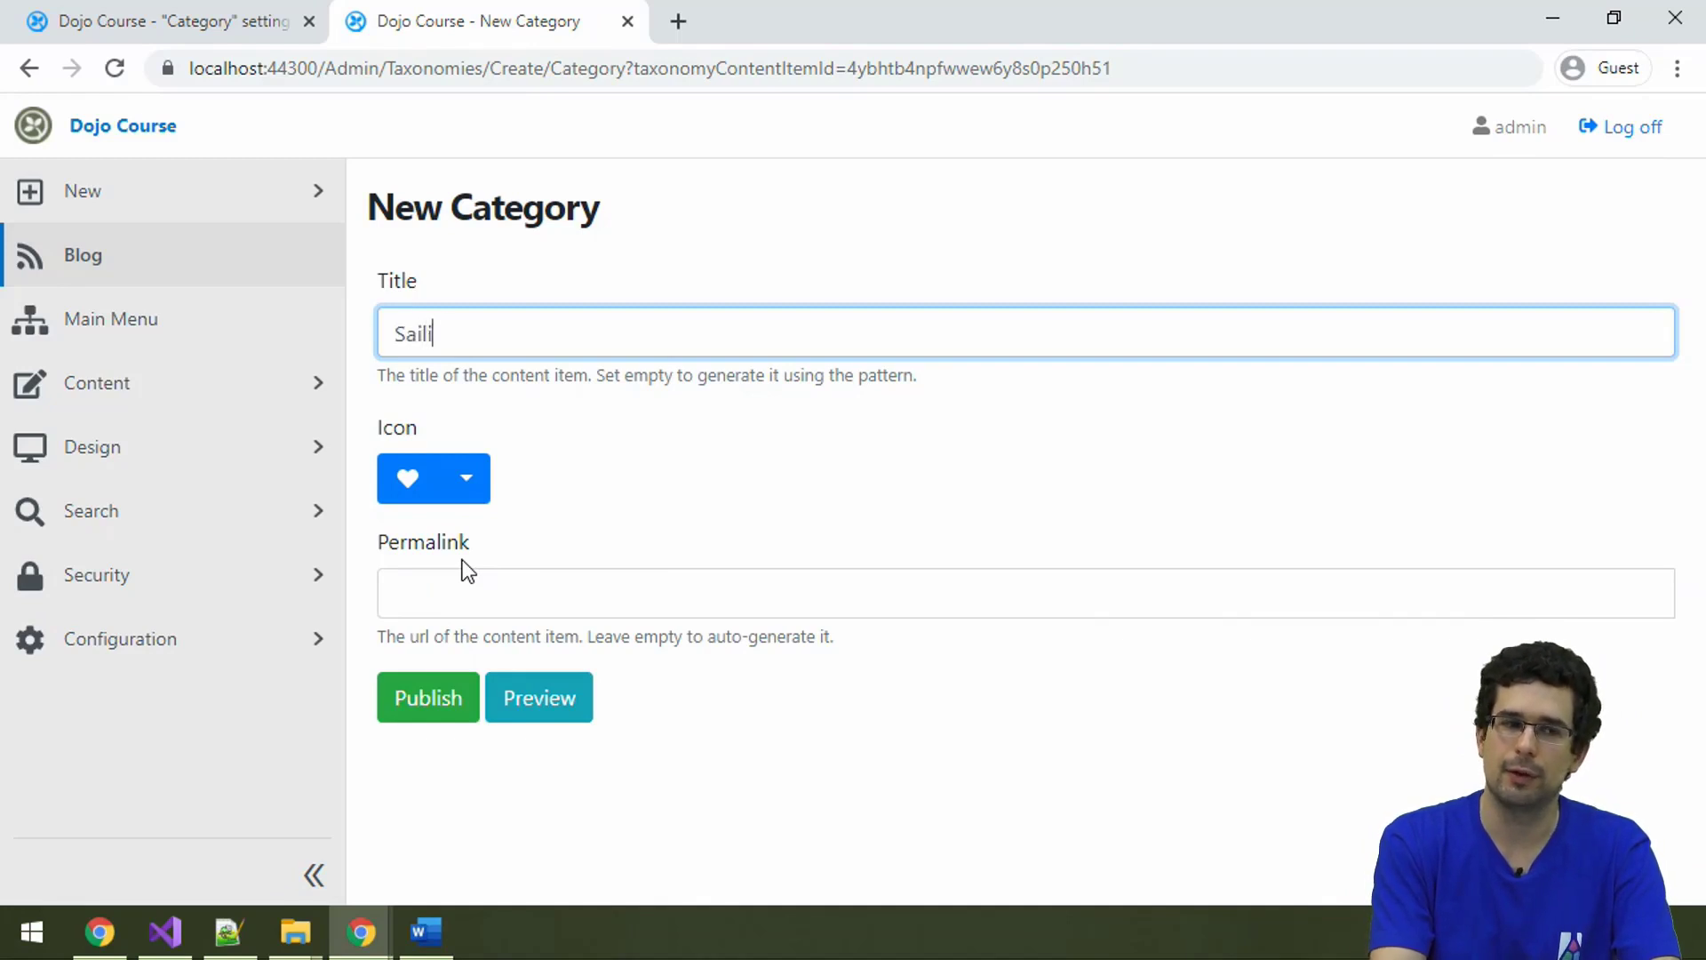
pyautogui.click(452, 472)
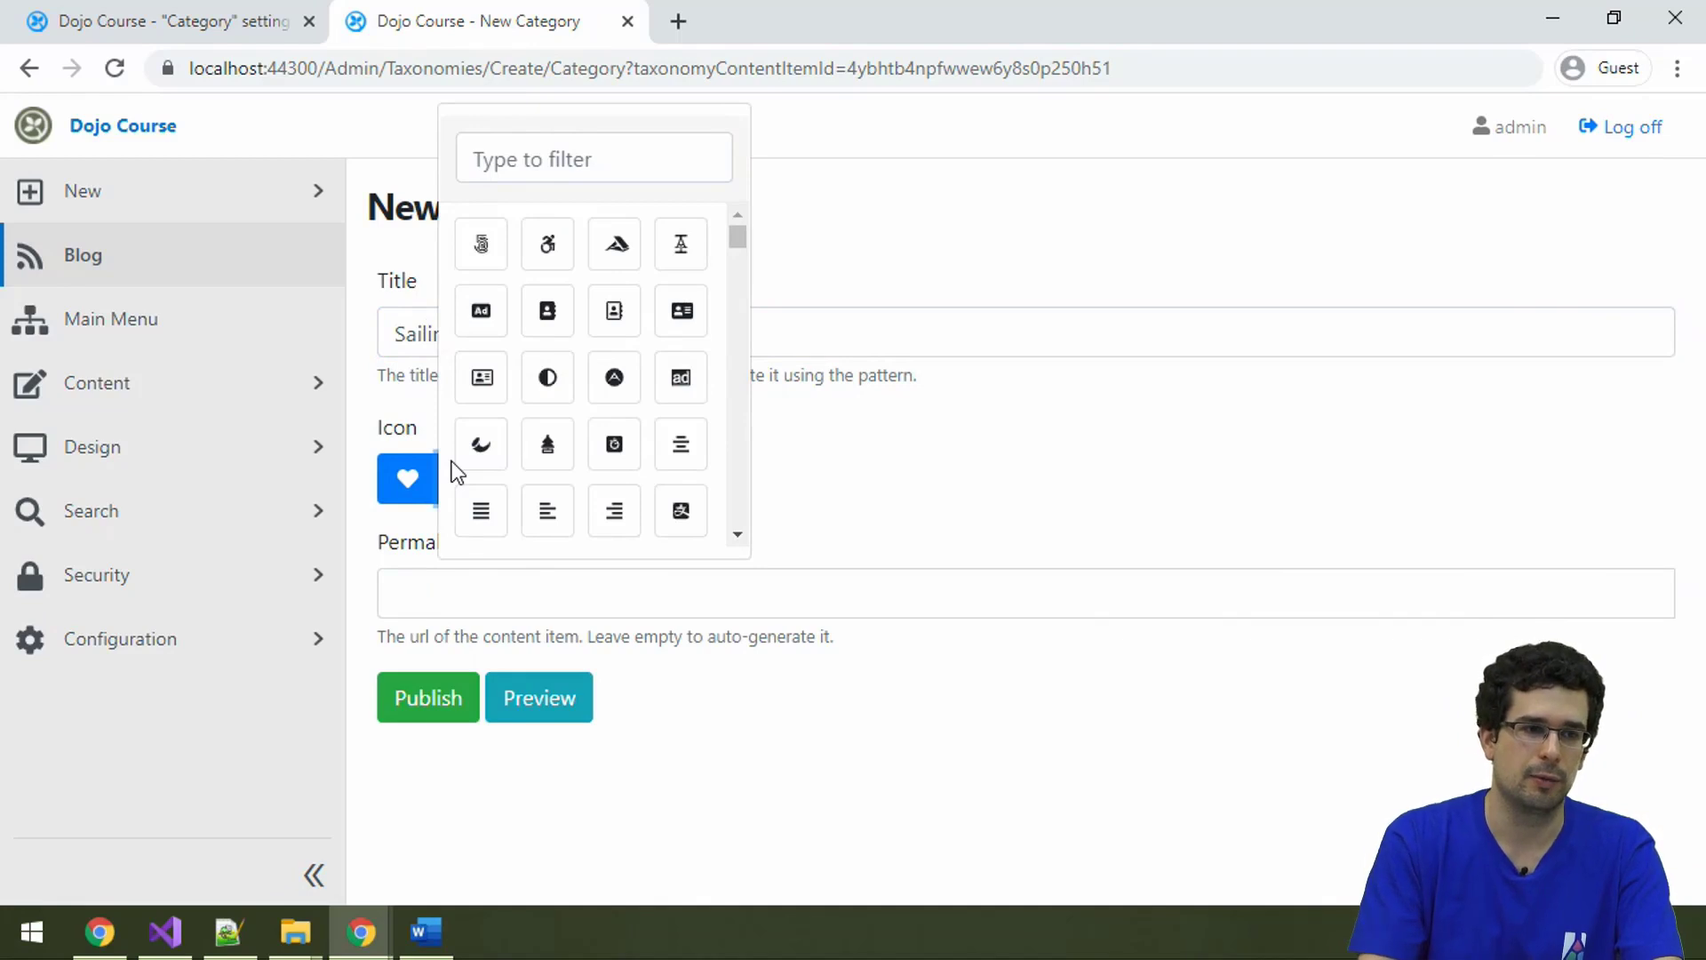
pyautogui.click(616, 200)
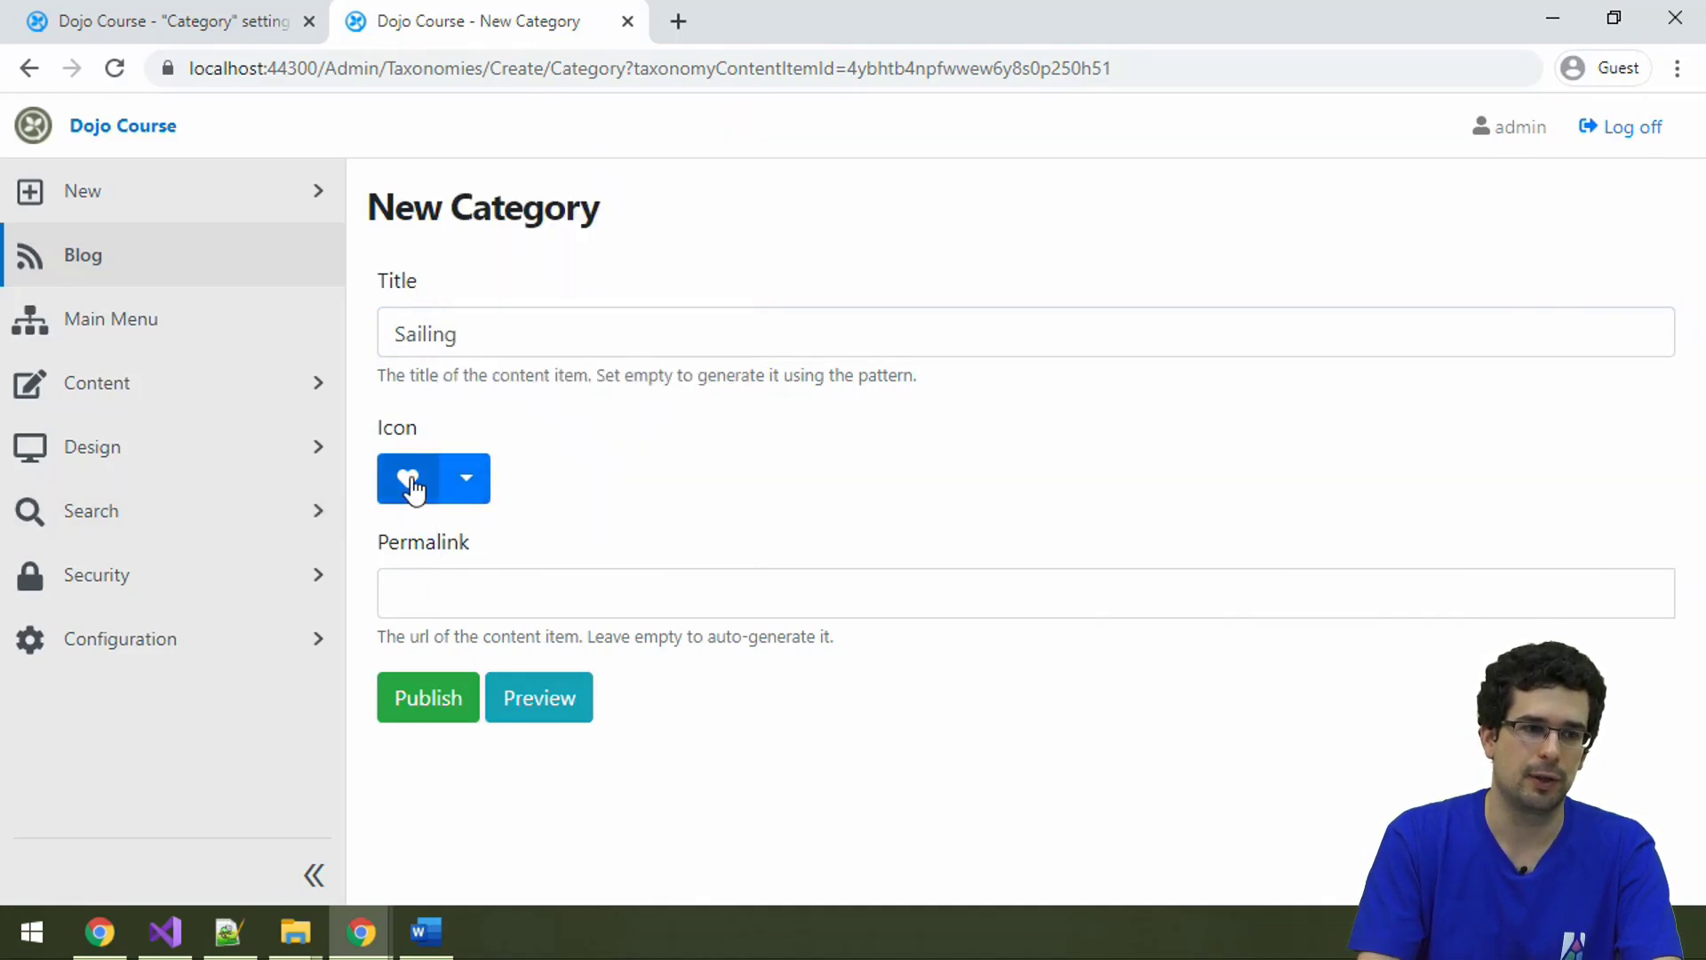
pyautogui.click(465, 498)
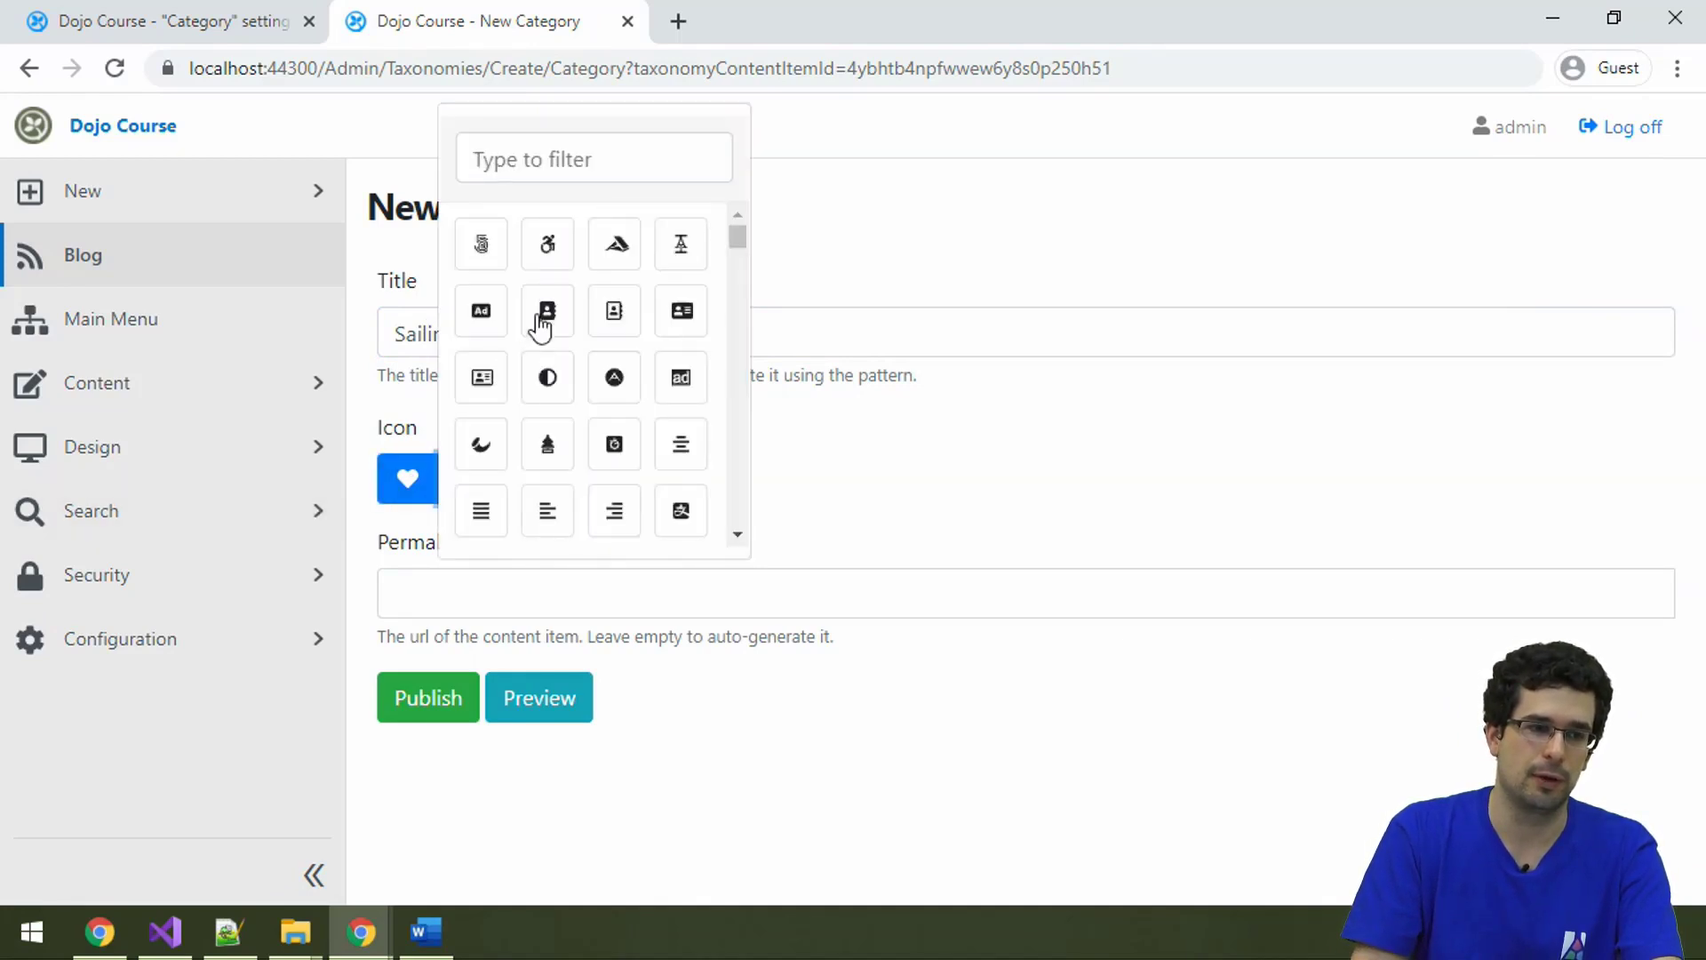
# Step: Filter the icons by 'boat', give Sailing the ship icon, and publish it
pyautogui.click(518, 165)
pyautogui.write('sailin')
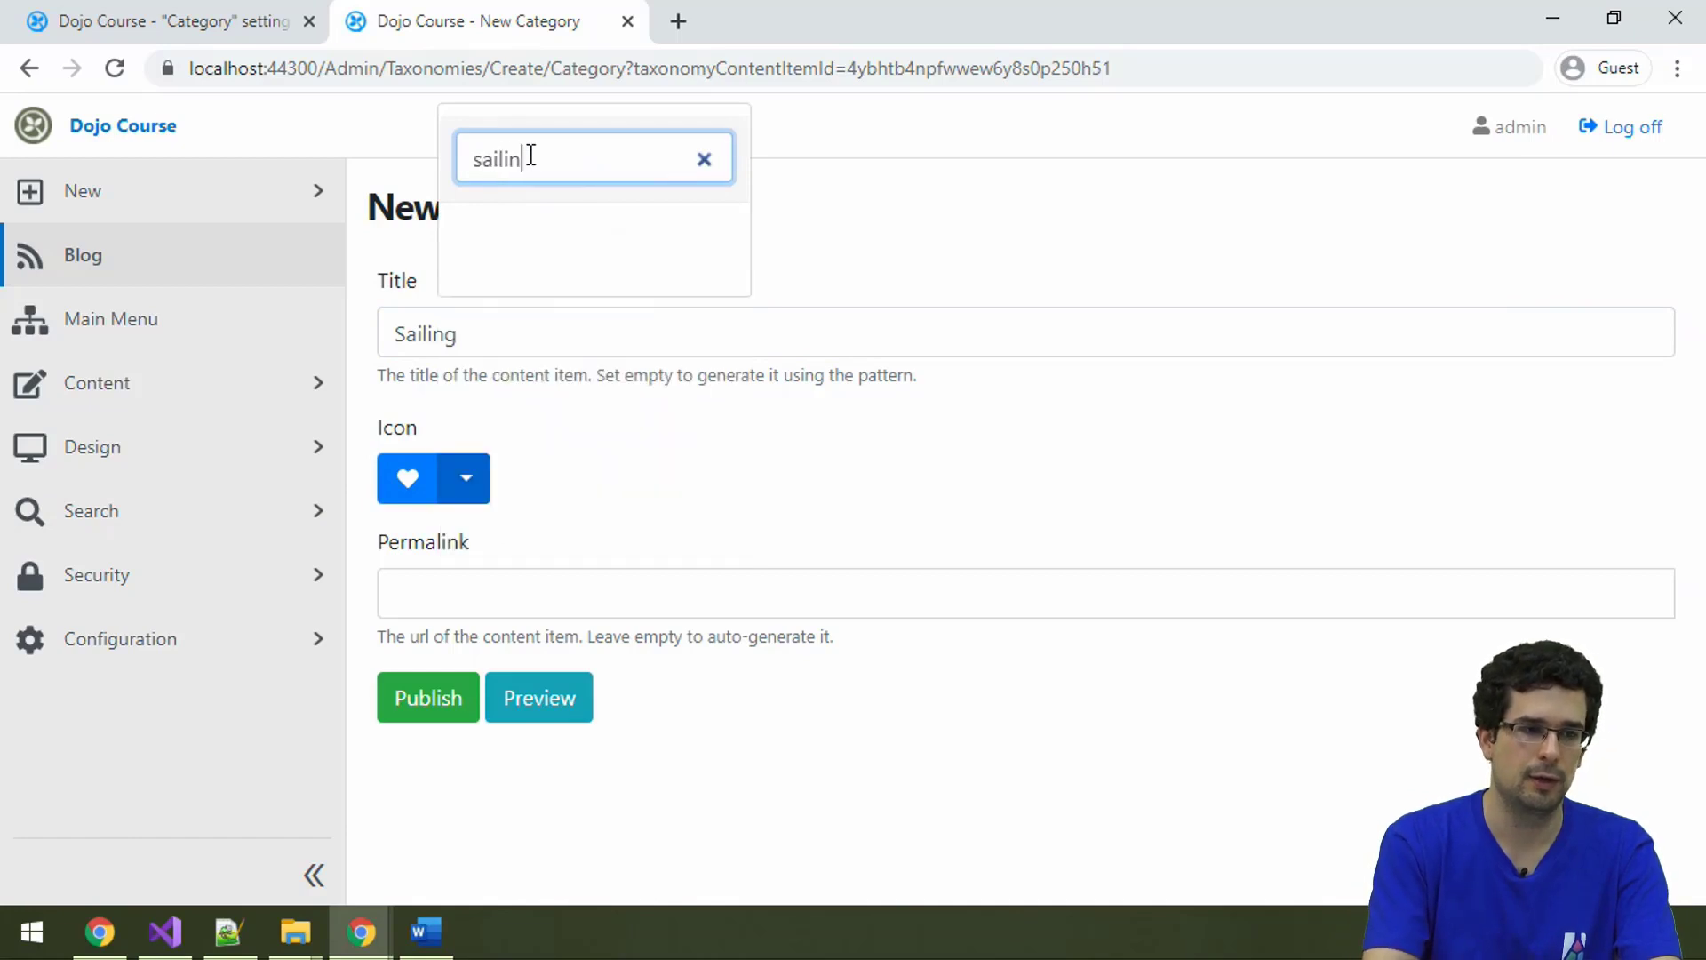
pyautogui.press('BackSpace')
pyautogui.press('BackSpace')
pyautogui.press('BackSpace')
pyautogui.press('BackSpace')
pyautogui.press('BackSpace')
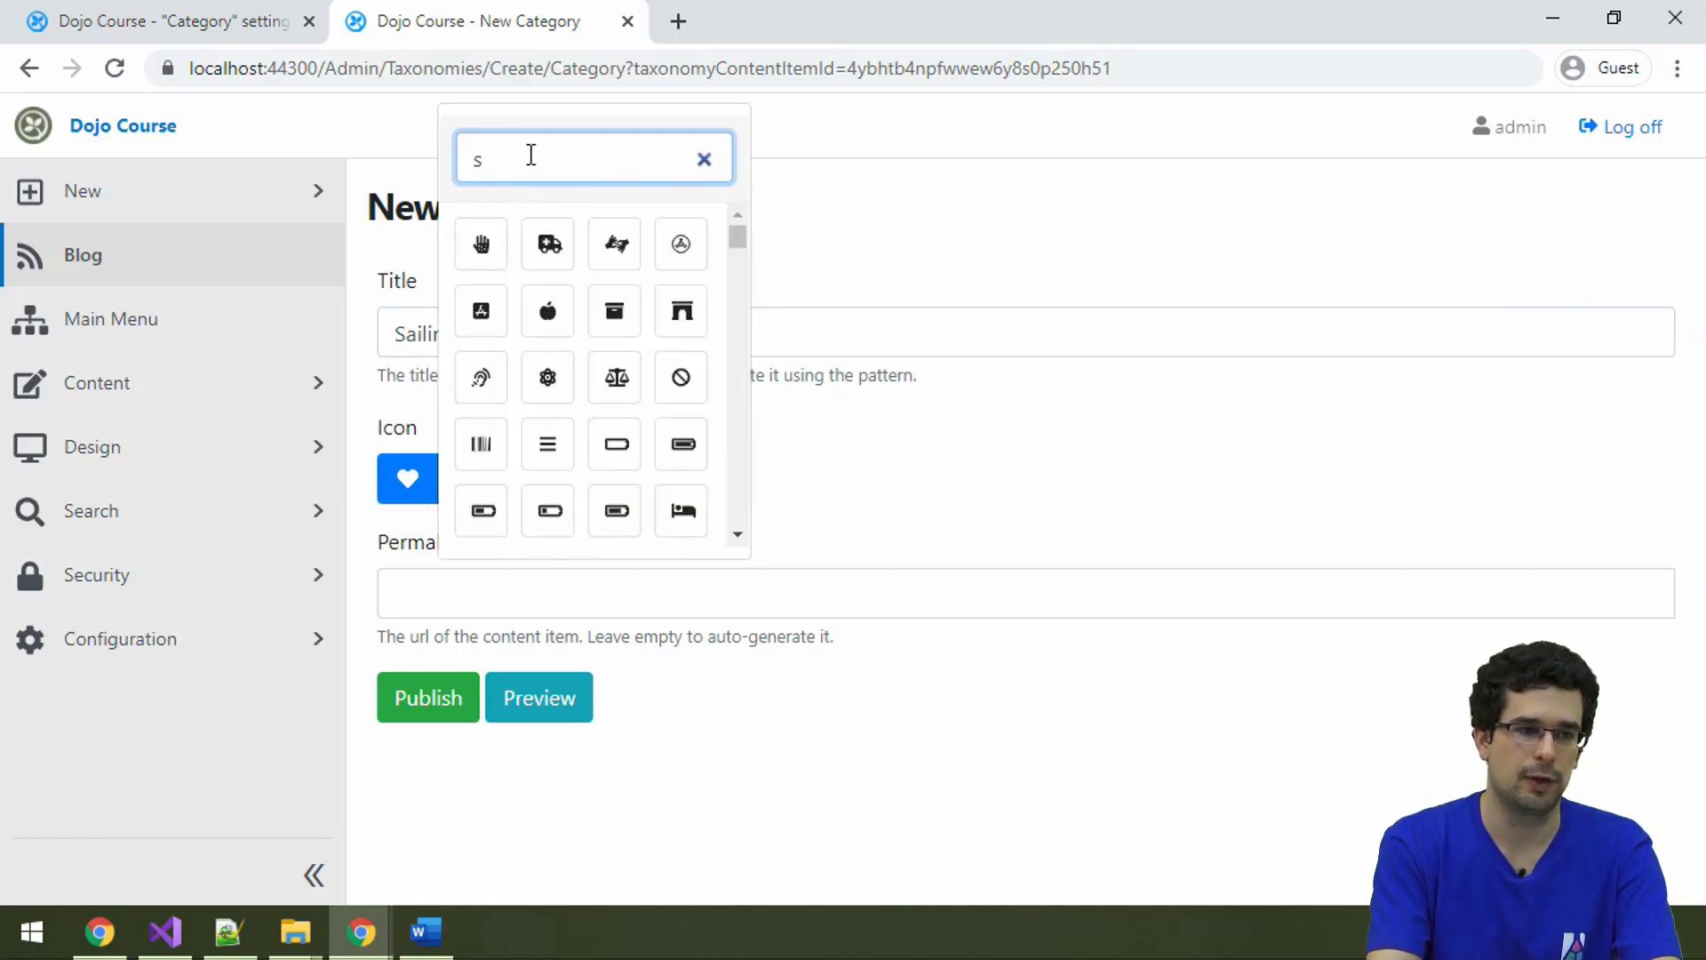
pyautogui.write('hip')
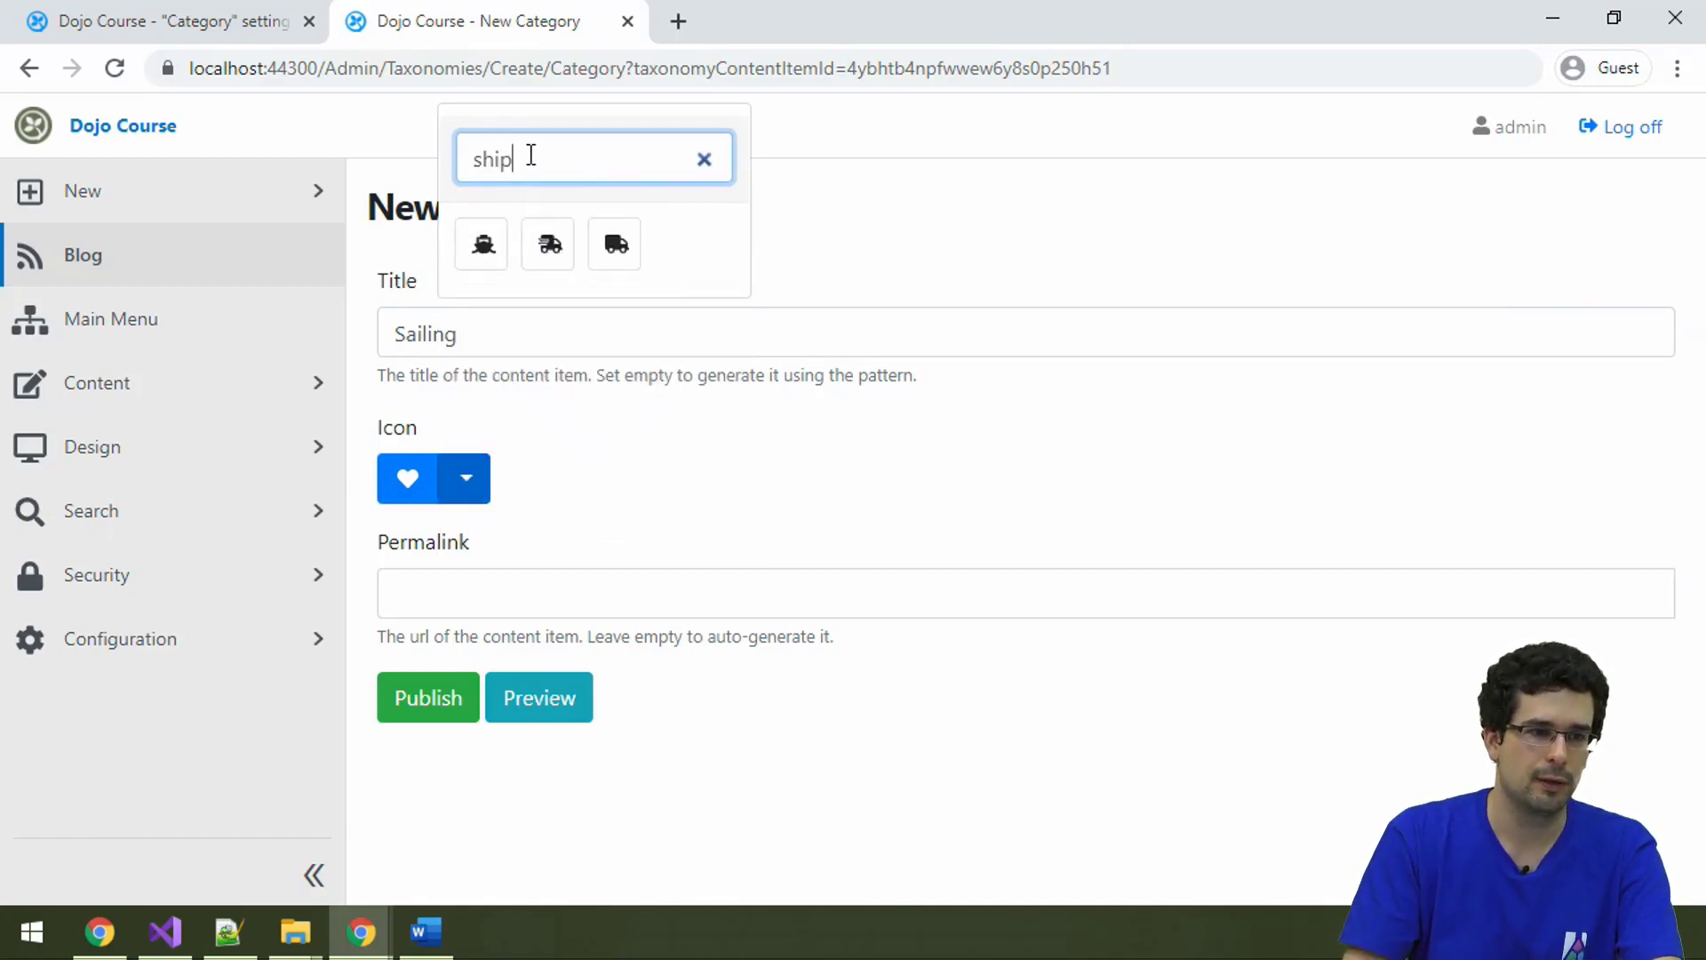
pyautogui.doubleClick(530, 155)
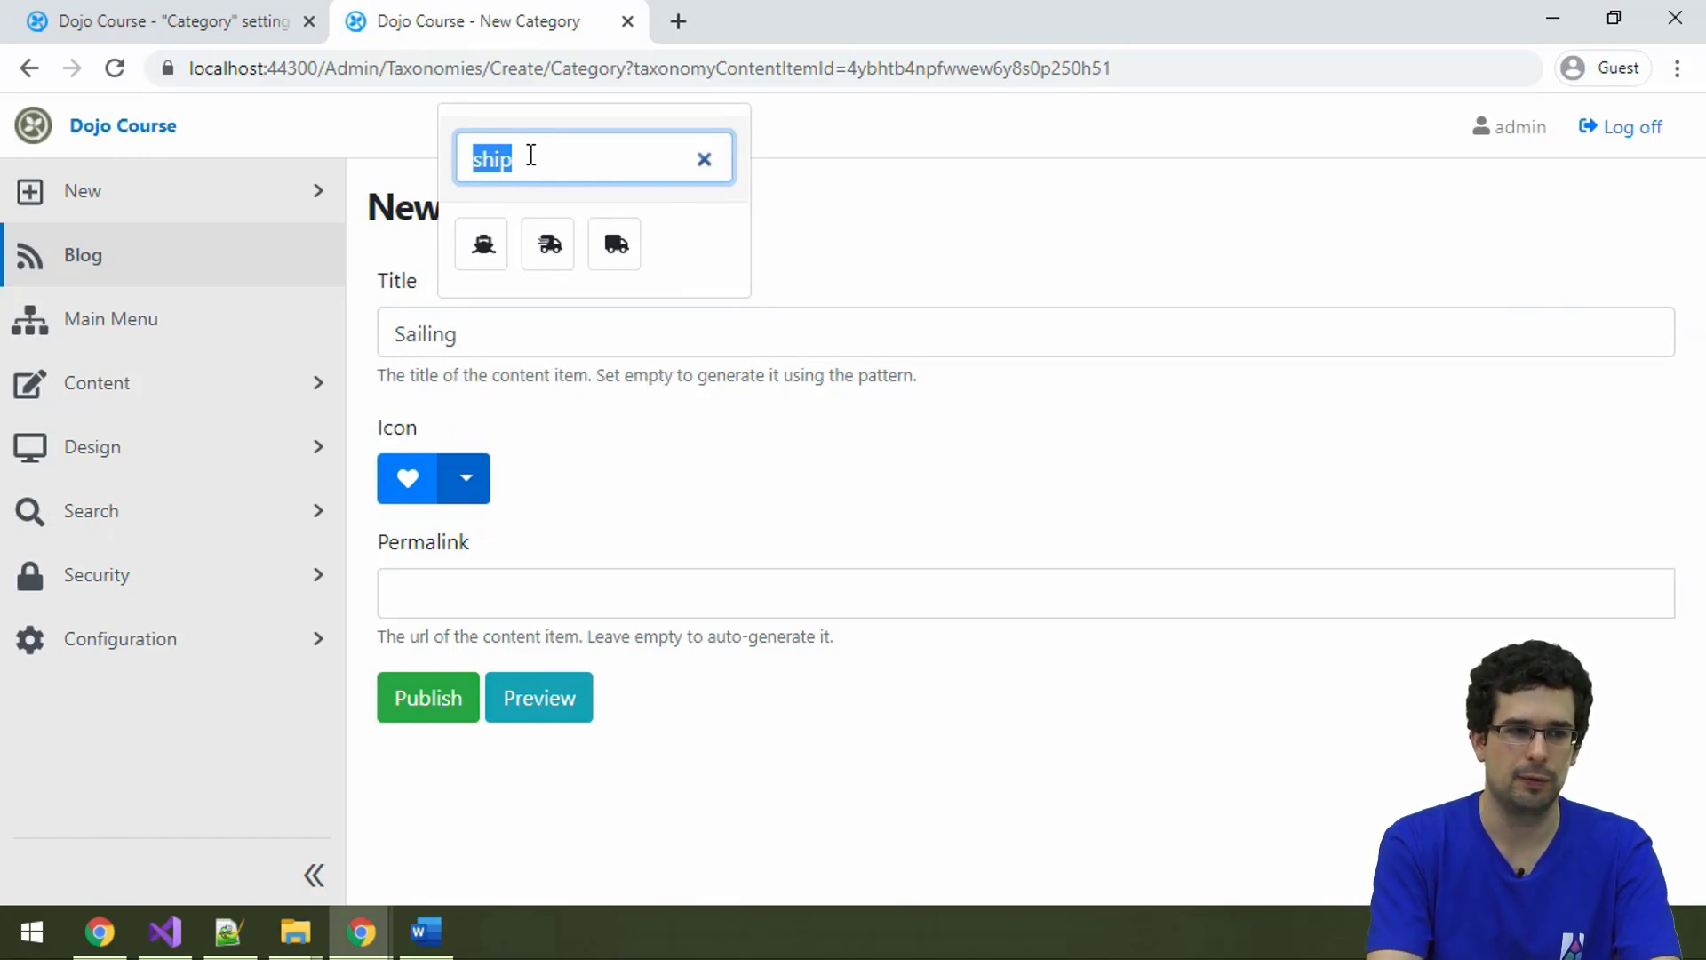
pyautogui.write('boat')
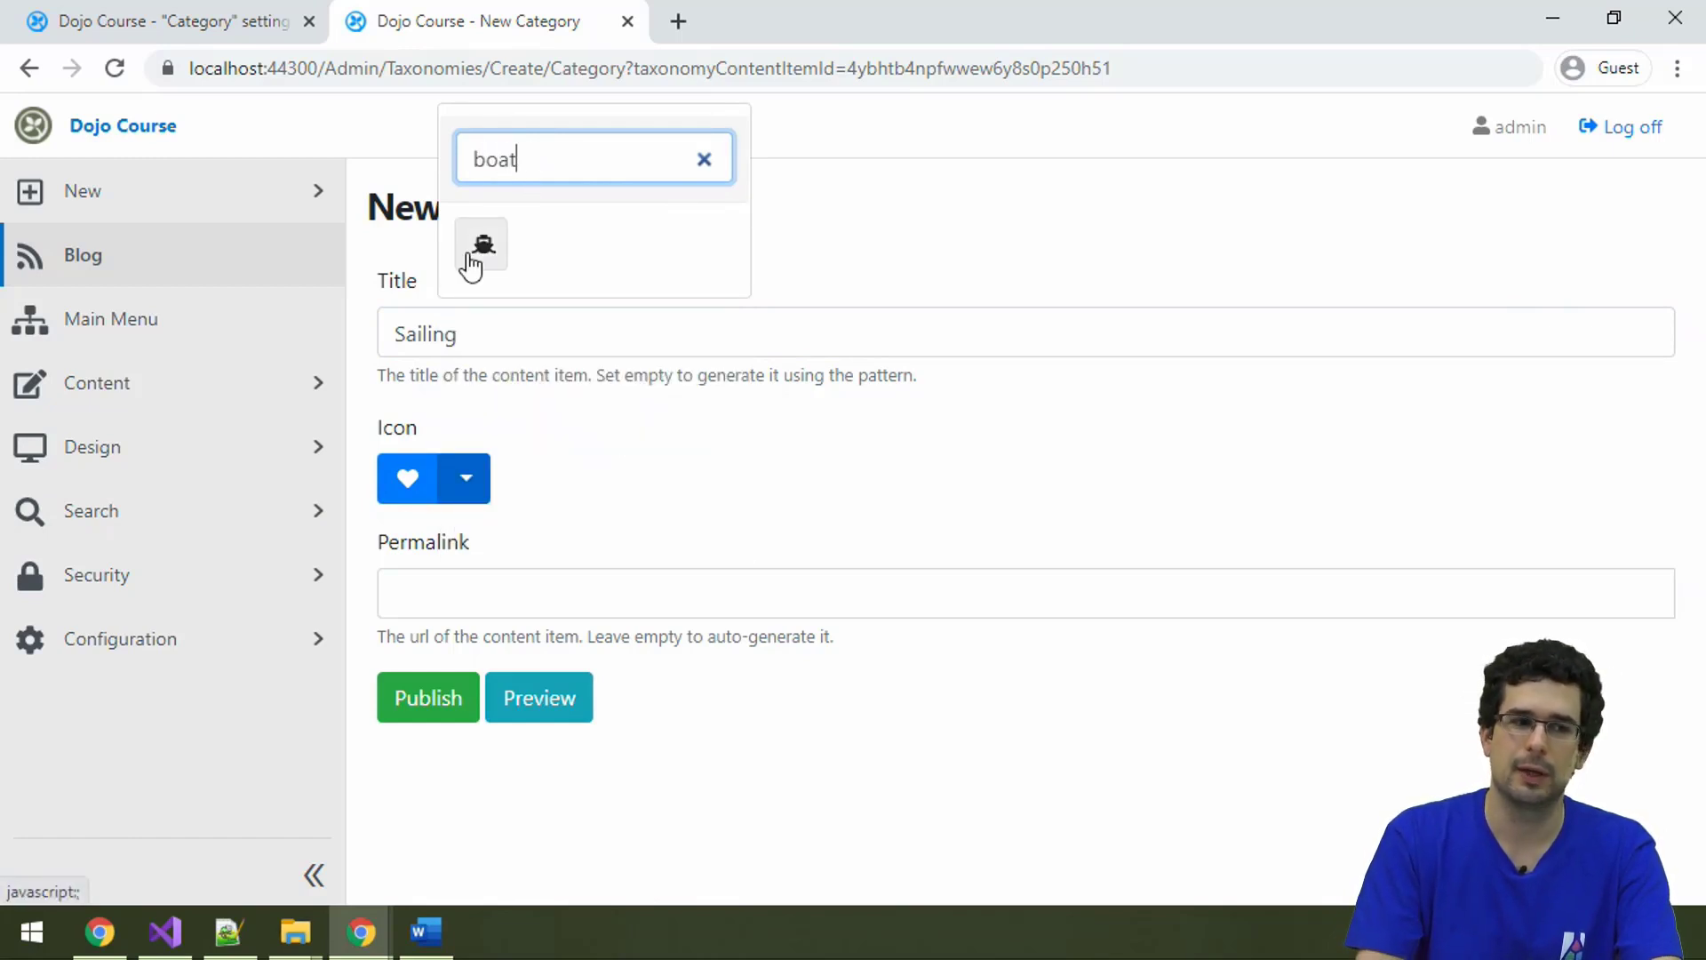
pyautogui.click(471, 266)
pyautogui.click(518, 480)
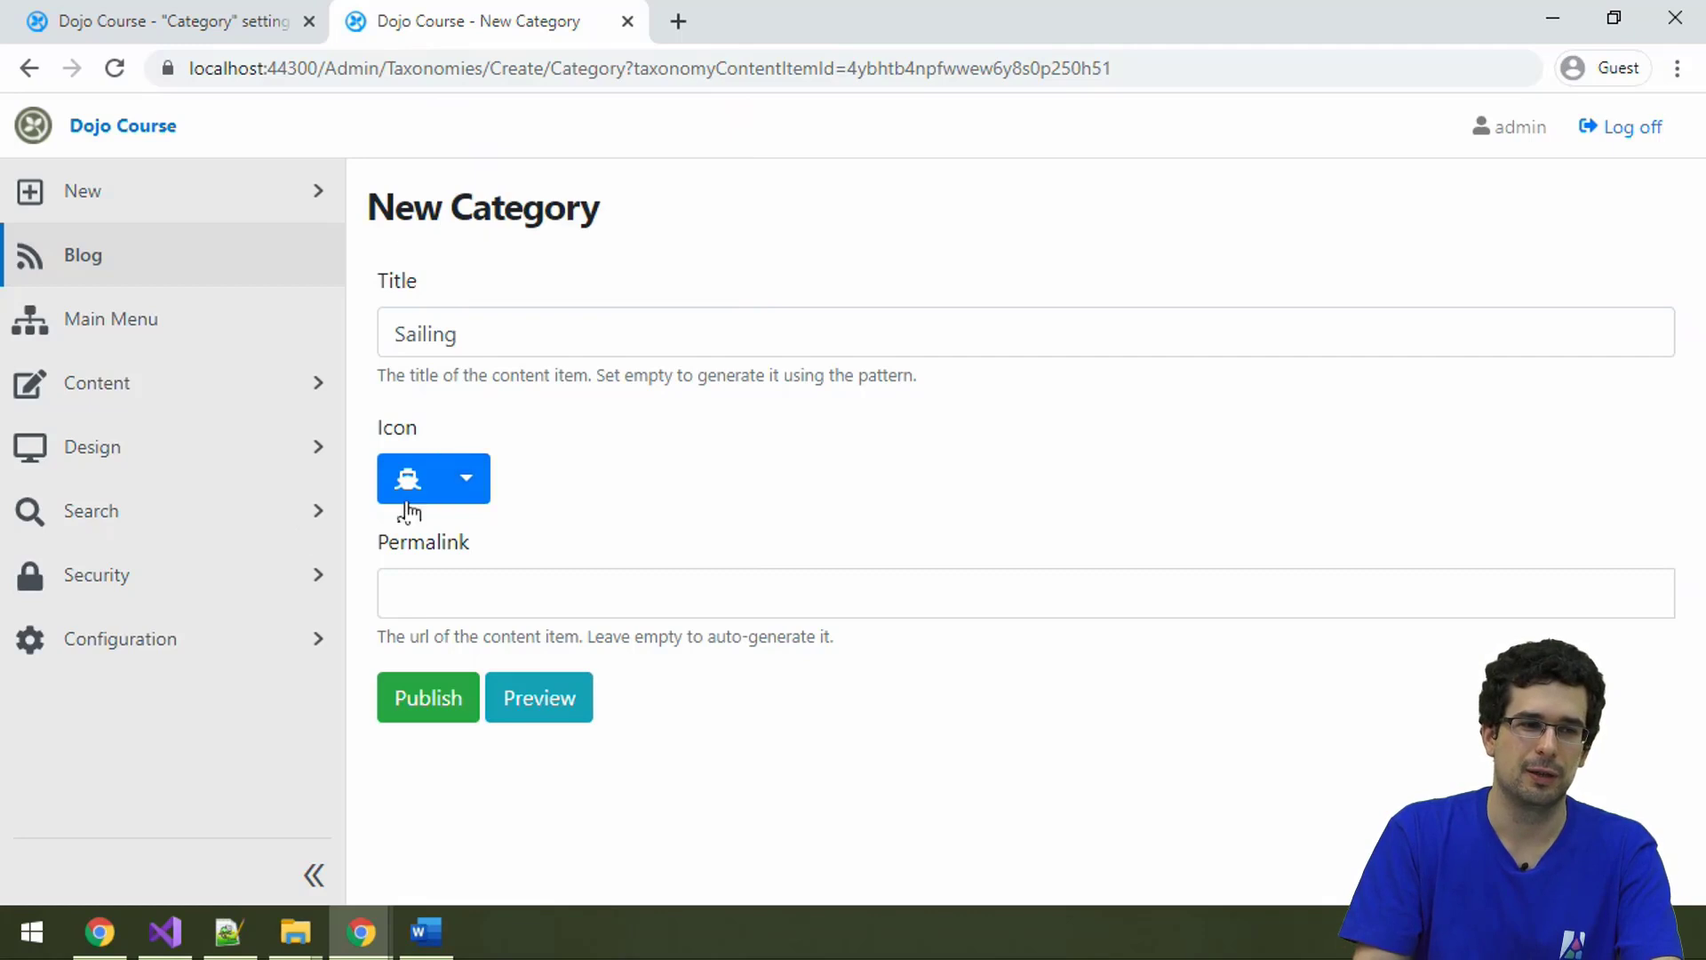
pyautogui.click(449, 716)
# Step: Nest Sailing under Sports and publish the reorganised Categories taxonomy
pyautogui.scroll(-5, 595, 429)
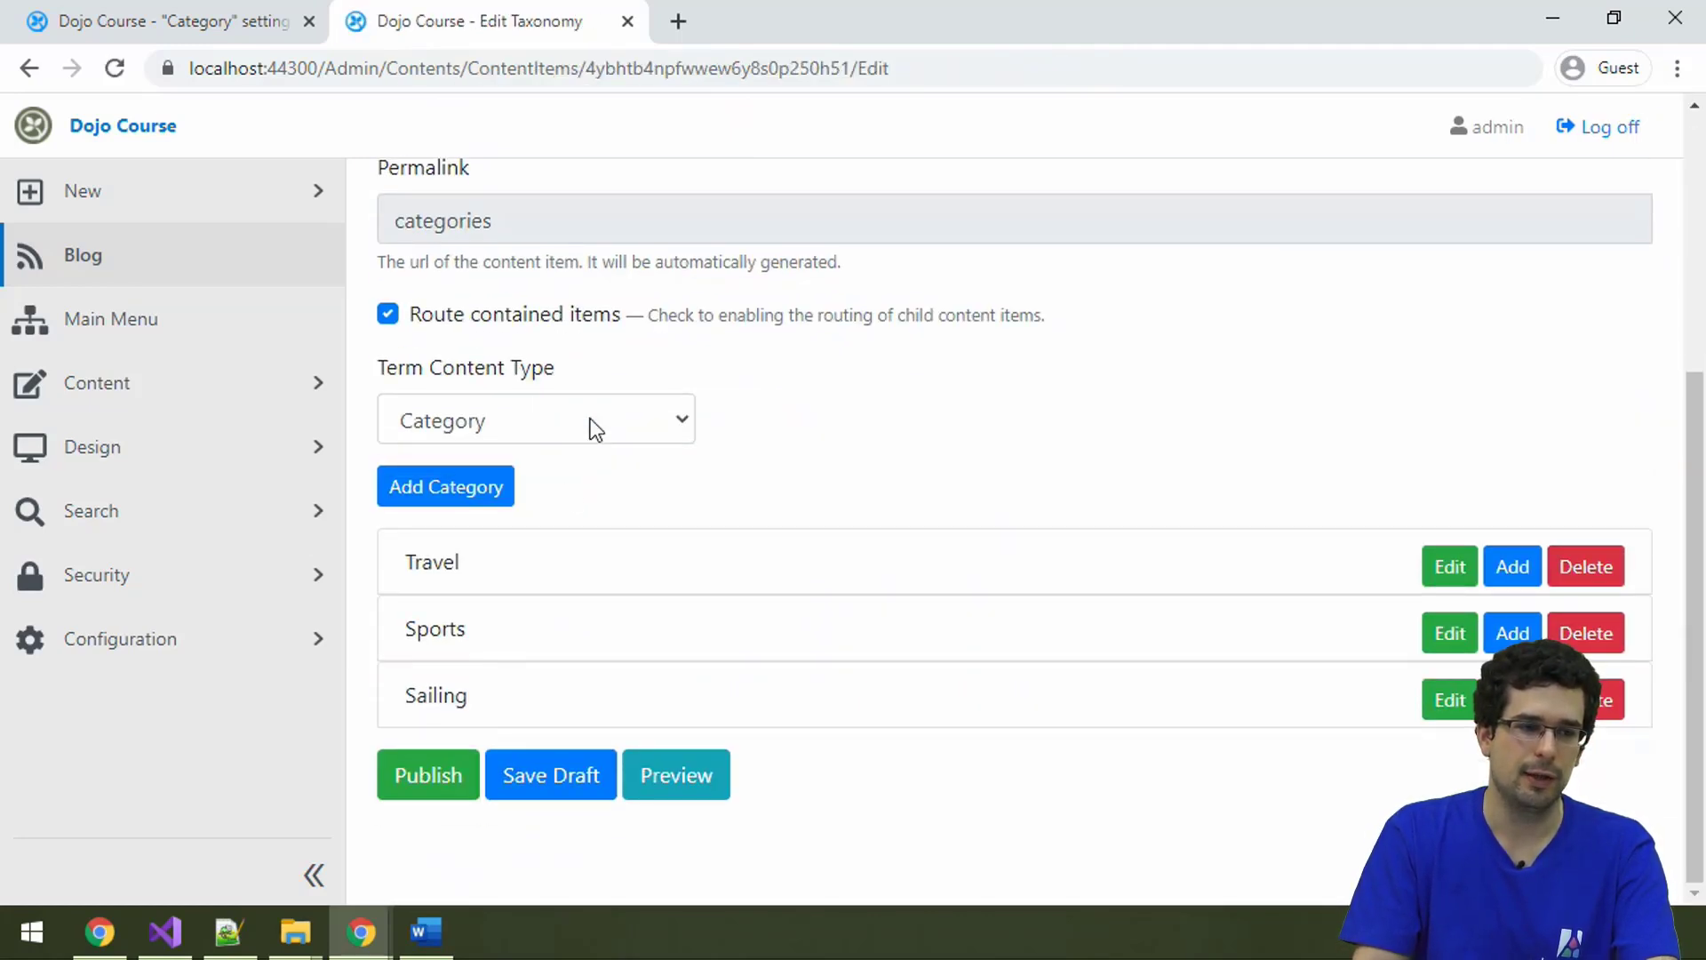
pyautogui.moveTo(468, 701); pyautogui.dragTo(526, 754)
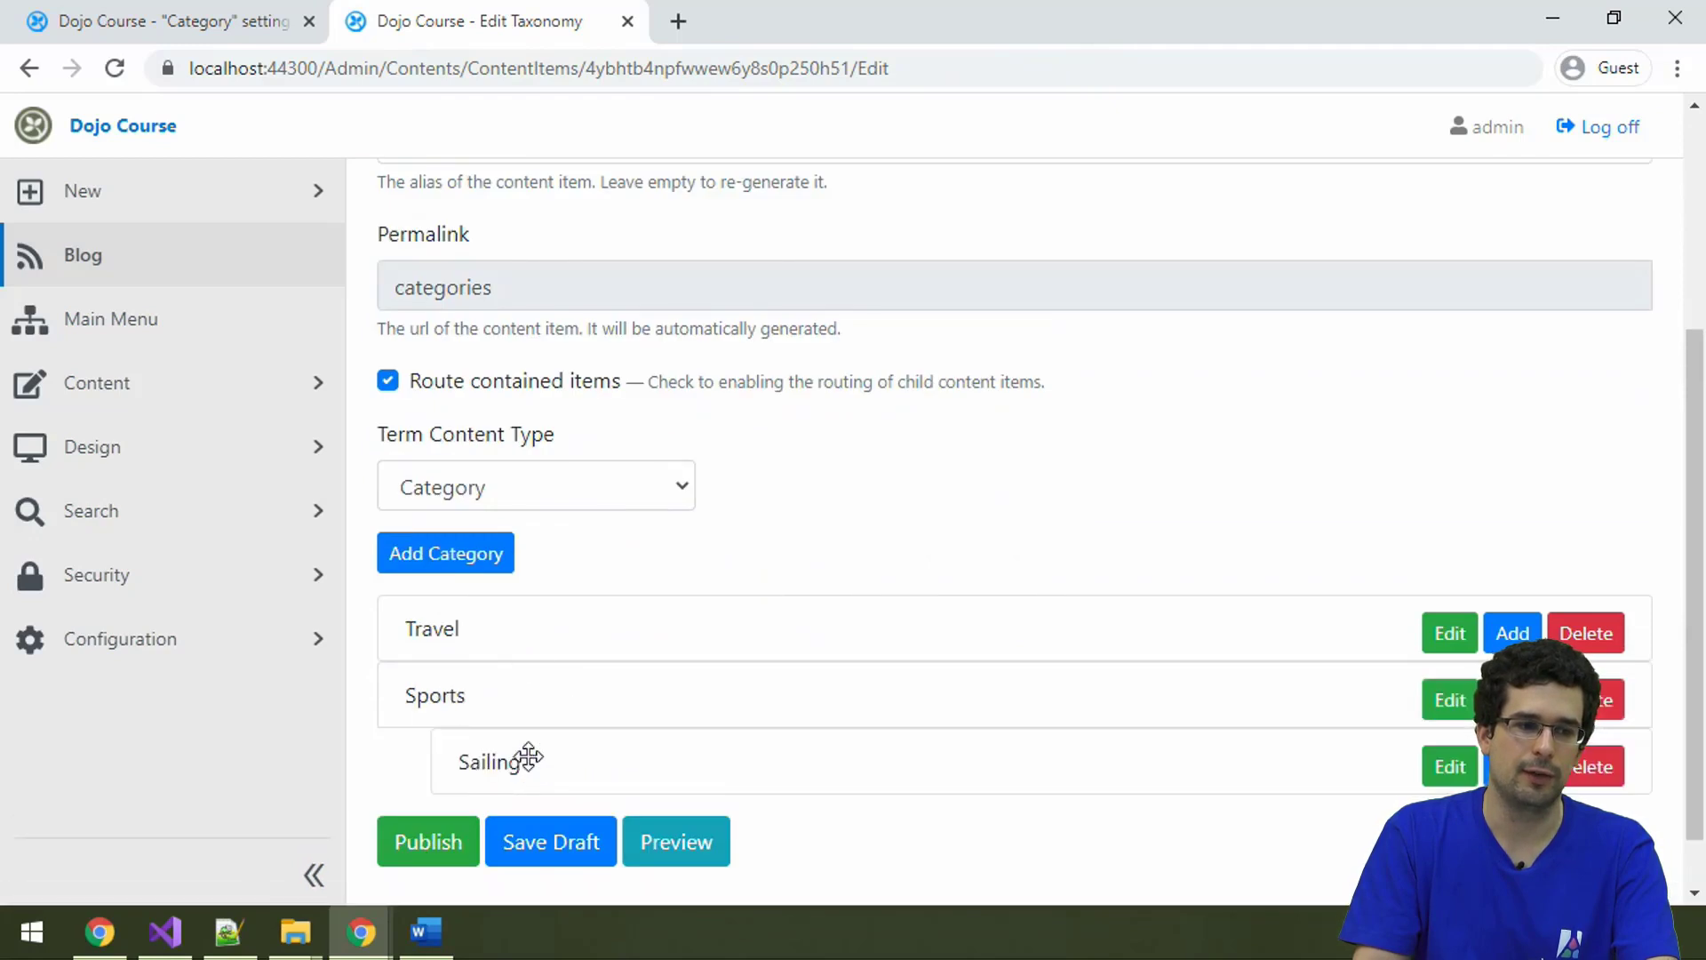
pyautogui.click(456, 841)
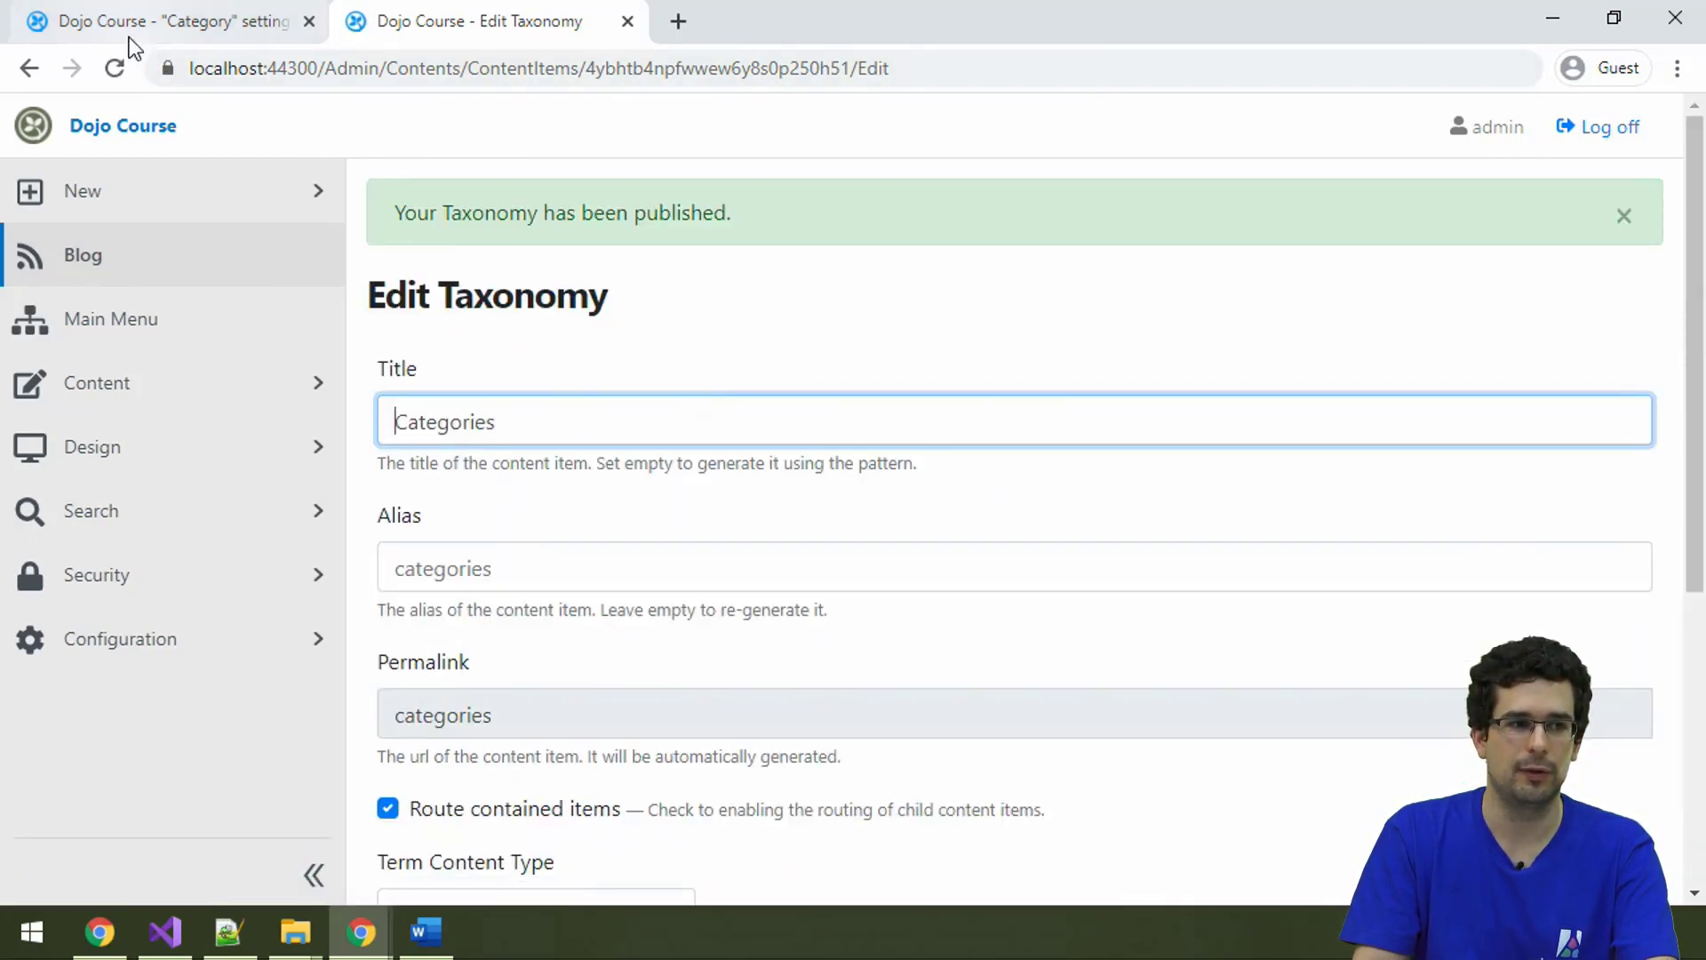
# Step: Open the blog post's editor in a new tab and set its category to Sailing
pyautogui.middleClick(285, 227)
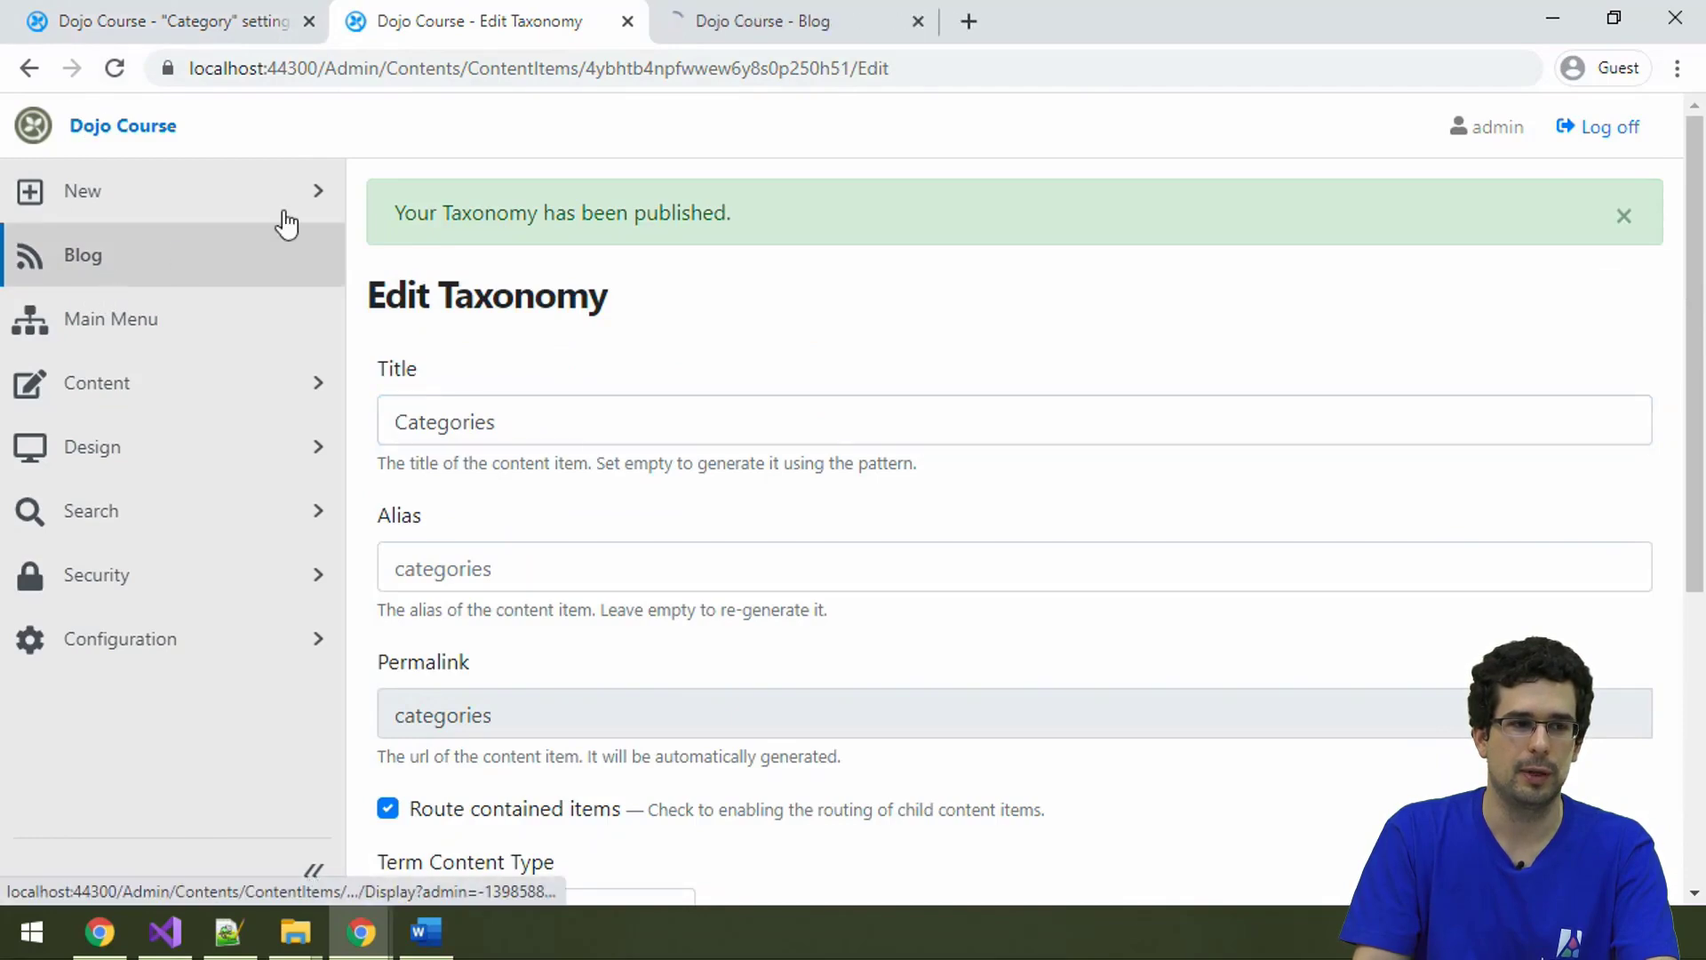
pyautogui.click(771, 23)
pyautogui.click(555, 345)
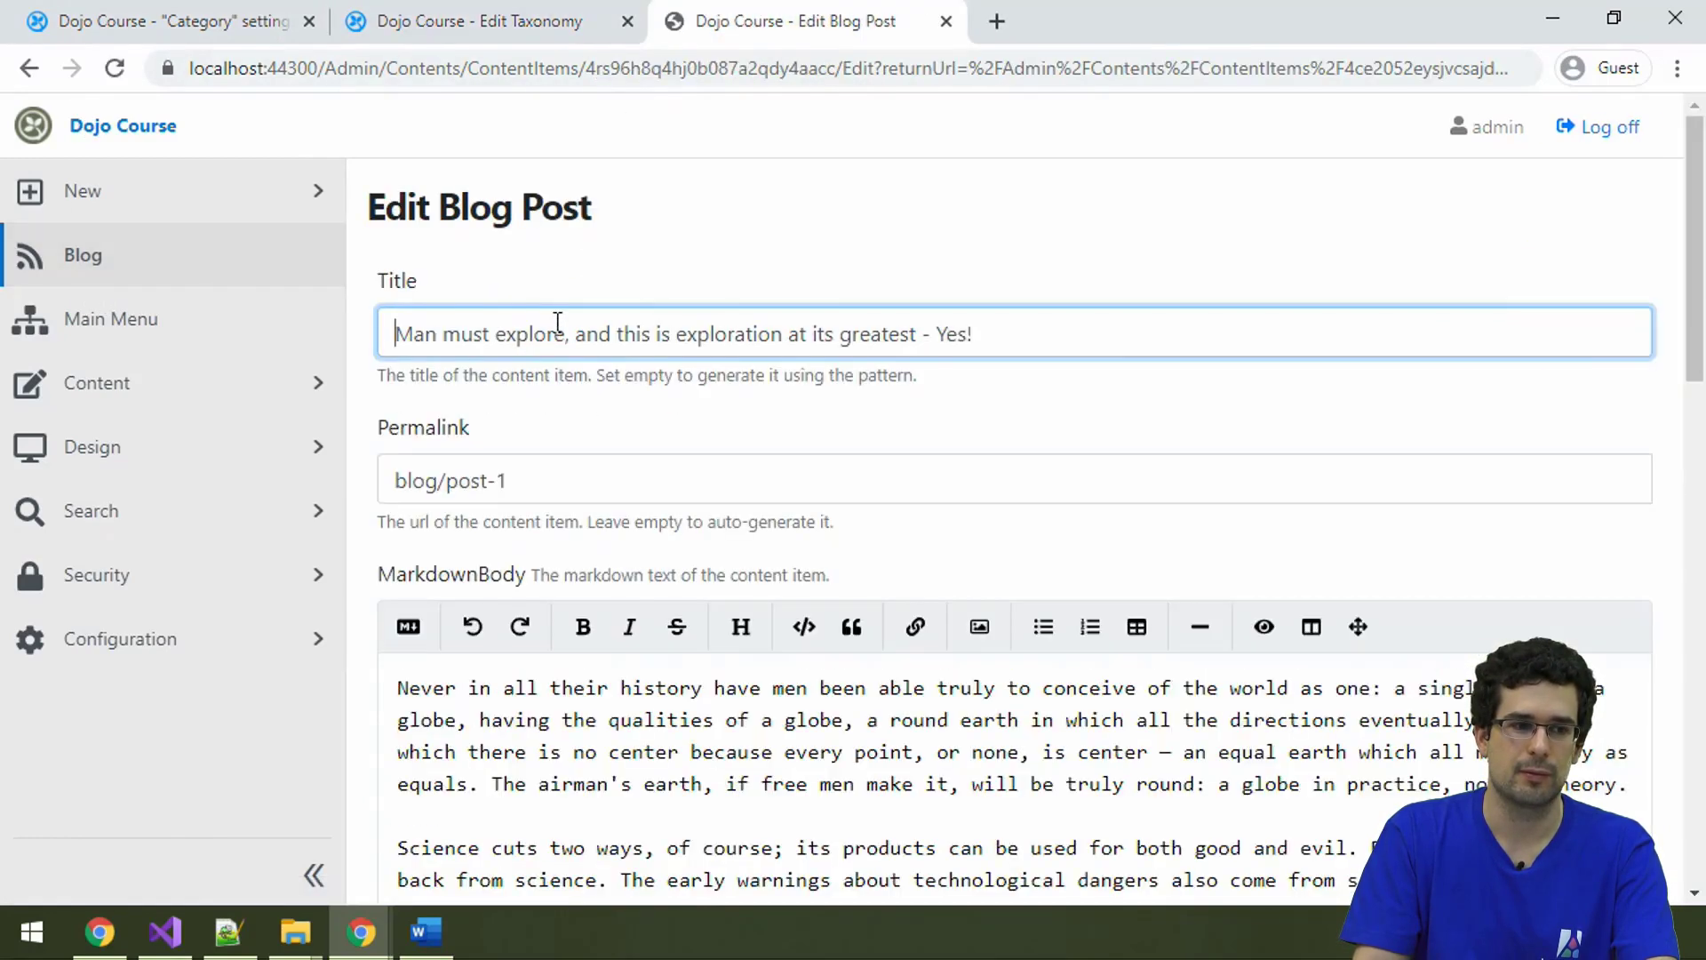
pyautogui.scroll(-15, 556, 320)
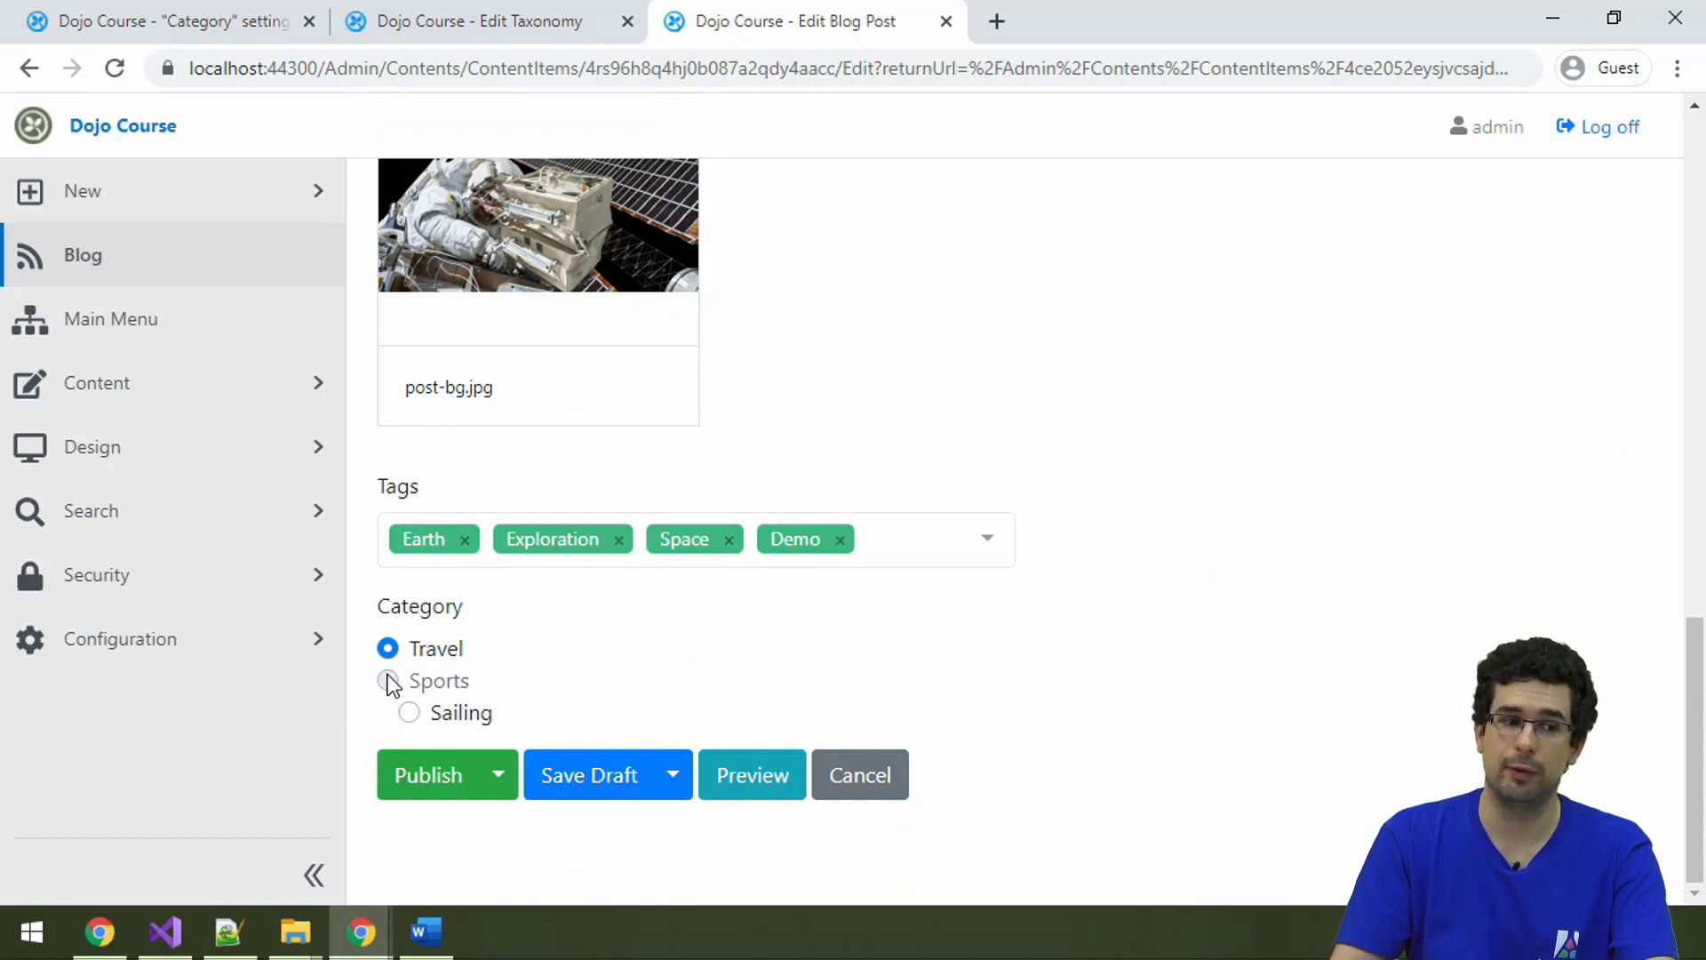
pyautogui.click(408, 710)
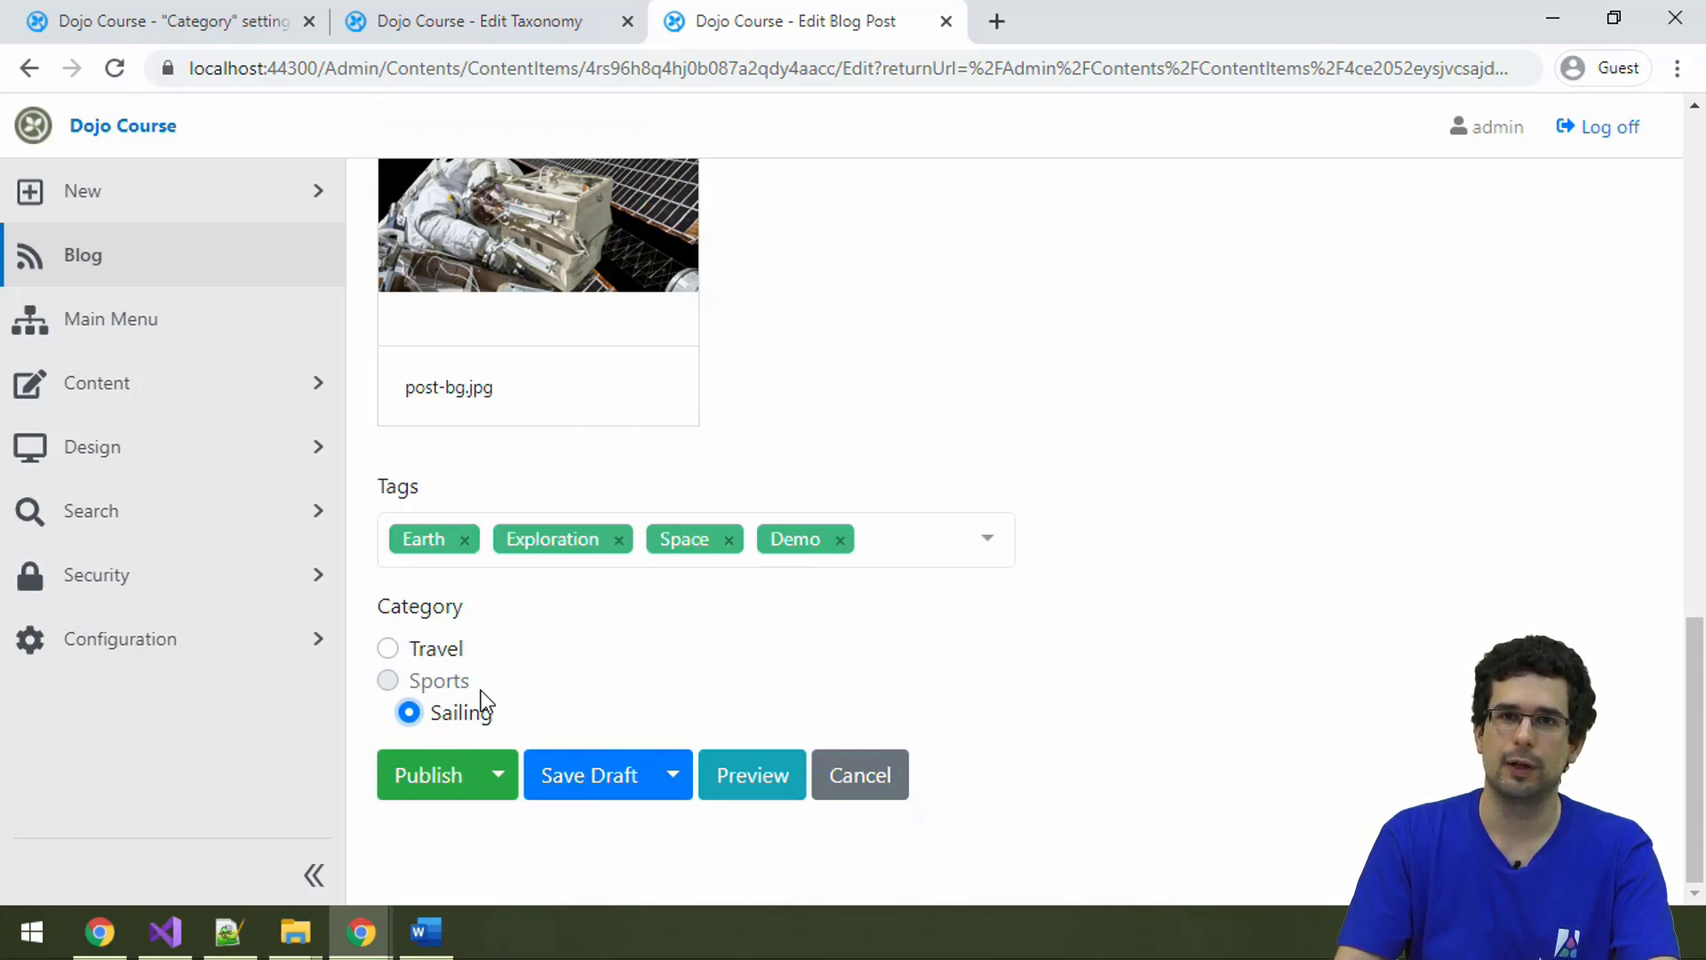
pyautogui.scroll(15, 586, 444)
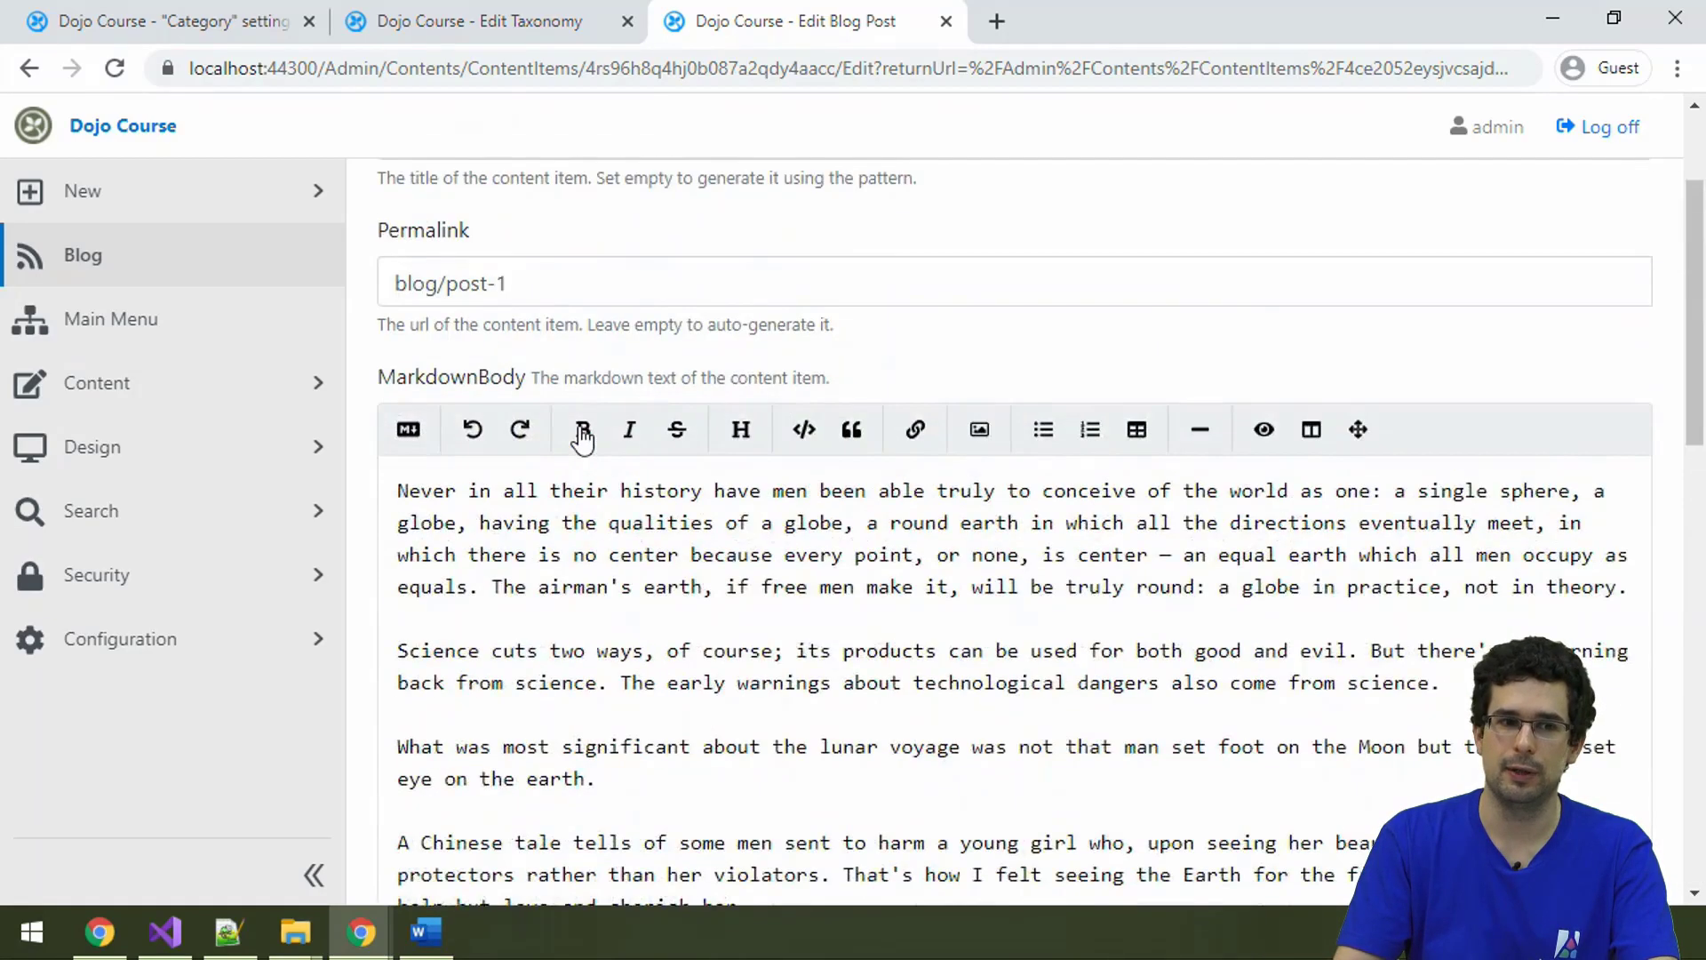
# Step: View the public Dojo Course site in a new tab and scroll through the blog
pyautogui.middleClick(134, 129)
pyautogui.click(1096, 25)
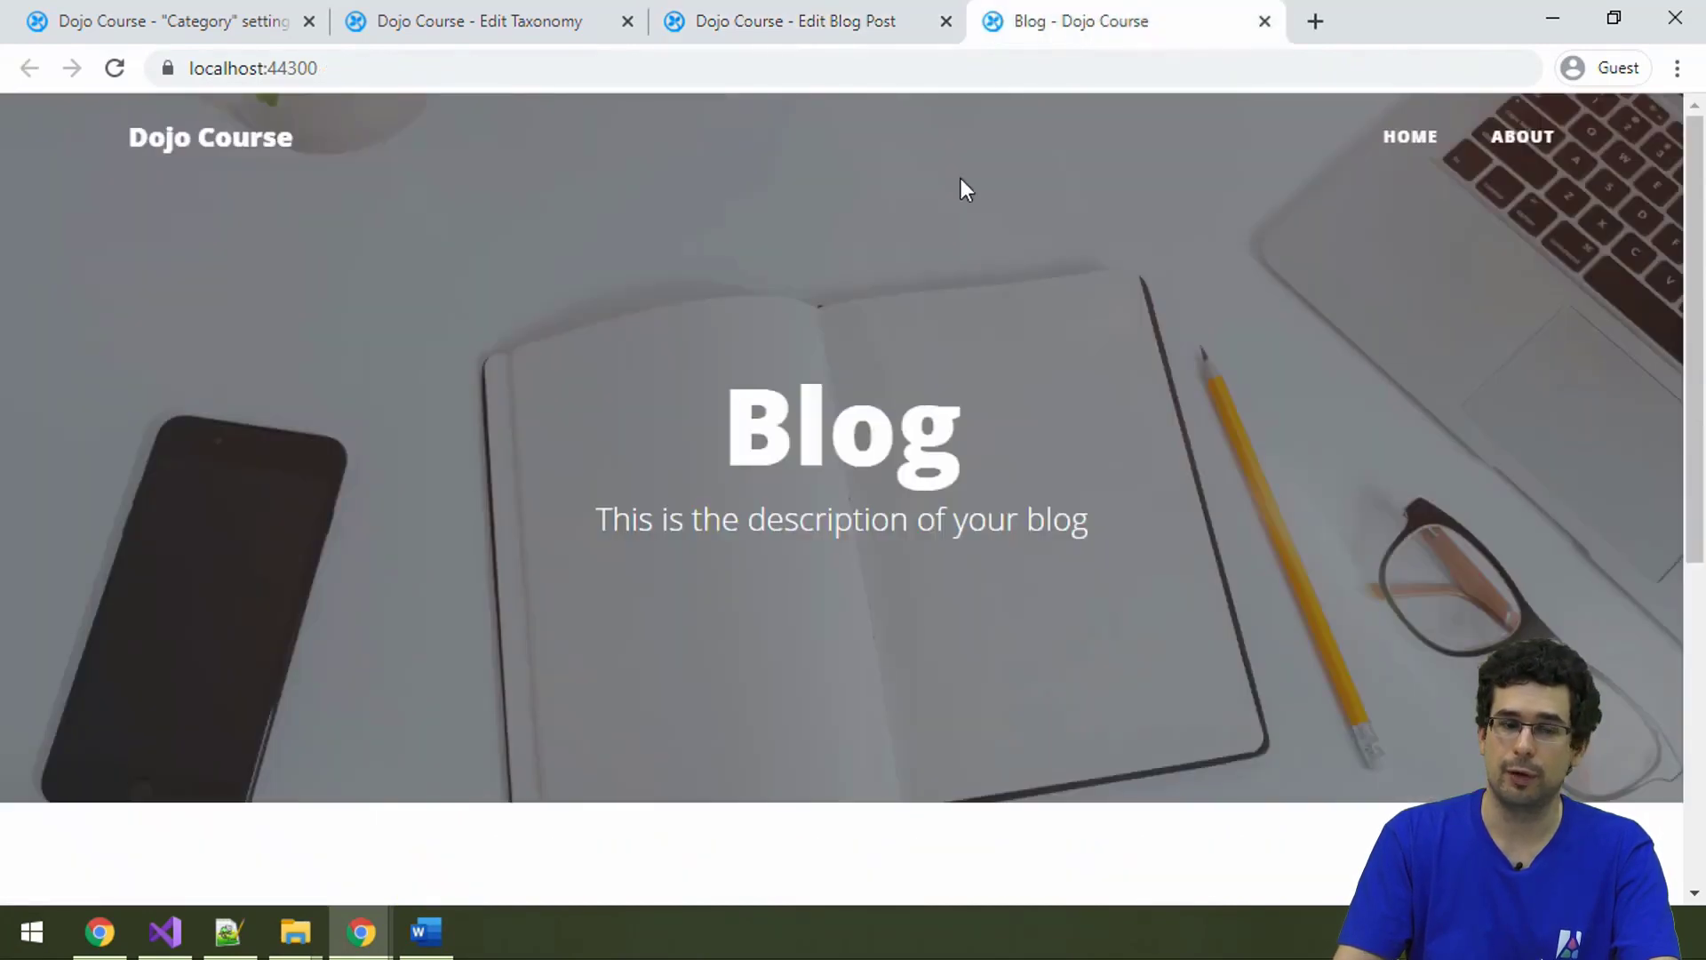
pyautogui.scroll(-5, 964, 187)
pyautogui.scroll(-2, 906, 274)
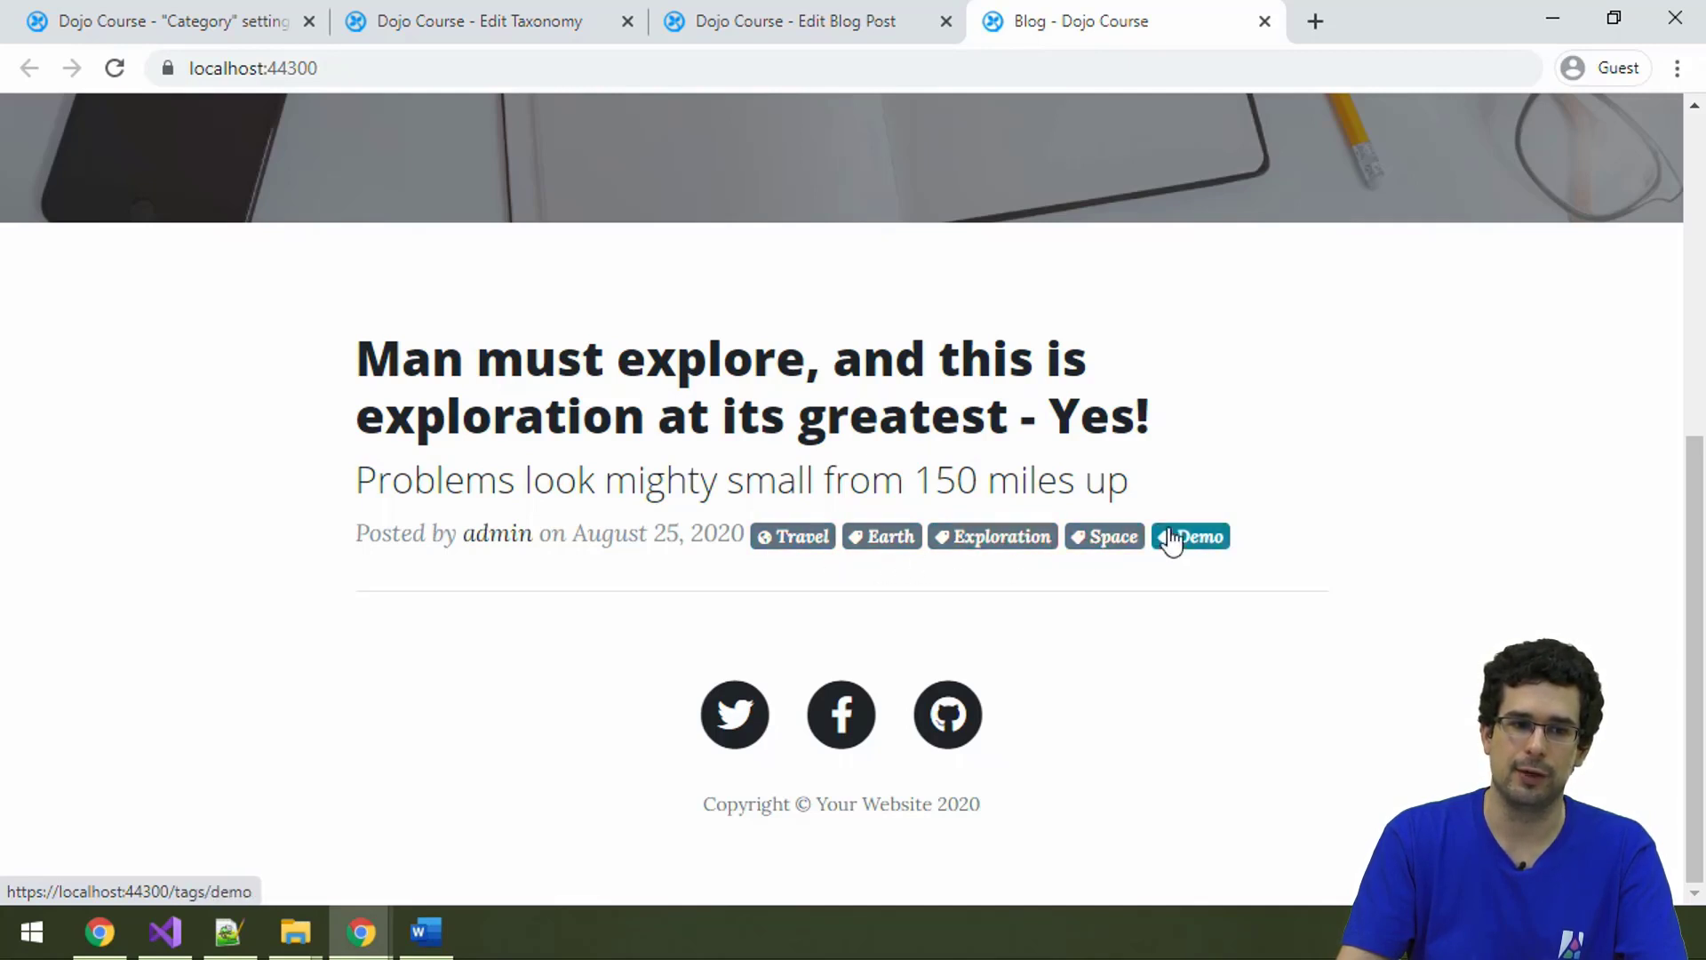
# Step: Open the Travel category page and check its categories/travel address
pyautogui.click(780, 536)
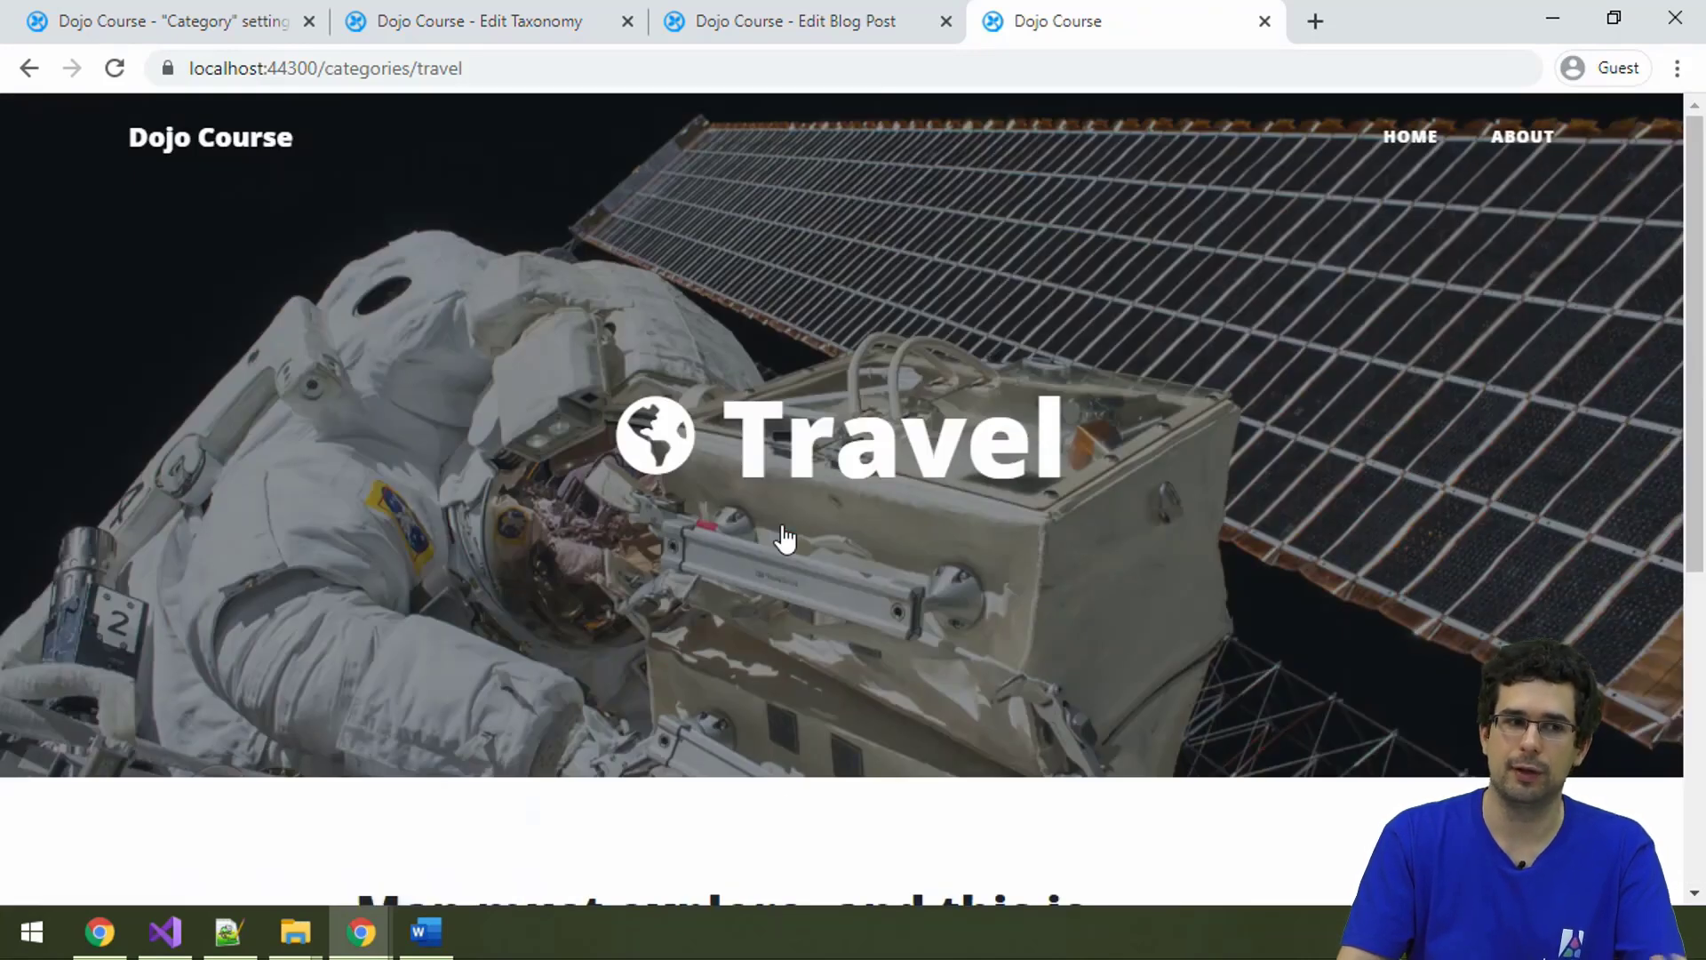
pyautogui.scroll(-6, 782, 537)
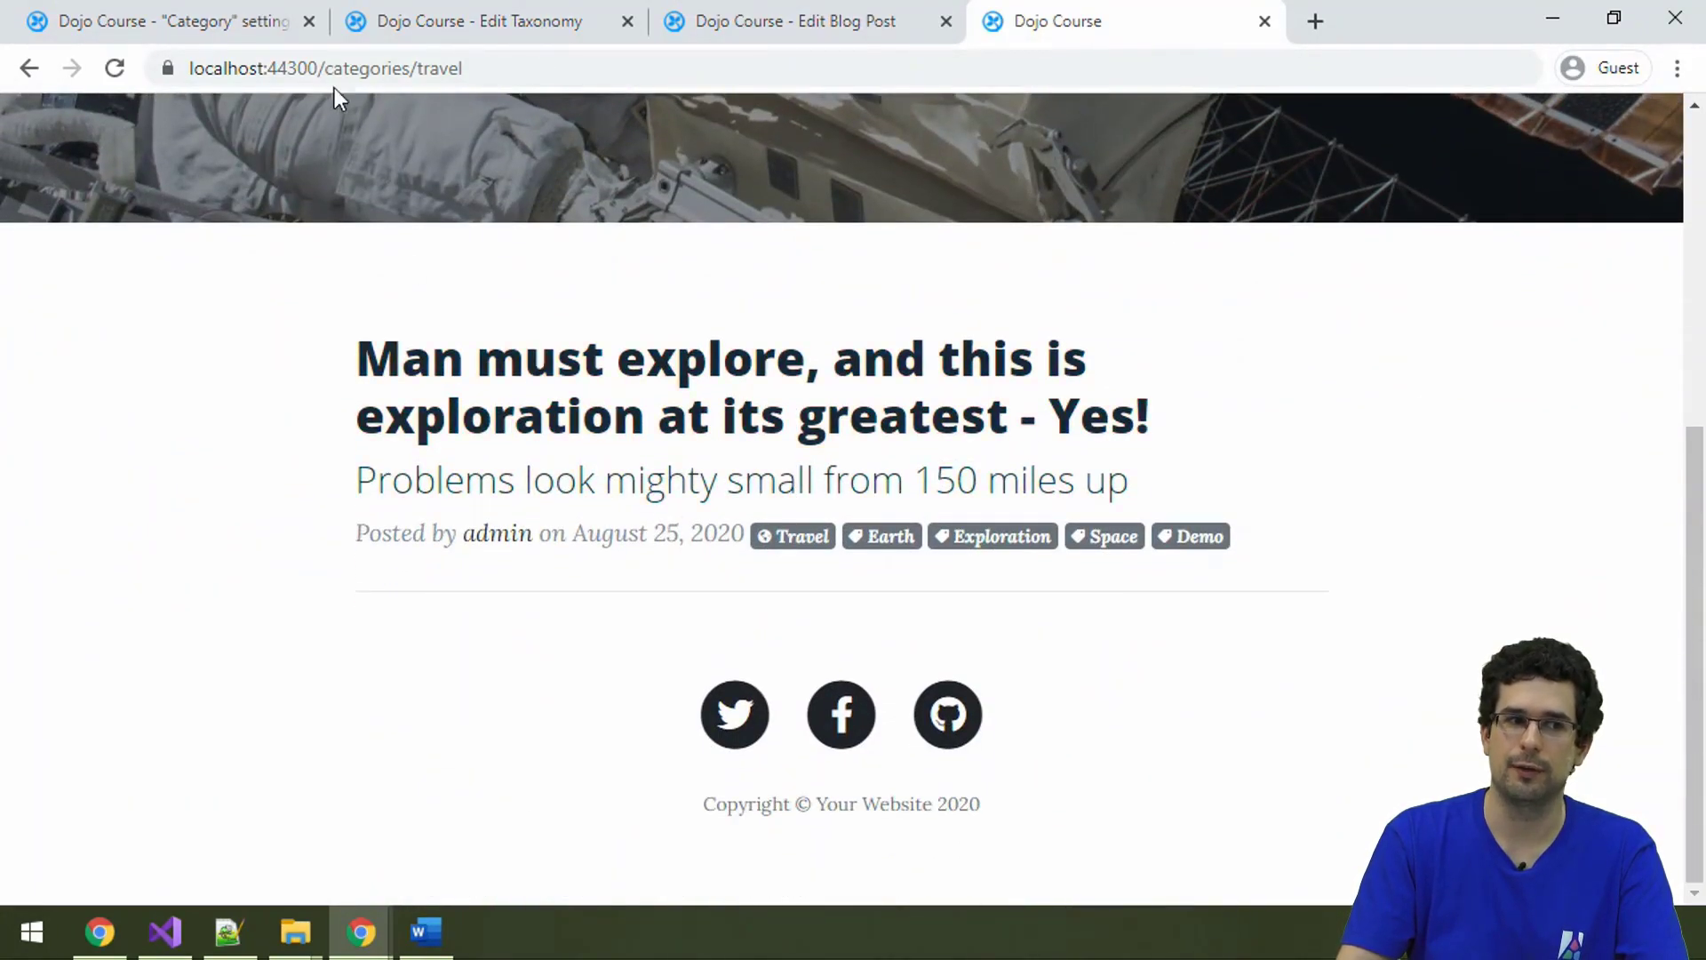
pyautogui.moveTo(322, 67); pyautogui.dragTo(555, 67)
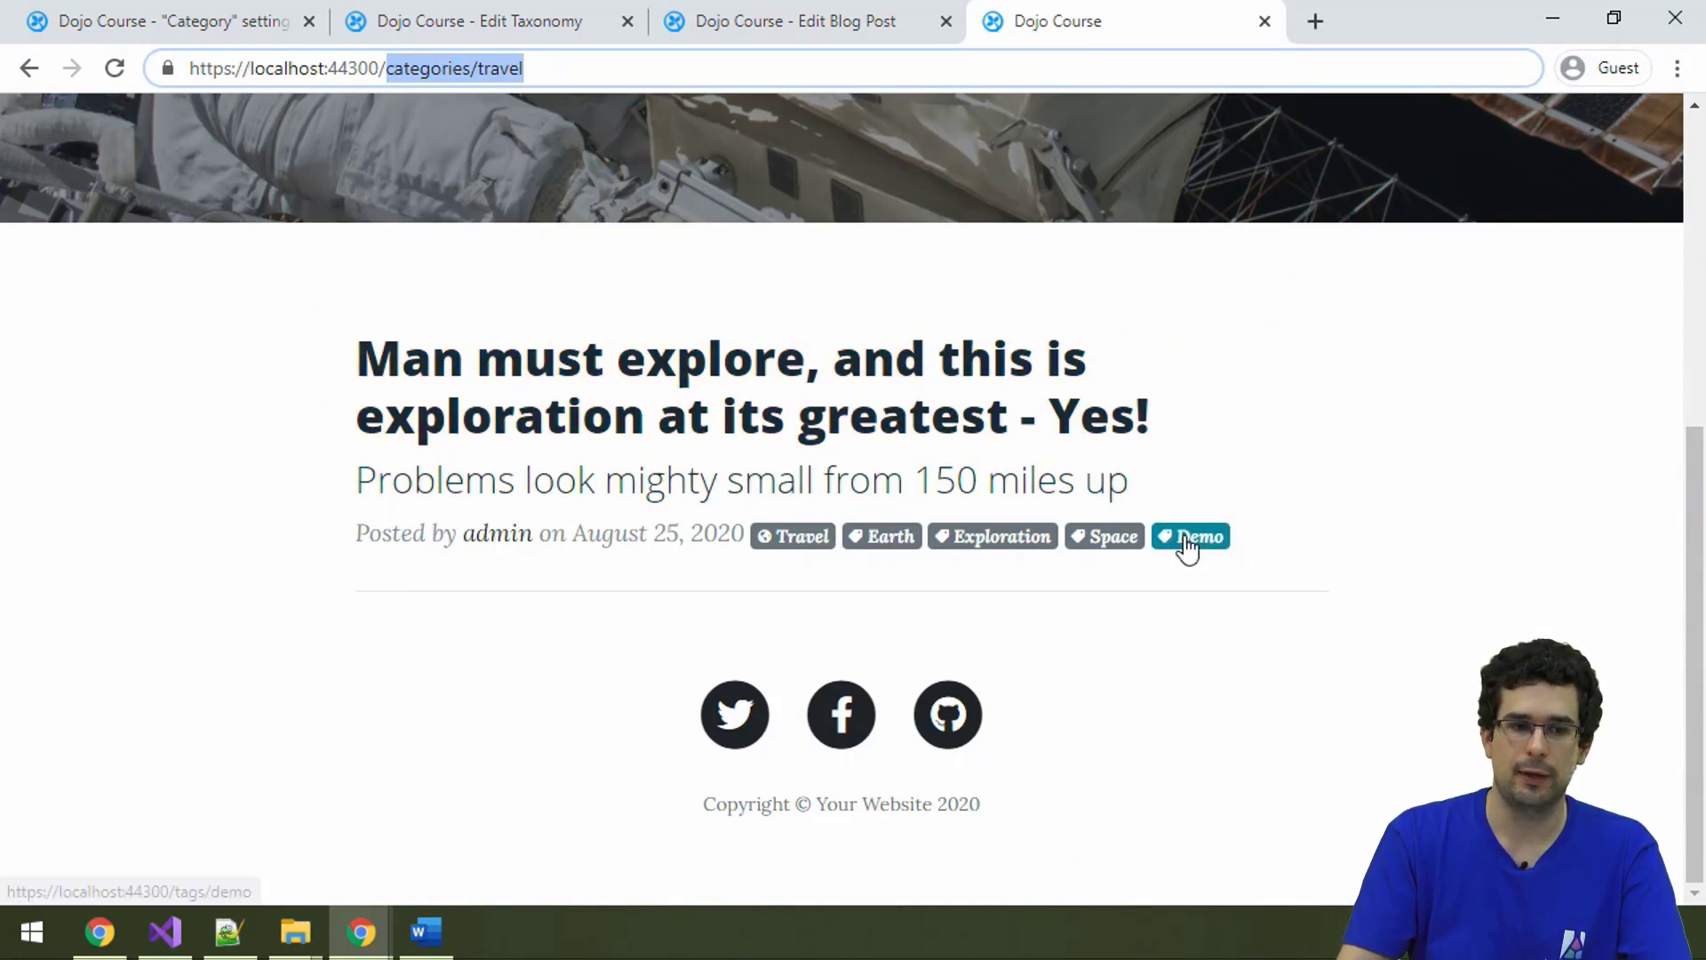
# Step: Open the Exploration tag page listing the exploration post
pyautogui.click(1008, 542)
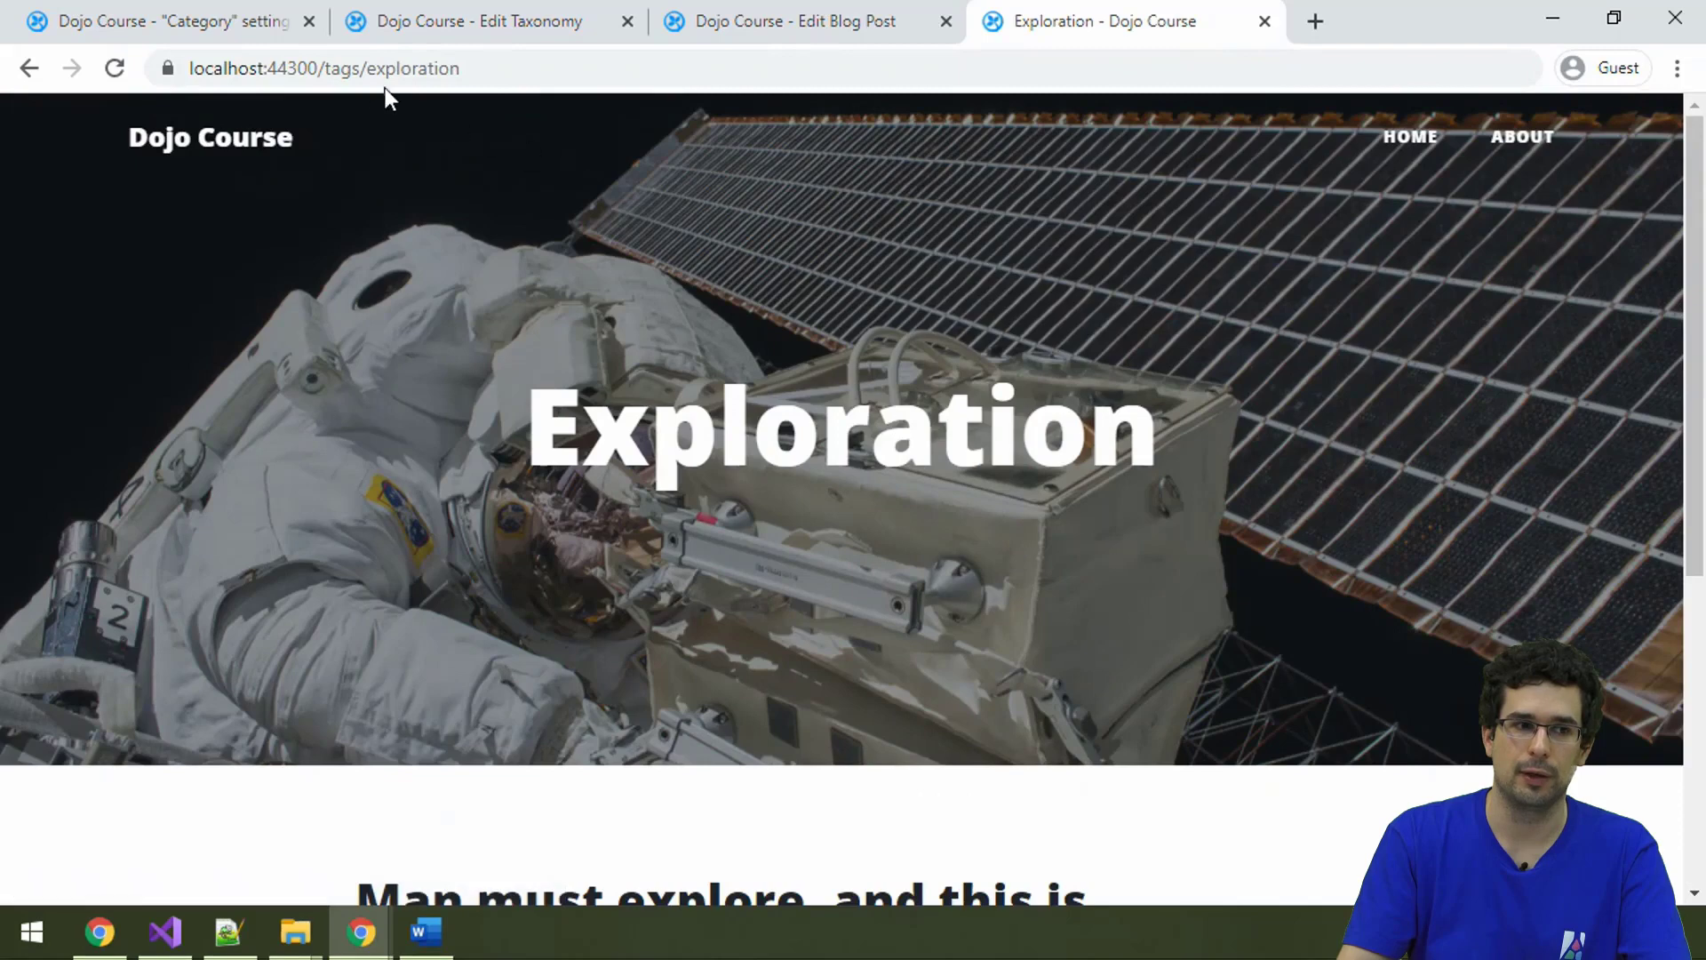
pyautogui.moveTo(330, 74); pyautogui.dragTo(480, 67)
pyautogui.scroll(-5, 665, 268)
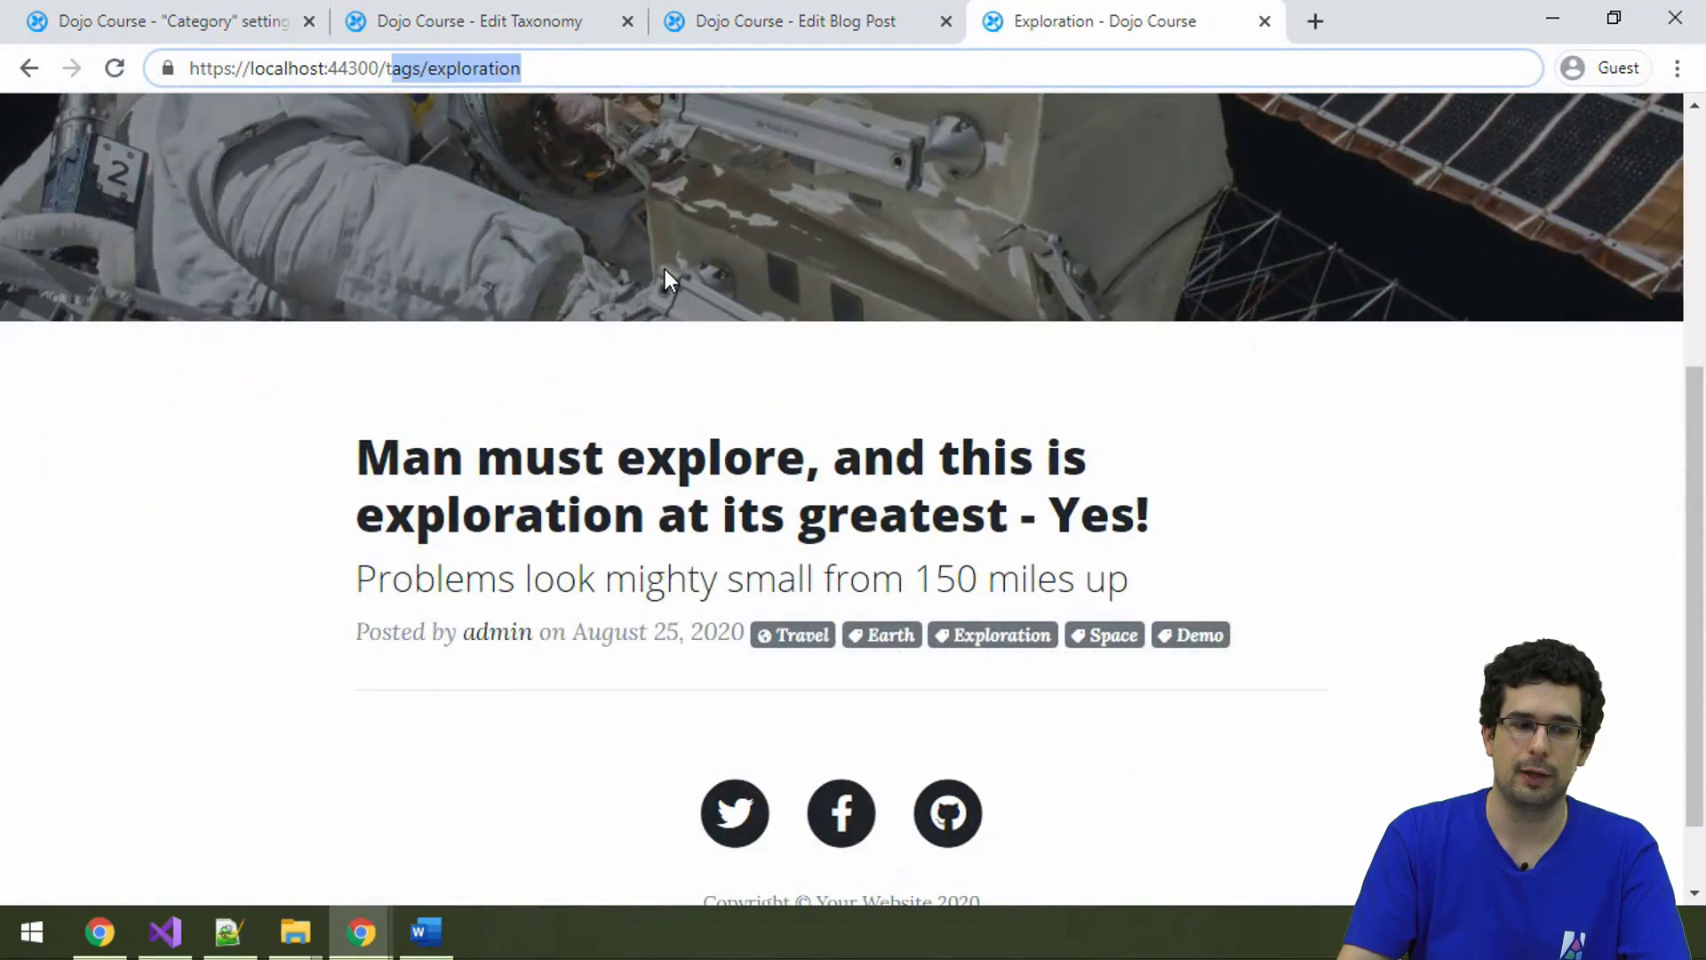
pyautogui.click(394, 307)
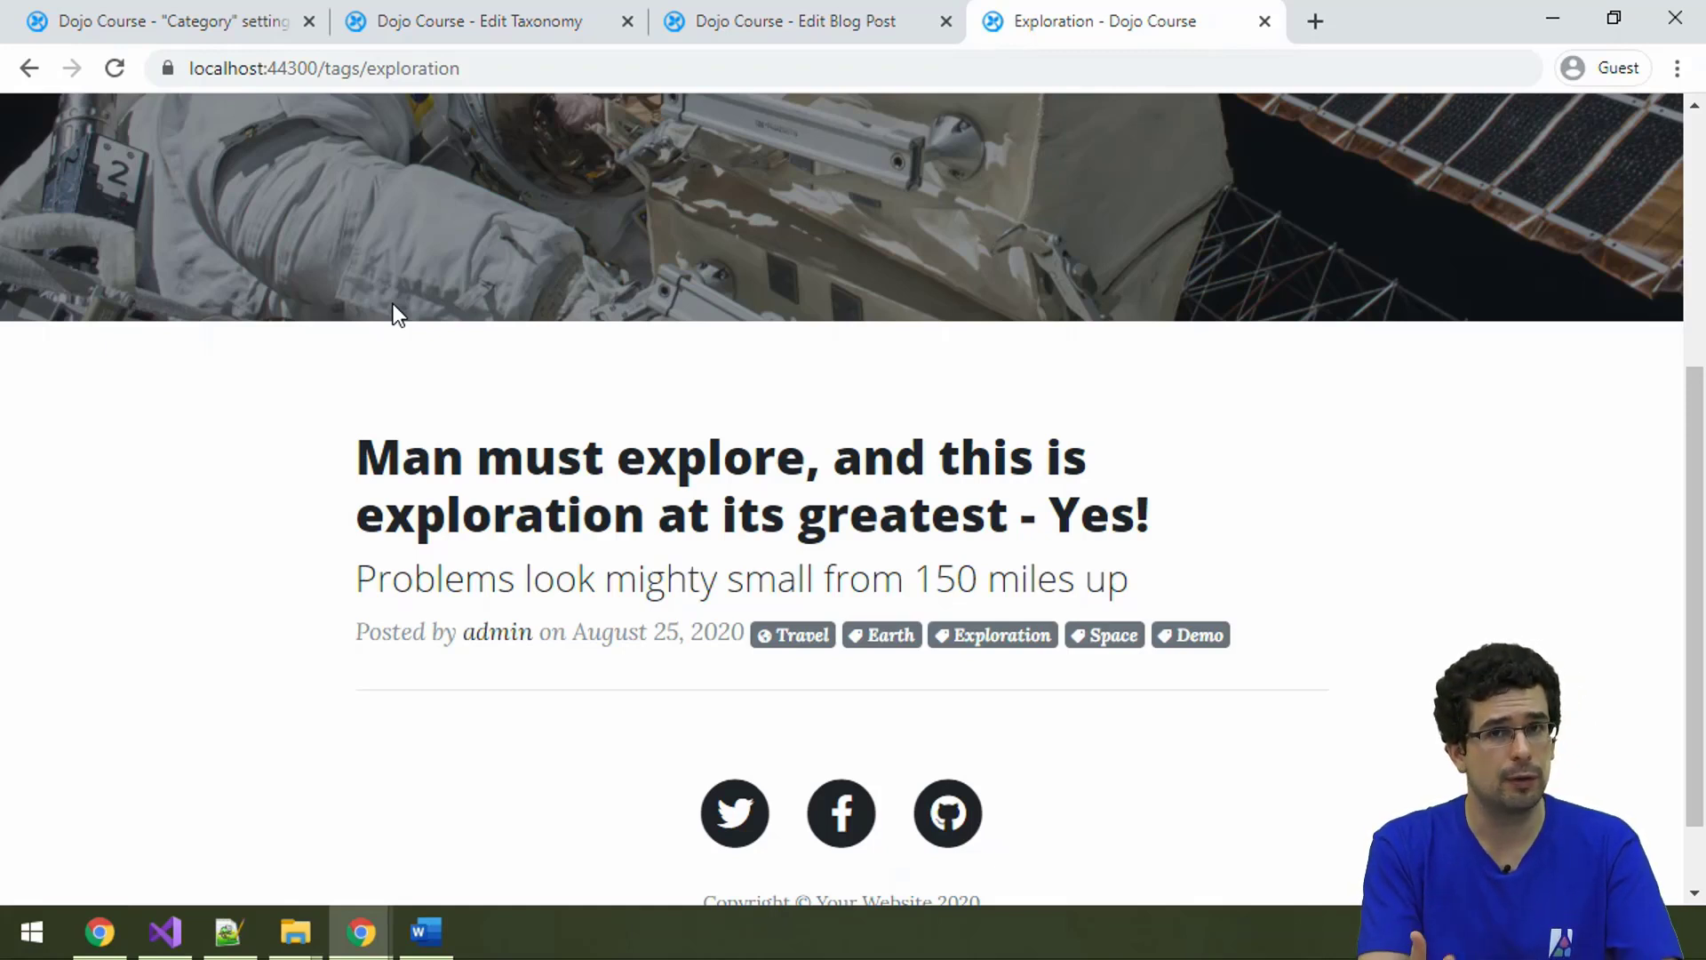
# Step: In the taxonomy tab, go to Content > Content Definition > Content Types in the admin menu
pyautogui.click(448, 27)
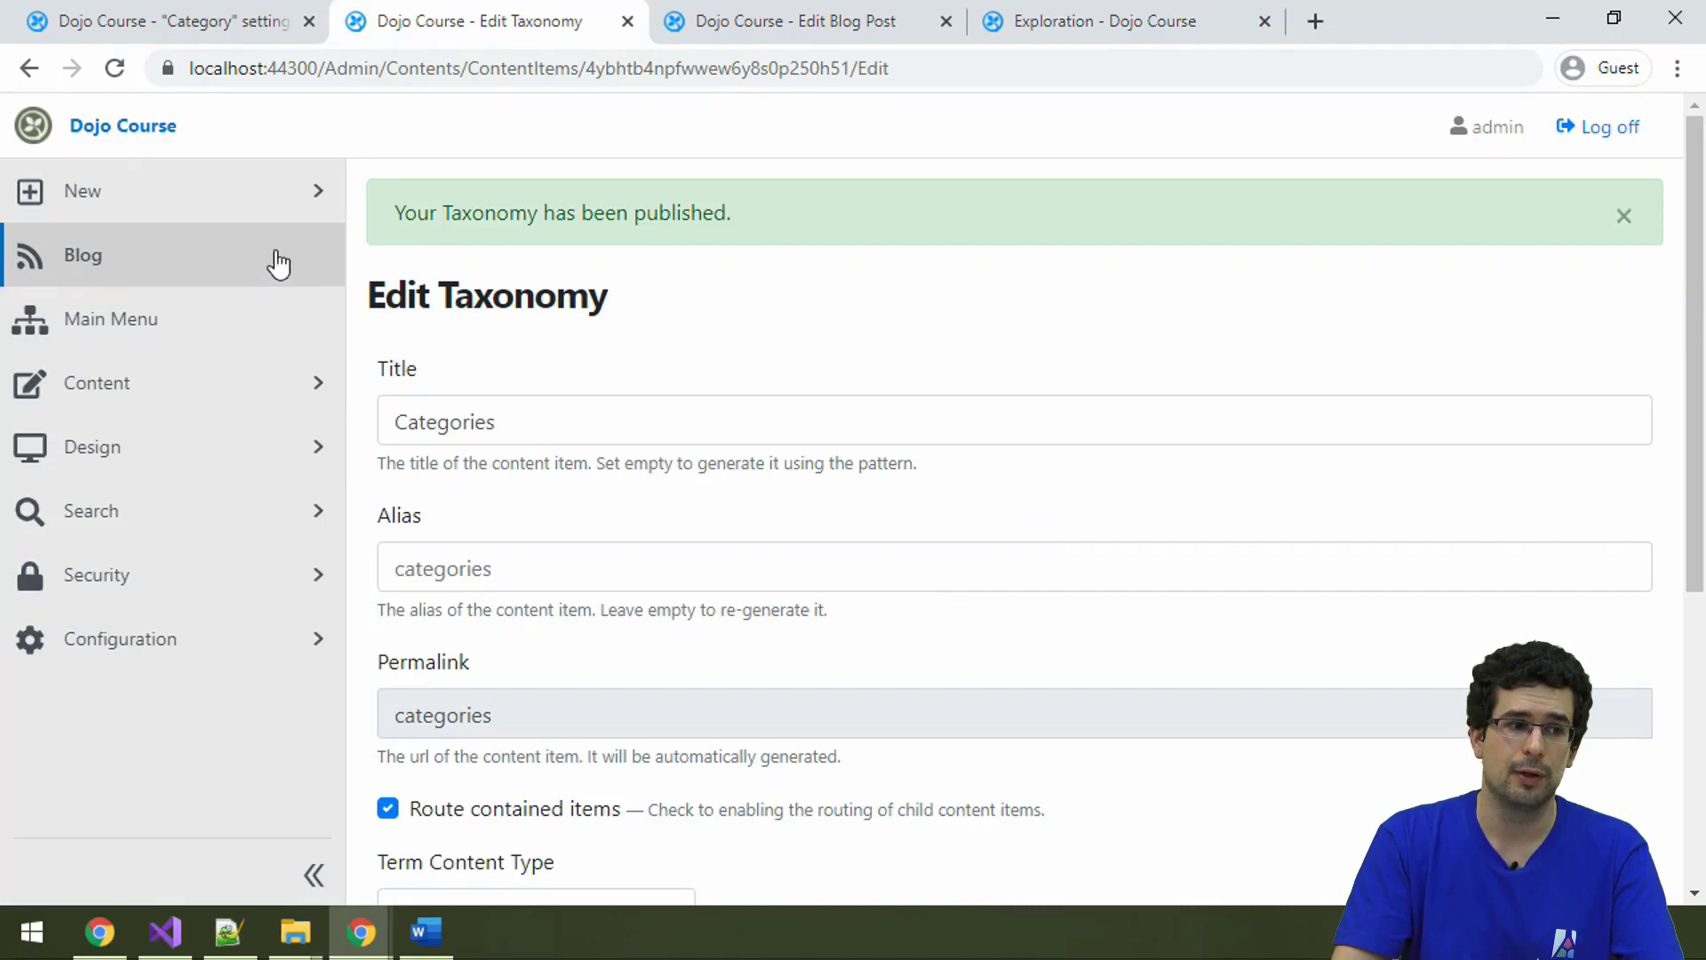
pyautogui.click(261, 397)
pyautogui.click(255, 494)
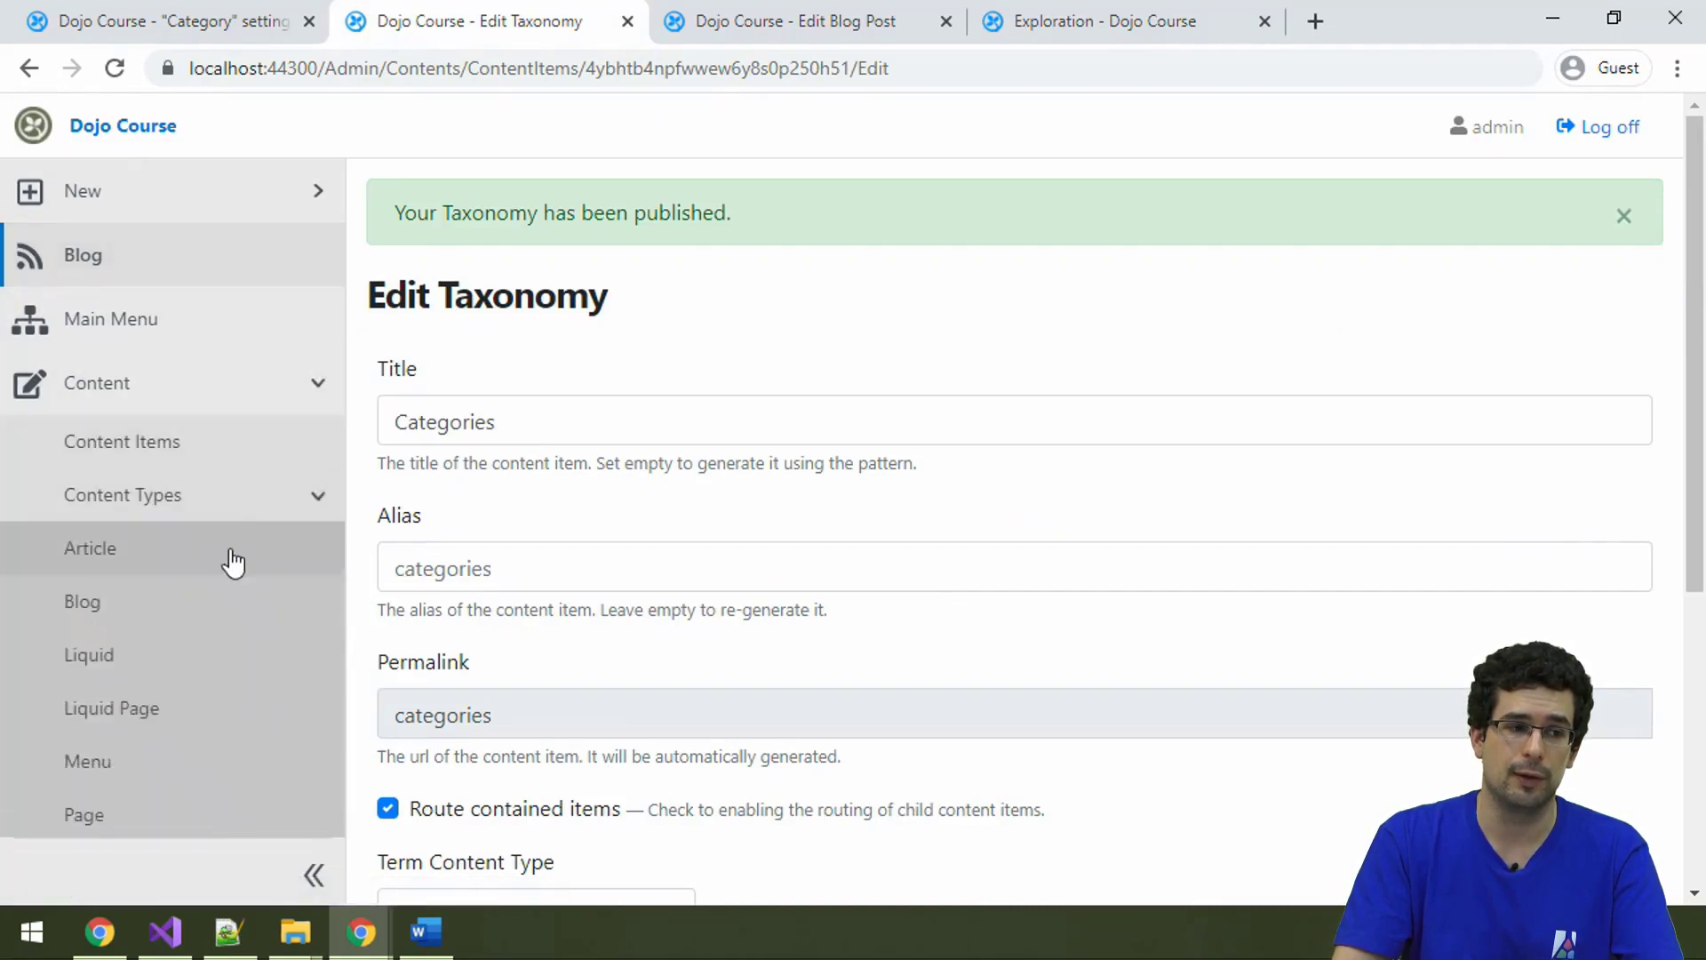
pyautogui.scroll(-5, 203, 569)
pyautogui.click(215, 586)
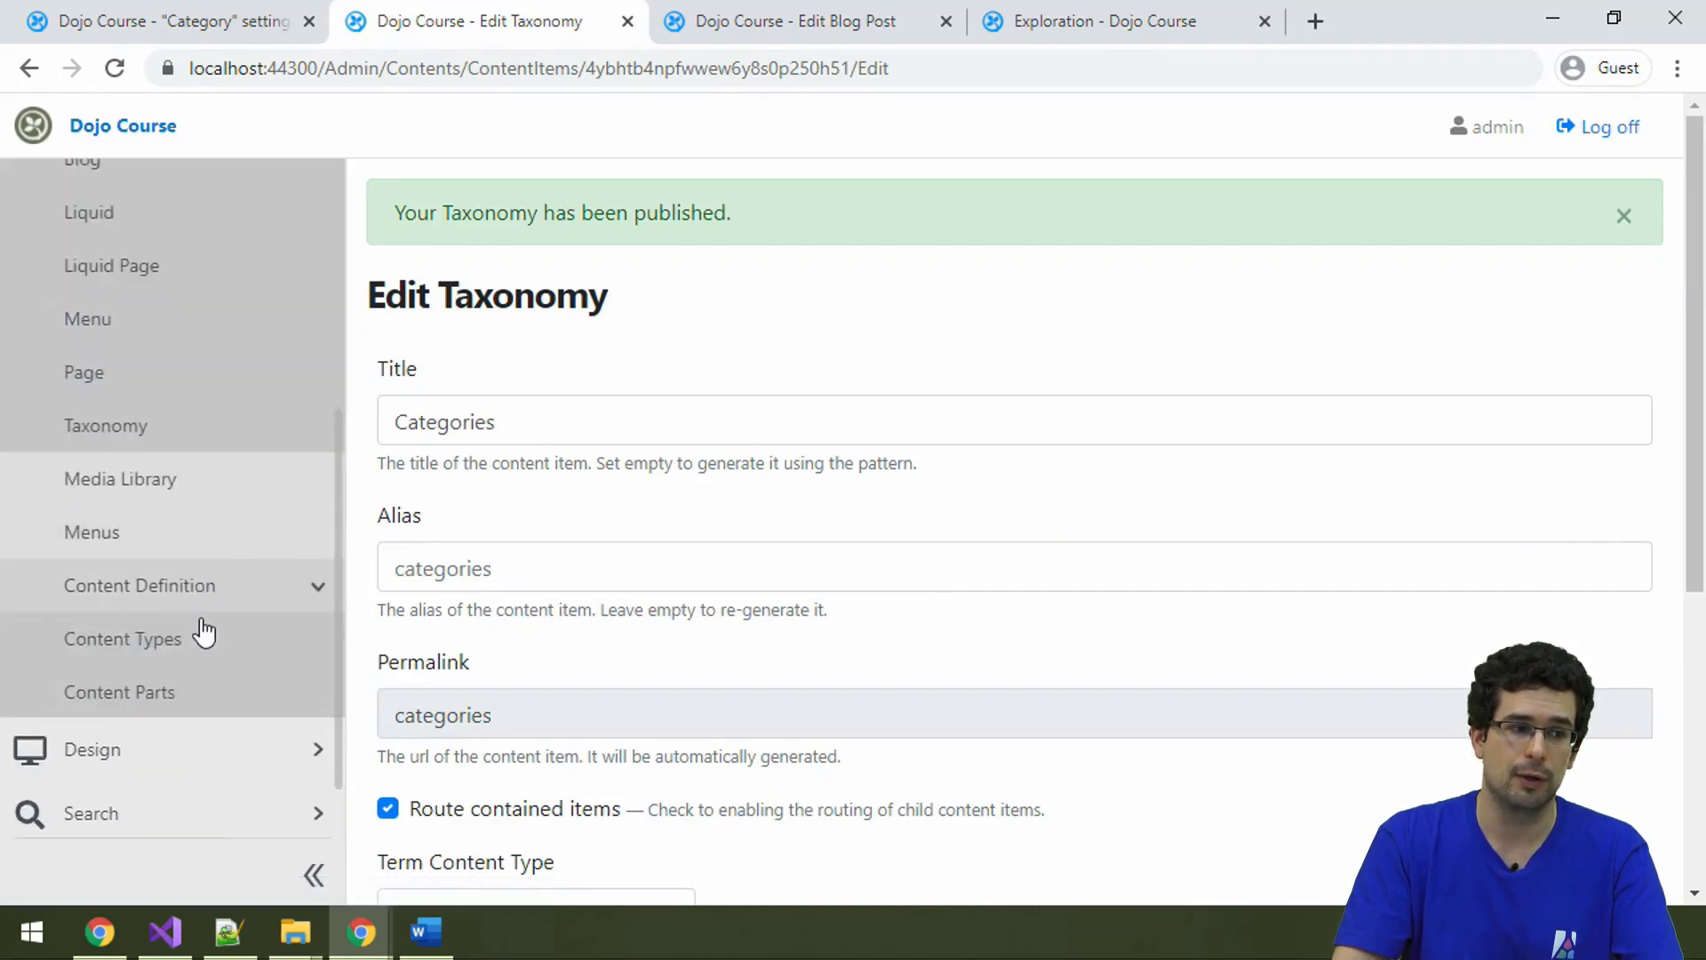
pyautogui.click(203, 651)
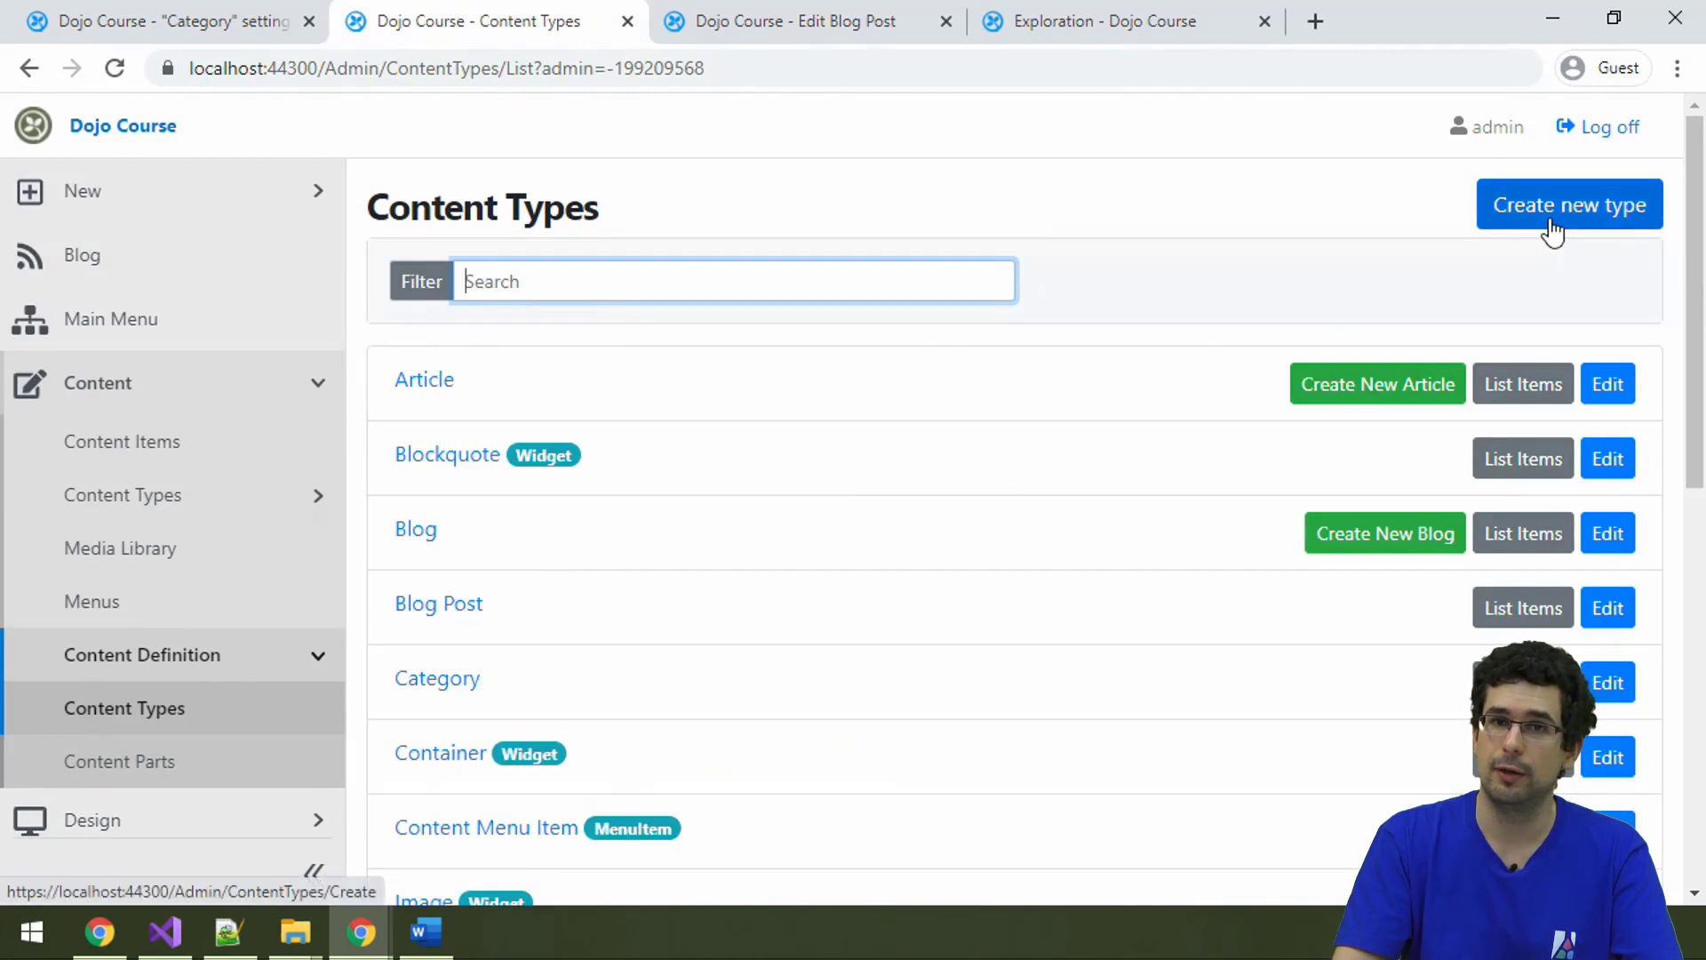